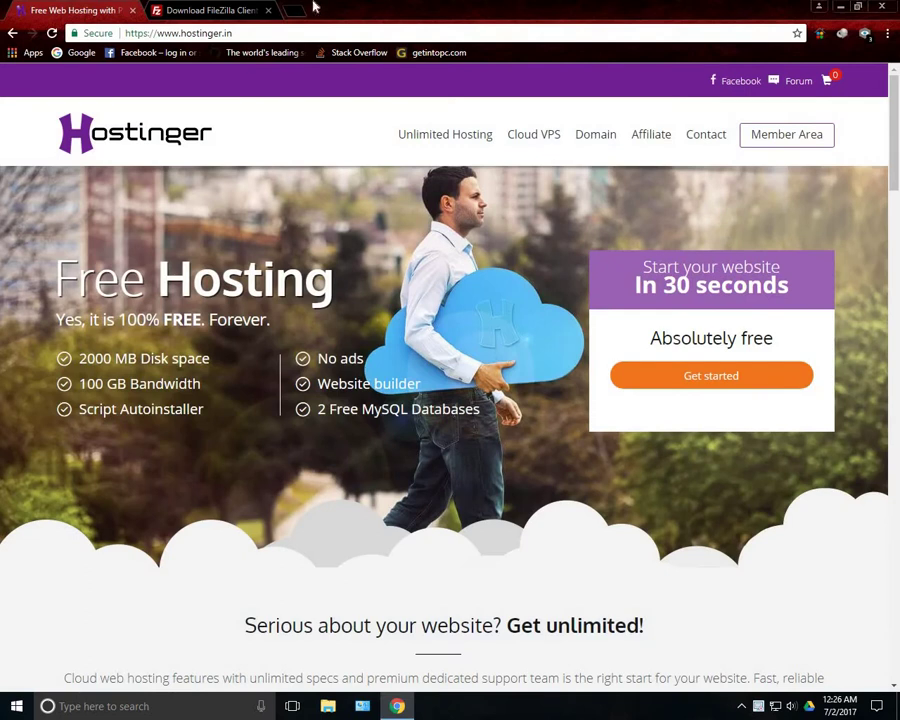
# Switch to the Chrome tab offering FileZilla Client 3.26.2 for Windows (64bit)
pyautogui.click(218, 8)
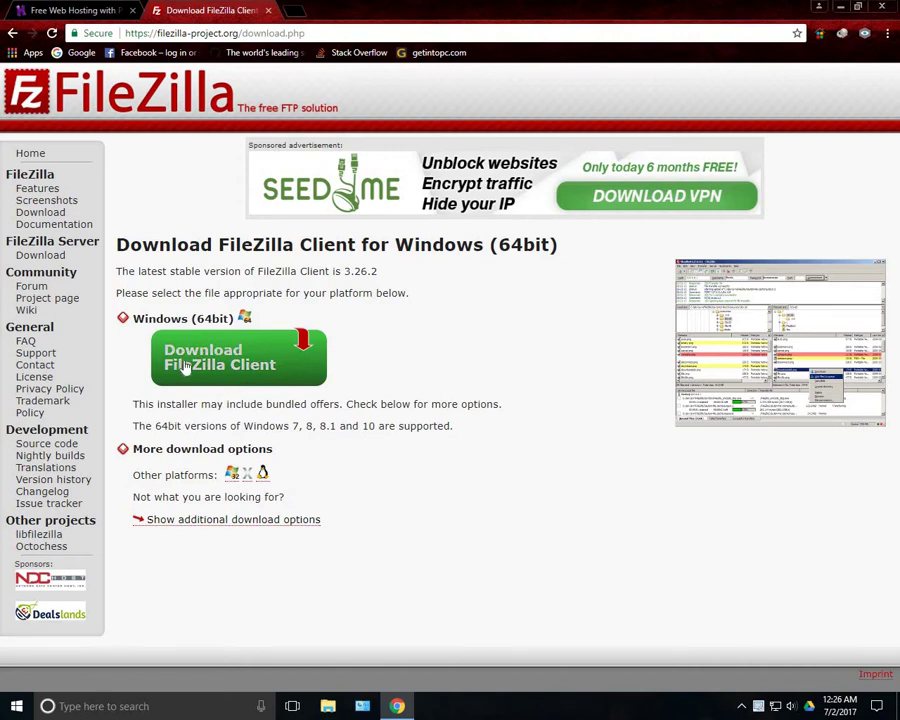
# Run FileZilla_3.26.2_win64-setup_bundled2.exe from the Downloads\Programs folder in File Explorer
pyautogui.click(843, 8)
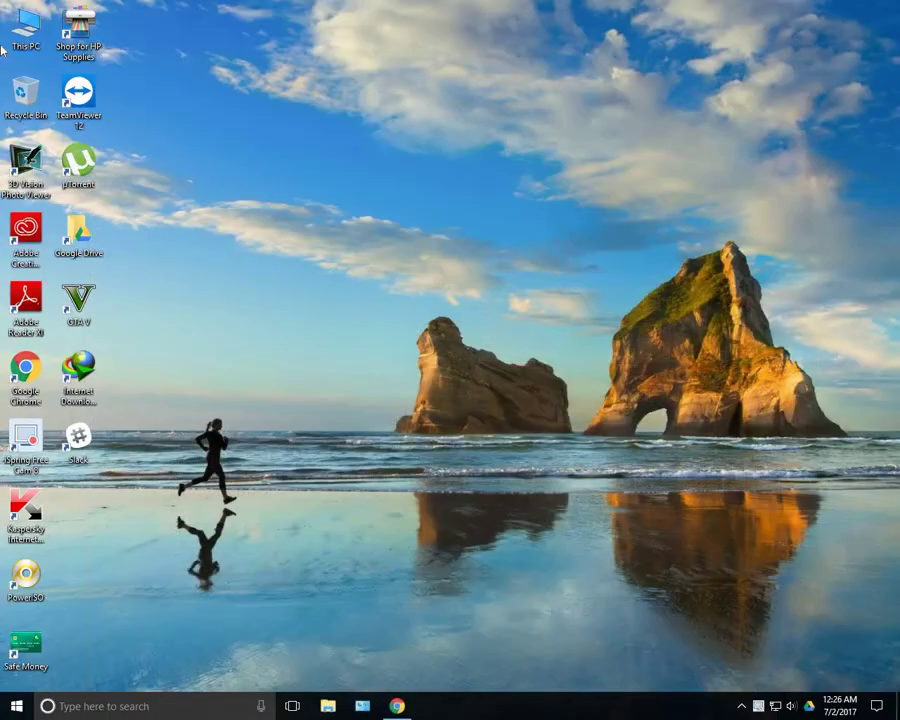
pyautogui.press('super+e')
pyautogui.press('super+Up')
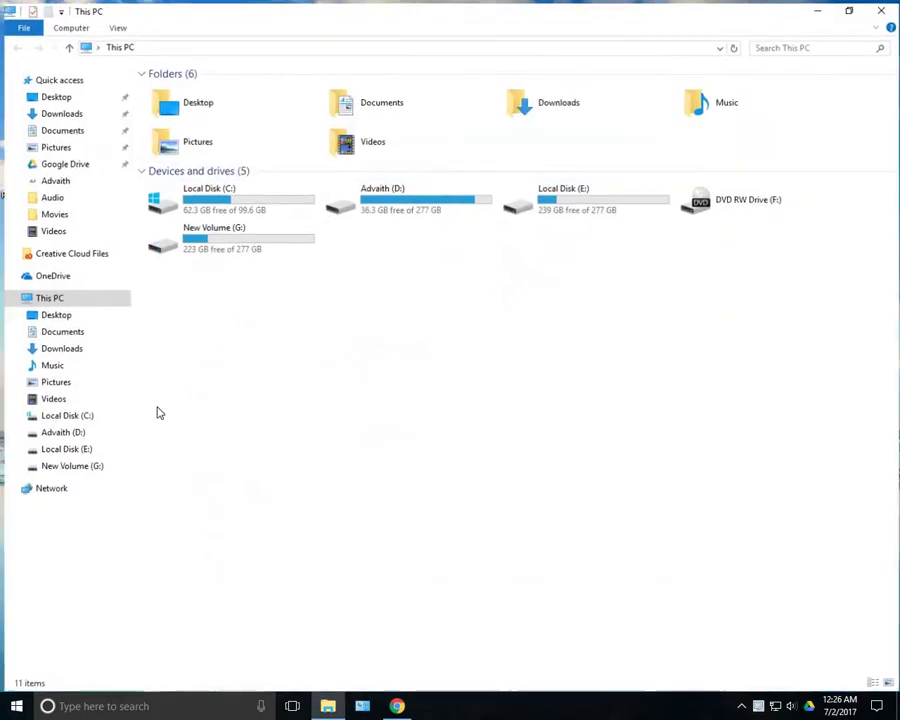
pyautogui.click(76, 350)
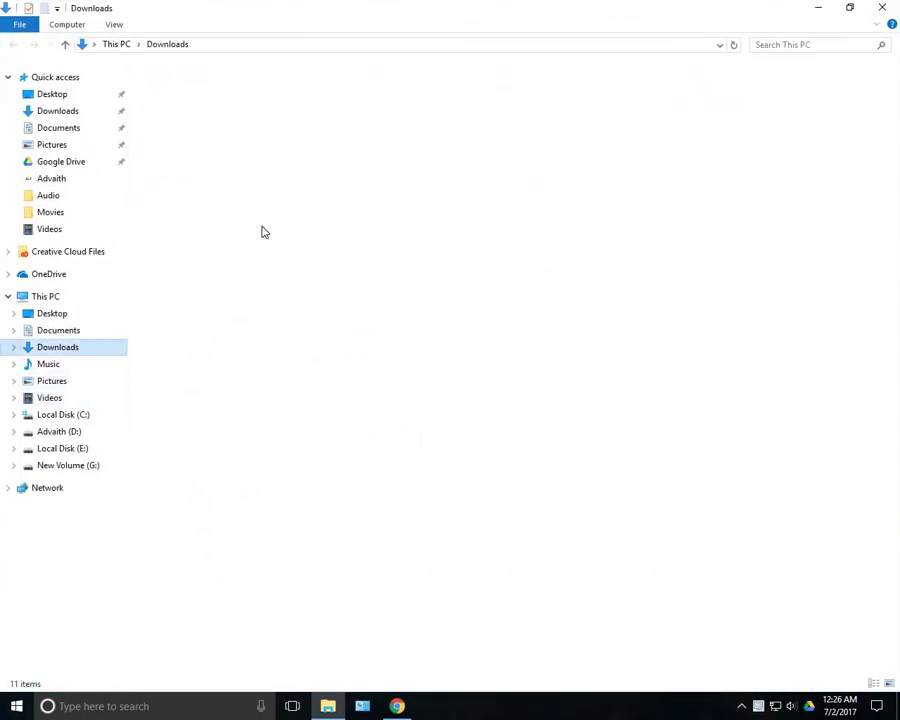
pyautogui.doubleClick(390, 118)
pyautogui.doubleClick(301, 88)
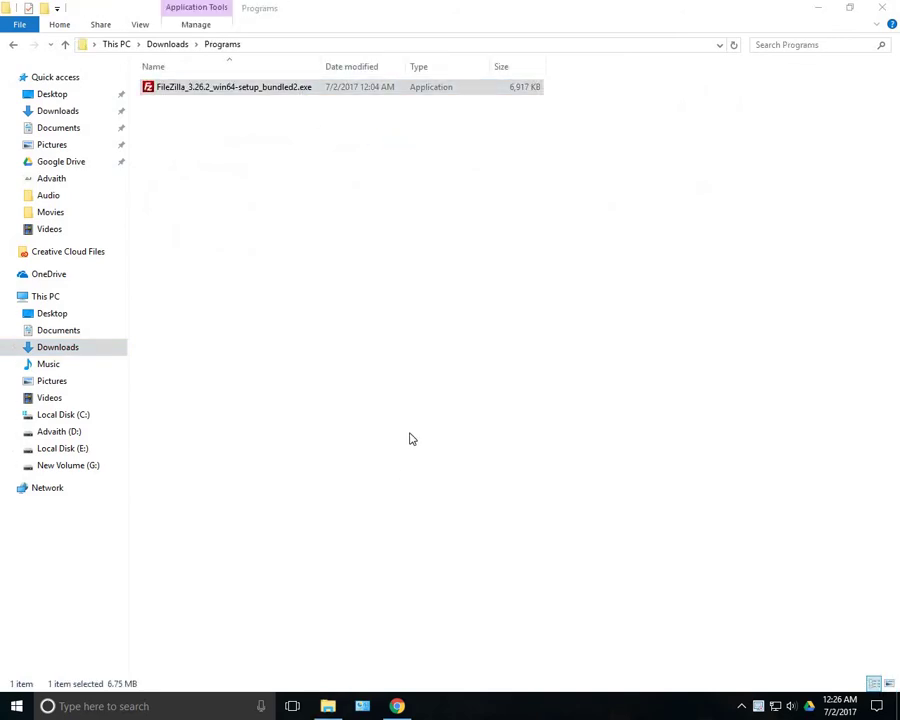
# Accept the licence, decline the bundled security offer, and choose to install only for me
pyautogui.click(521, 466)
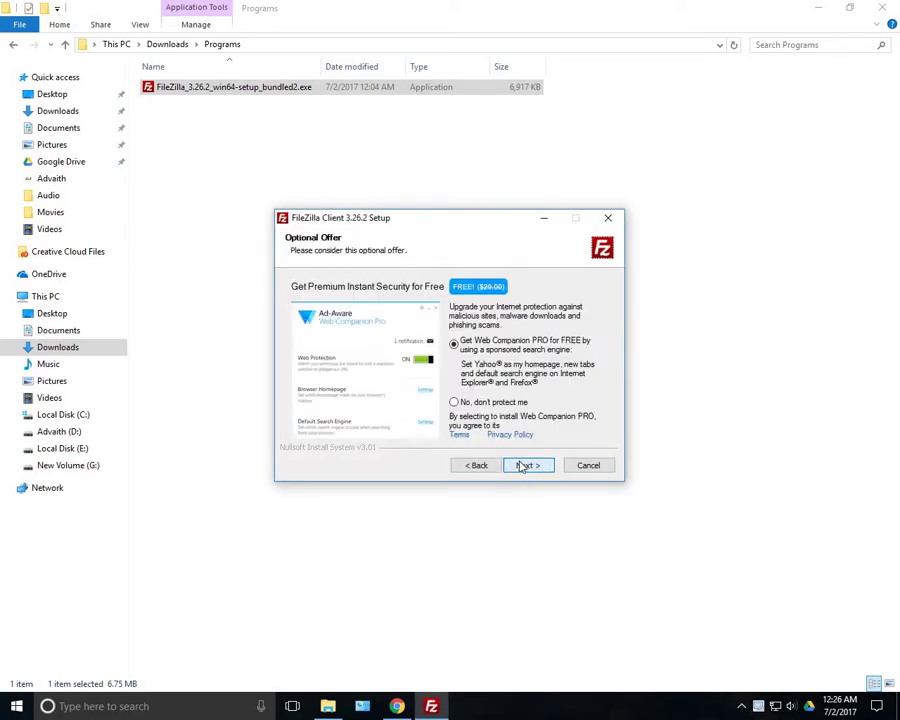
pyautogui.click(524, 466)
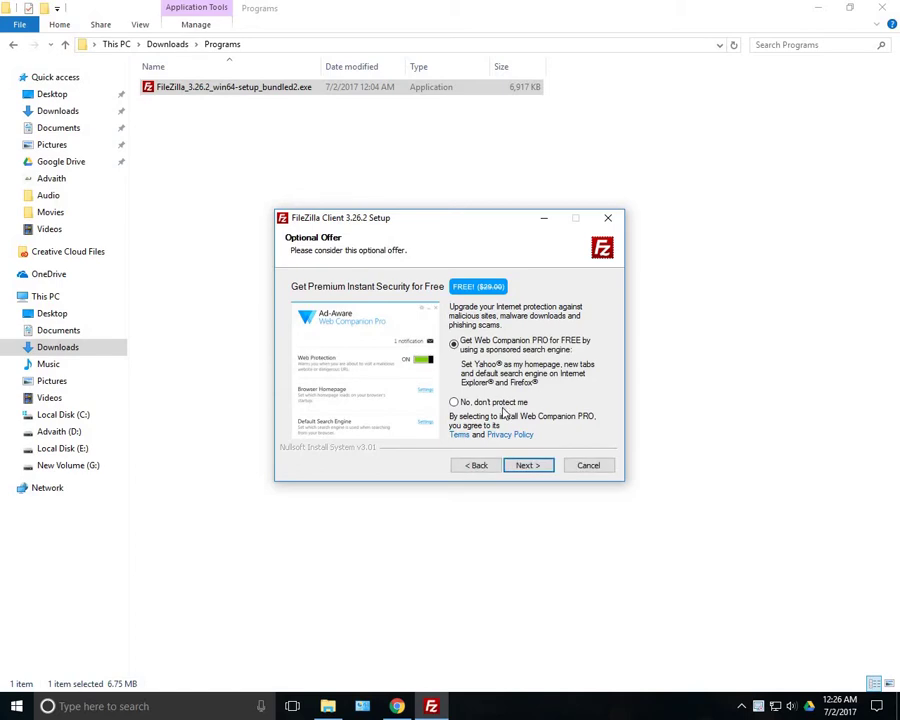
pyautogui.click(458, 403)
pyautogui.click(527, 465)
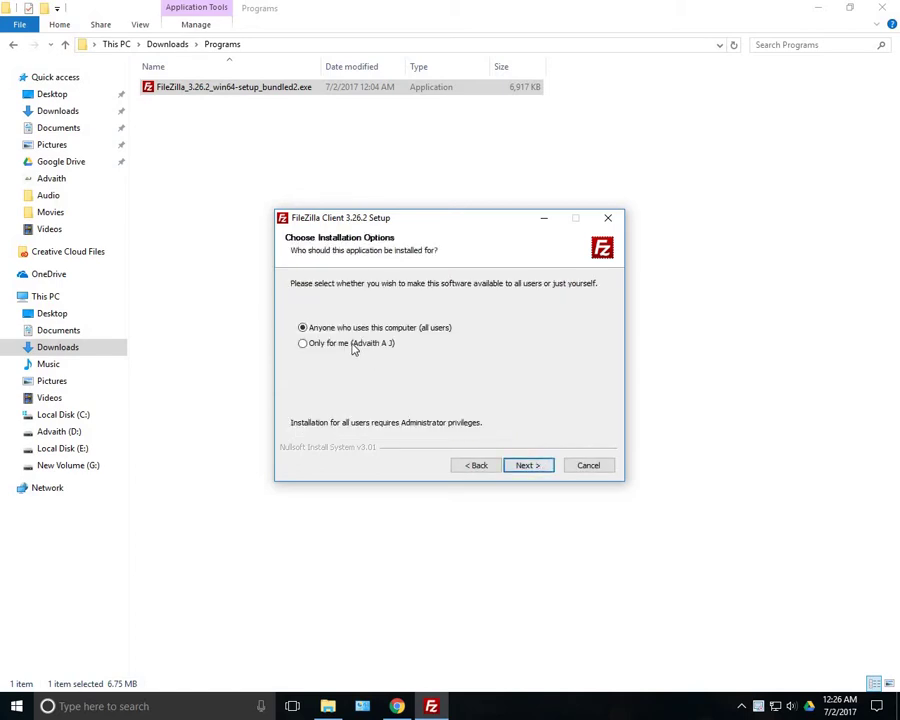
pyautogui.click(352, 344)
pyautogui.click(537, 465)
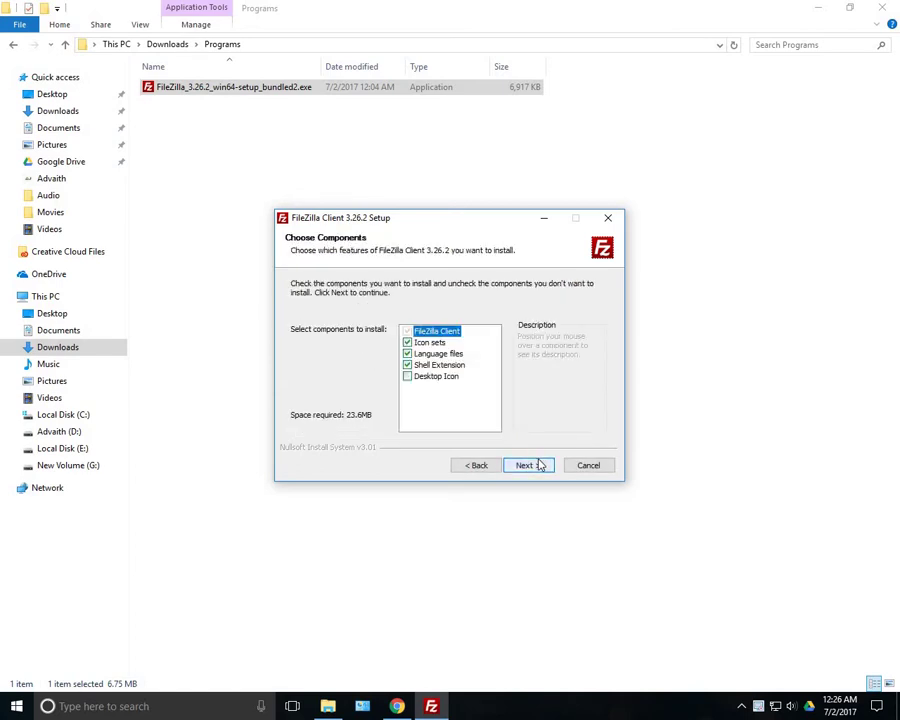
# Include the Desktop Icon component and install to the default location
pyautogui.click(440, 377)
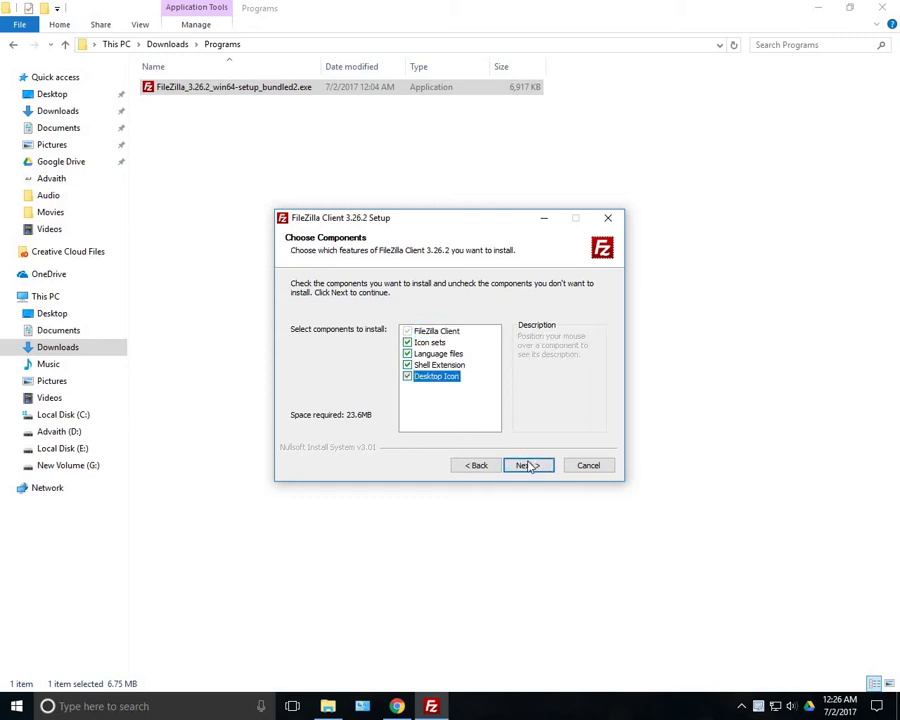
pyautogui.click(528, 465)
pyautogui.click(533, 465)
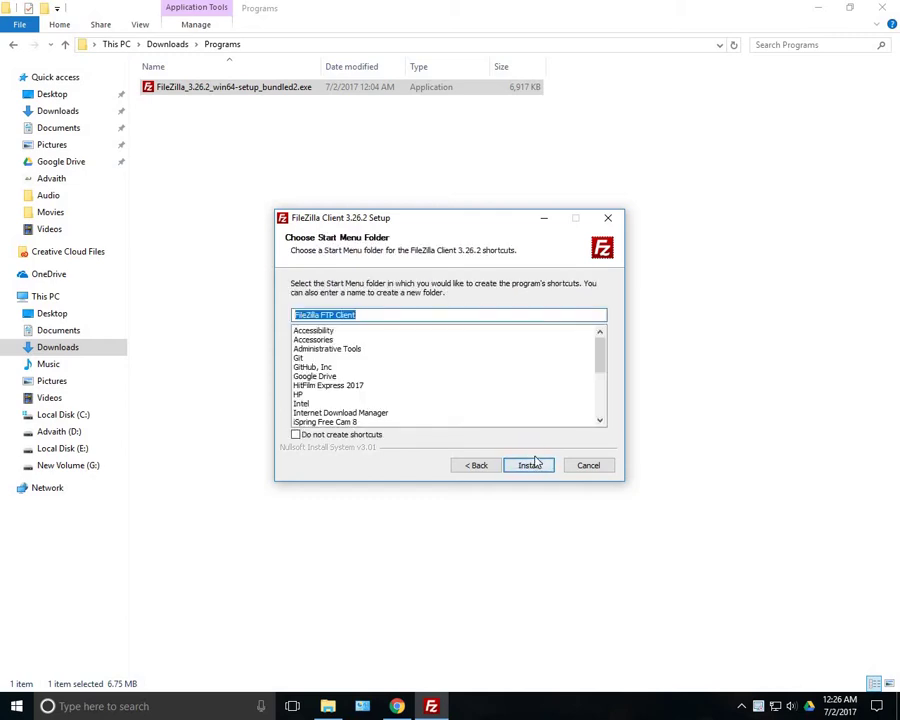
pyautogui.click(530, 465)
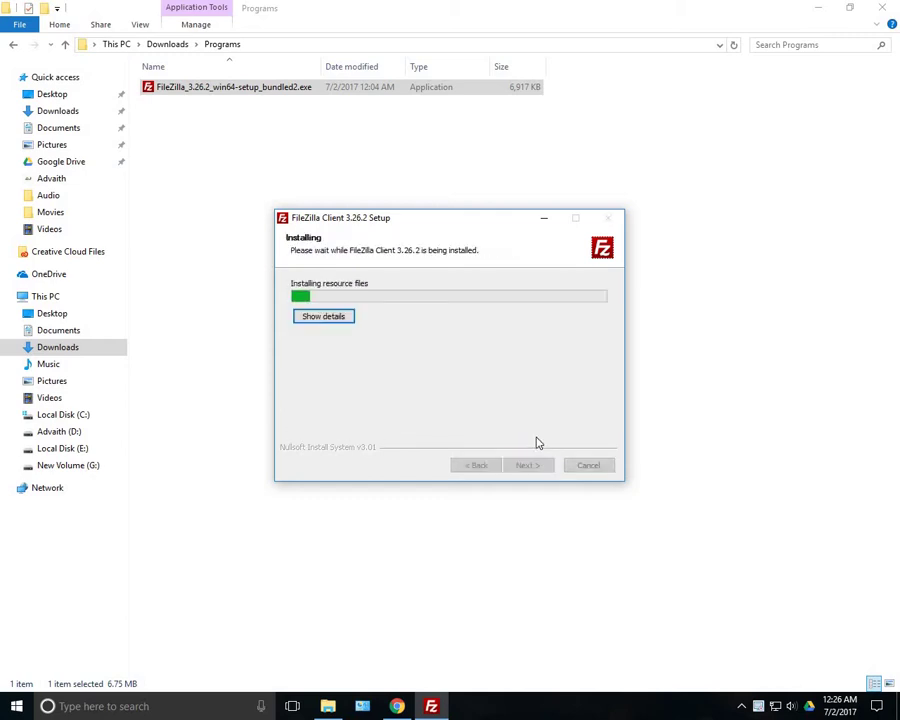
# Refresh the desktop to show the FileZilla shortcut and finish the setup
pyautogui.click(818, 8)
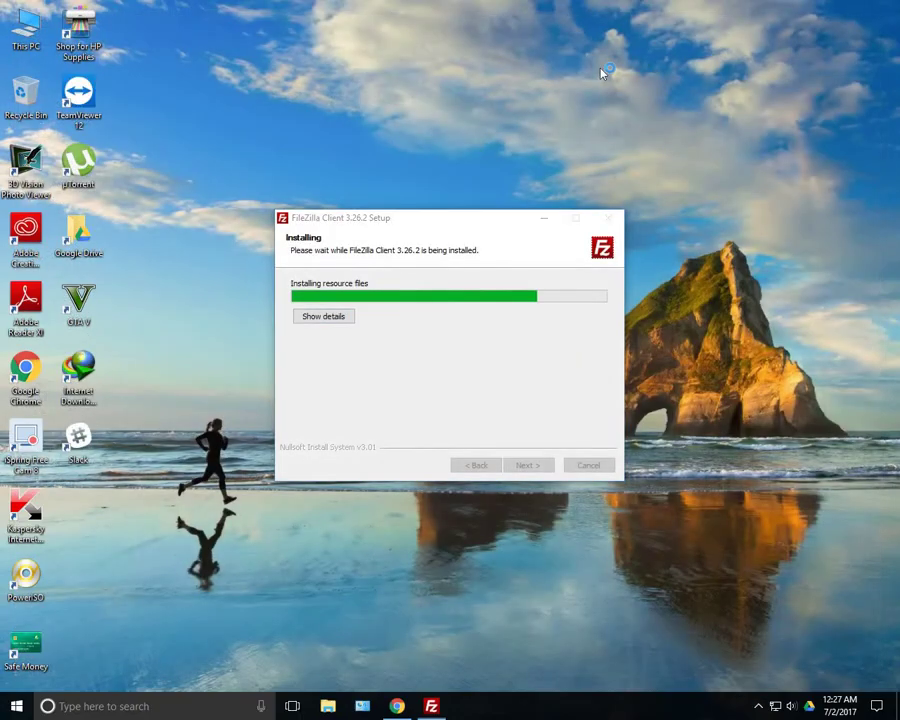
pyautogui.rightClick(571, 37)
pyautogui.click(605, 78)
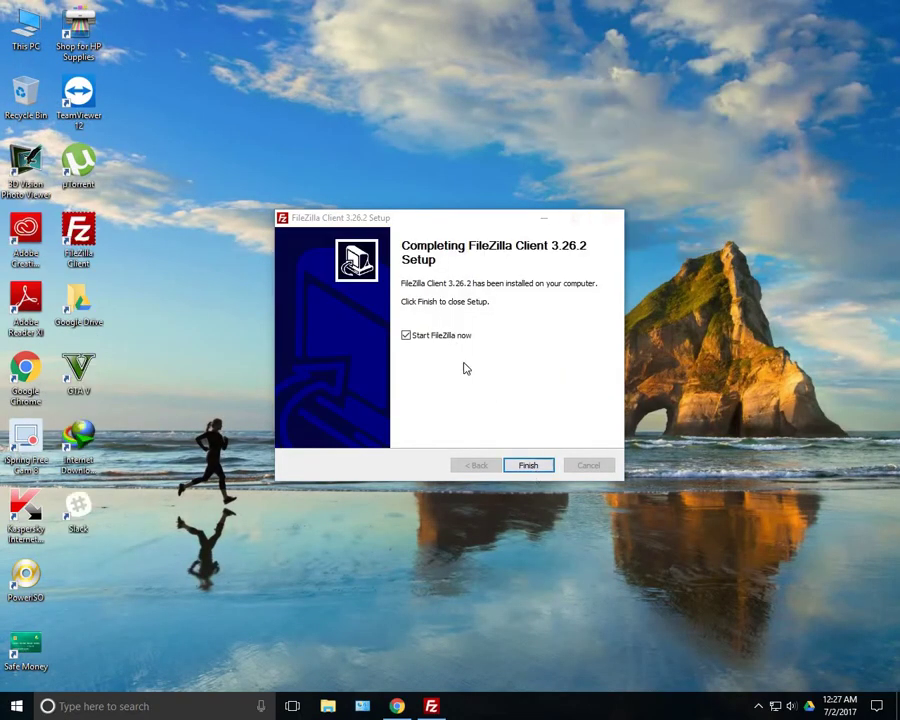
pyautogui.click(524, 464)
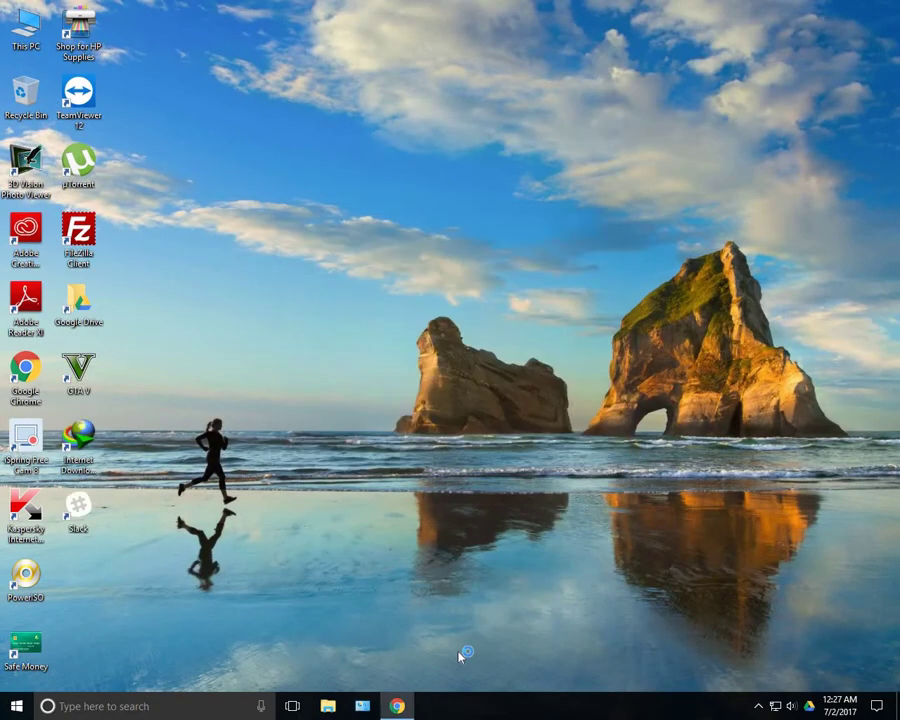
# Close the FileZilla tab and scroll down the Hostinger free hosting home page
pyautogui.click(400, 702)
pyautogui.click(103, 7)
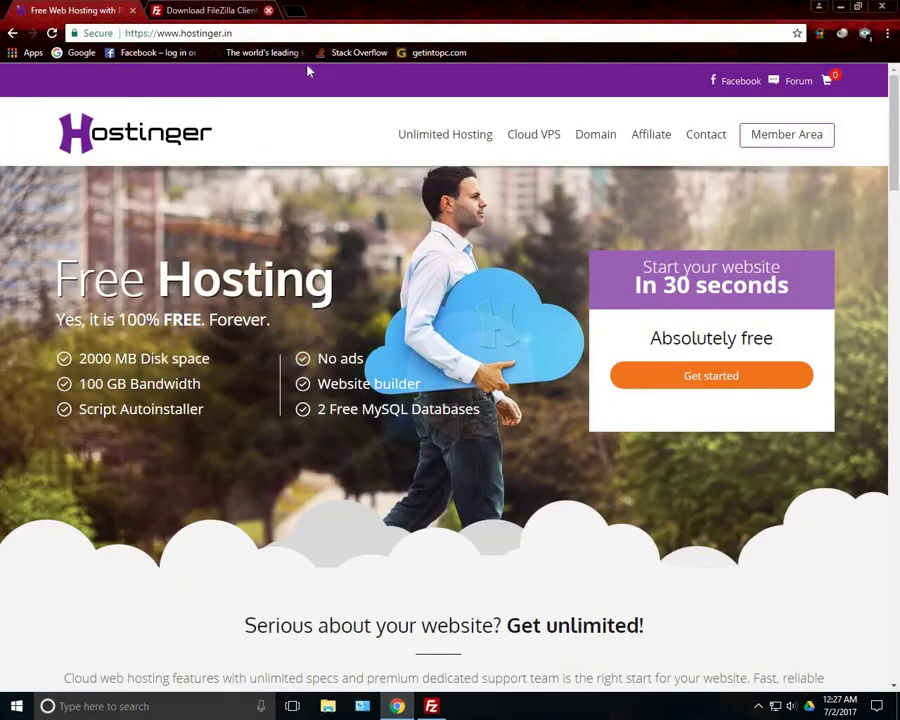
pyautogui.click(268, 10)
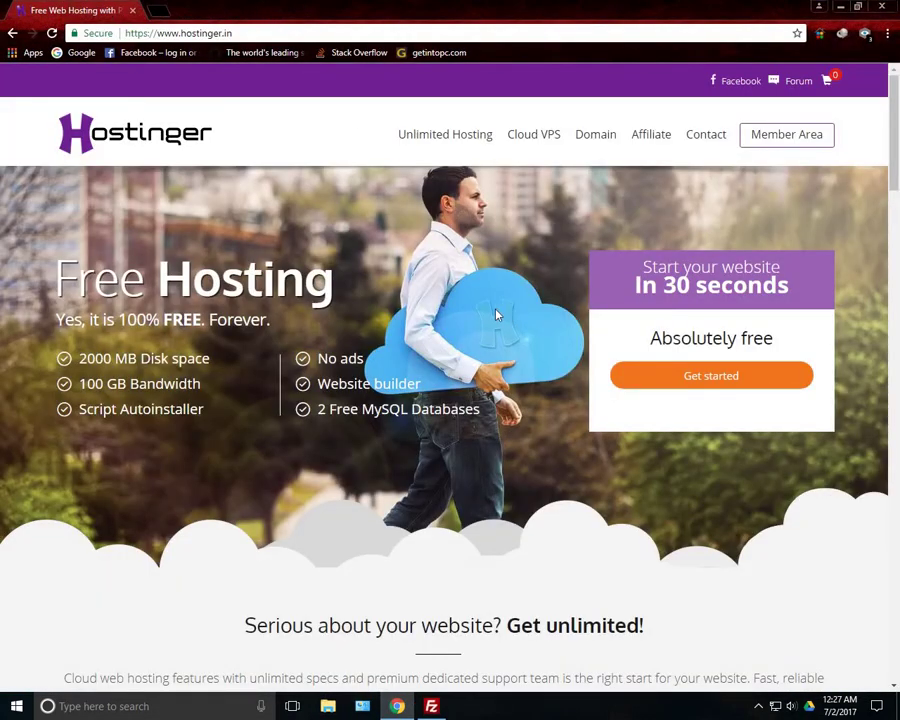
pyautogui.scroll(-8, 897, 270)
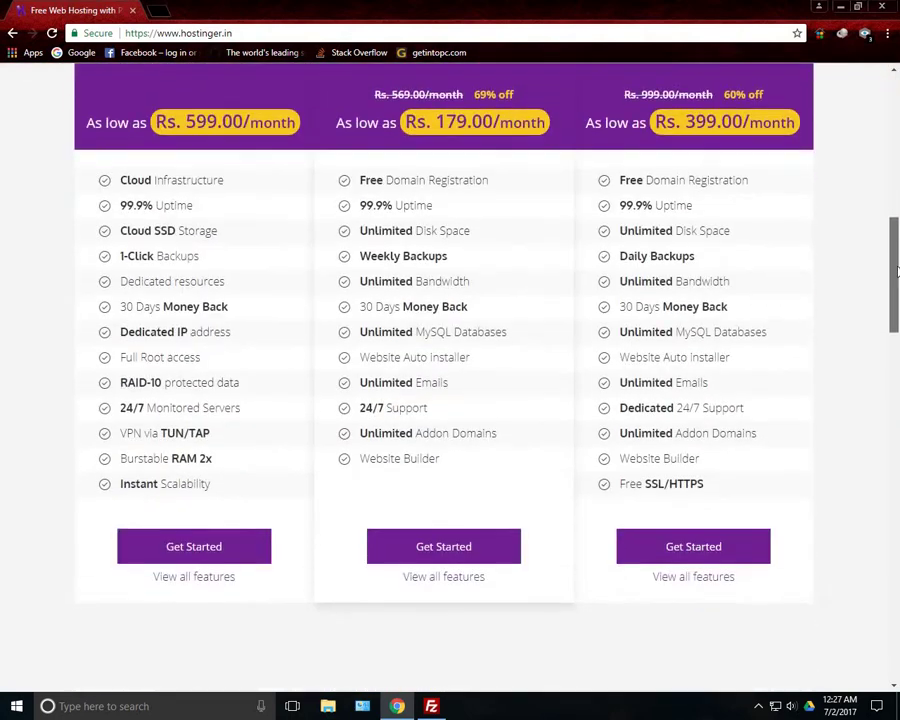
pyautogui.scroll(-10, 897, 270)
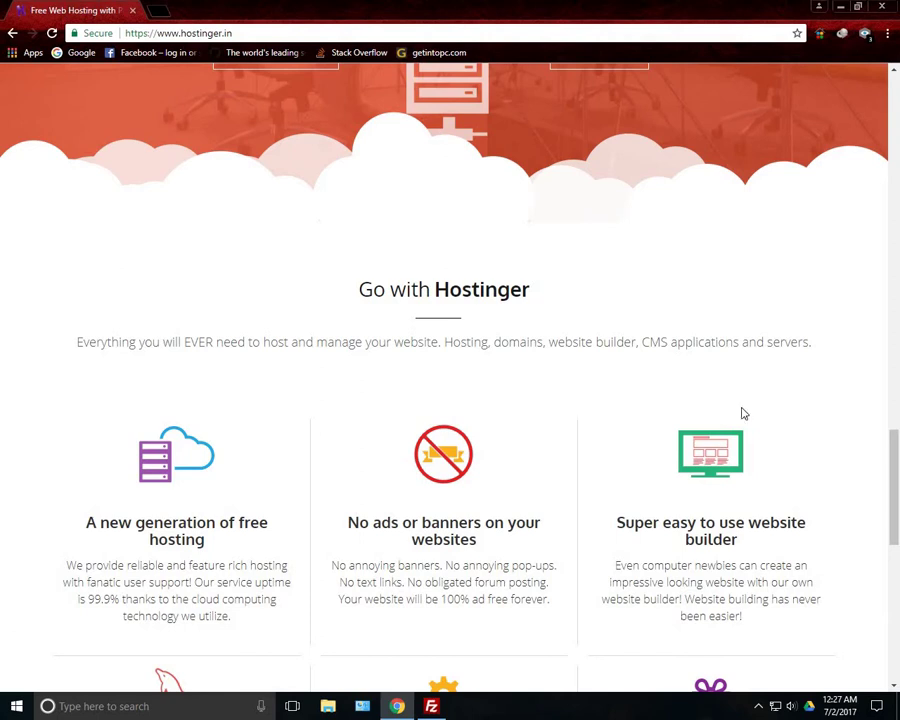
pyautogui.moveTo(897, 508); pyautogui.dragTo(895, 150)
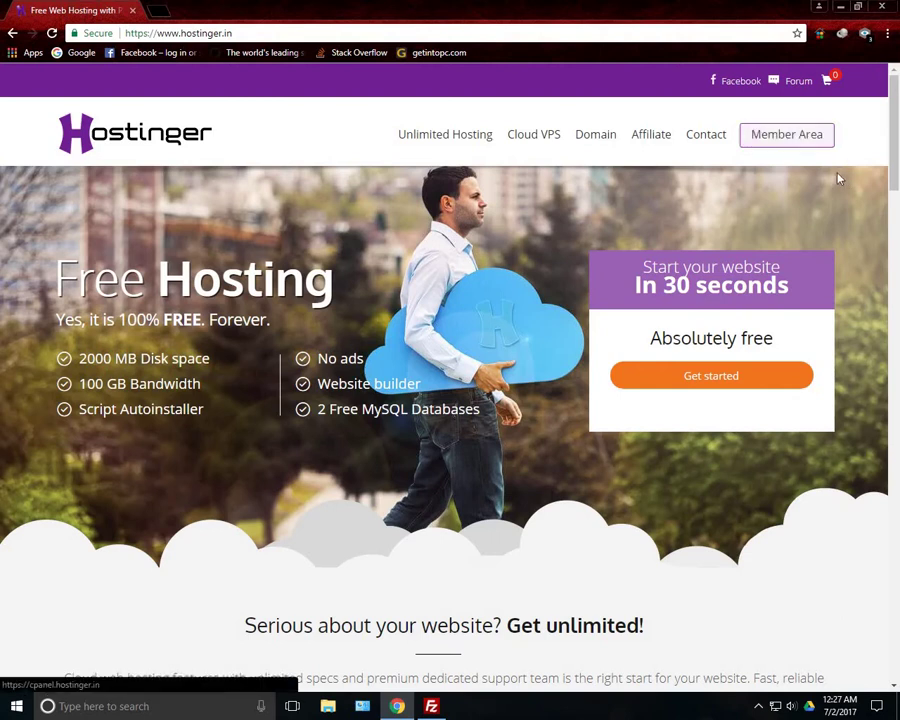
# Sign in to the Hostinger member area with the pre-filled e-mail and the account password
pyautogui.click(815, 148)
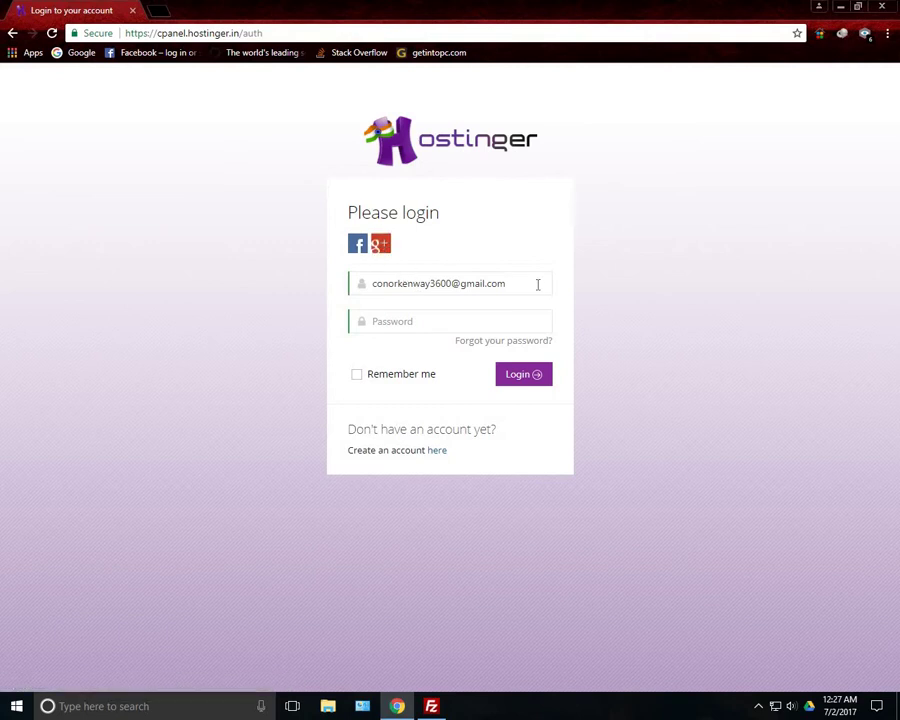
pyautogui.tripleClick(365, 289)
pyautogui.click(546, 283)
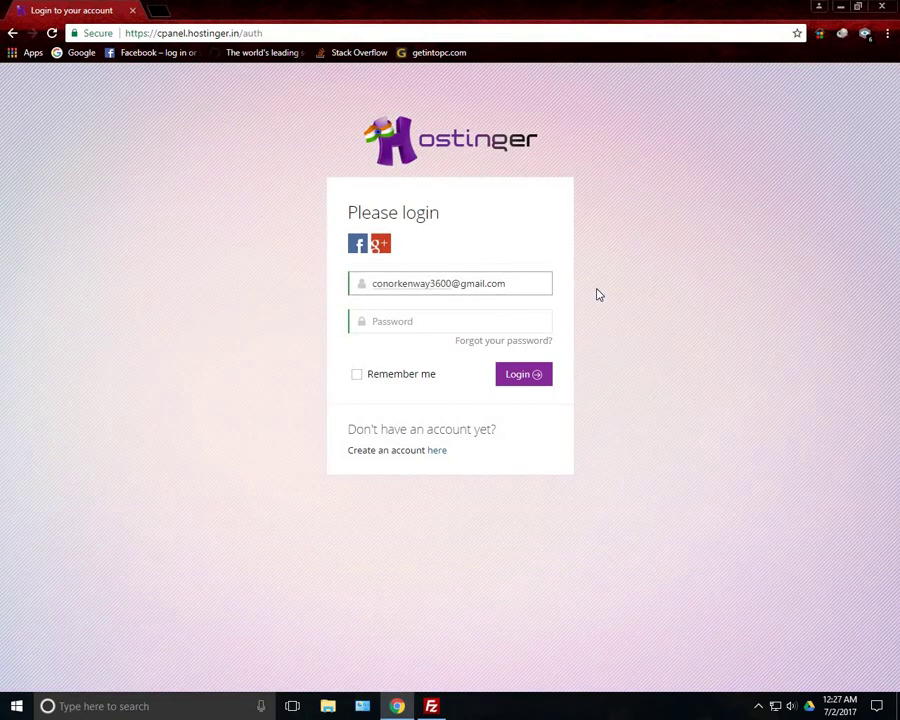
pyautogui.click(502, 313)
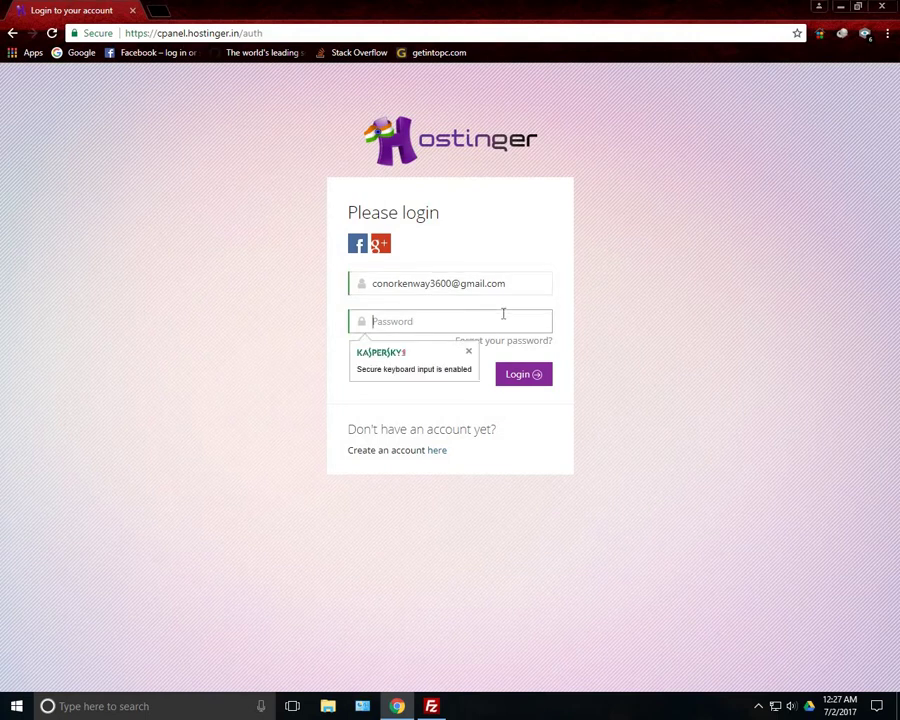
pyautogui.write('**********')
pyautogui.press('Return')
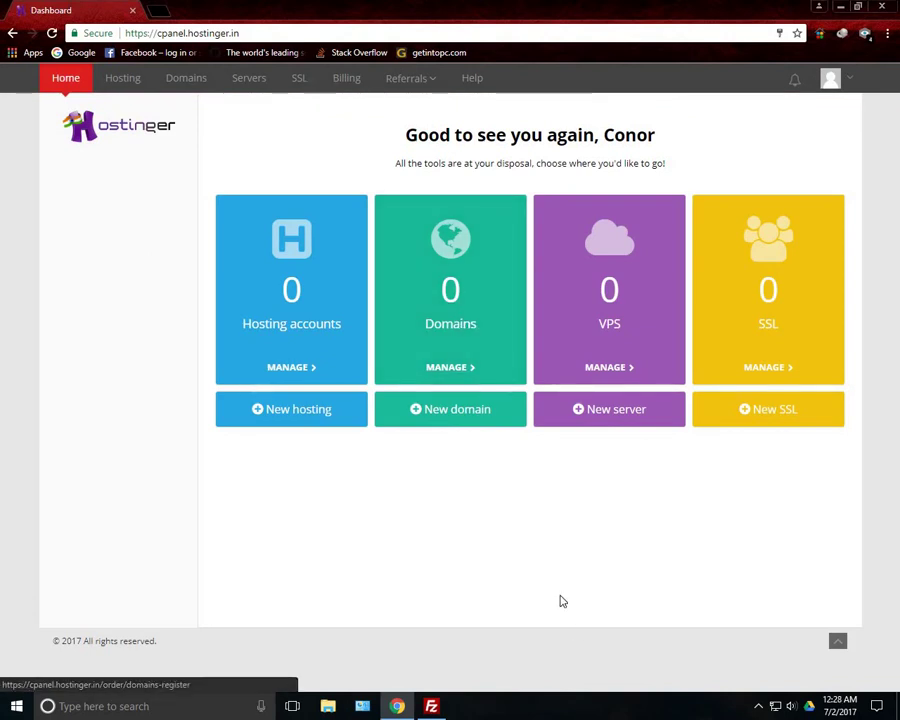
# Order the FREE plan under New hosting, putting 12 months at ₹0.00 in the cart
pyautogui.click(323, 427)
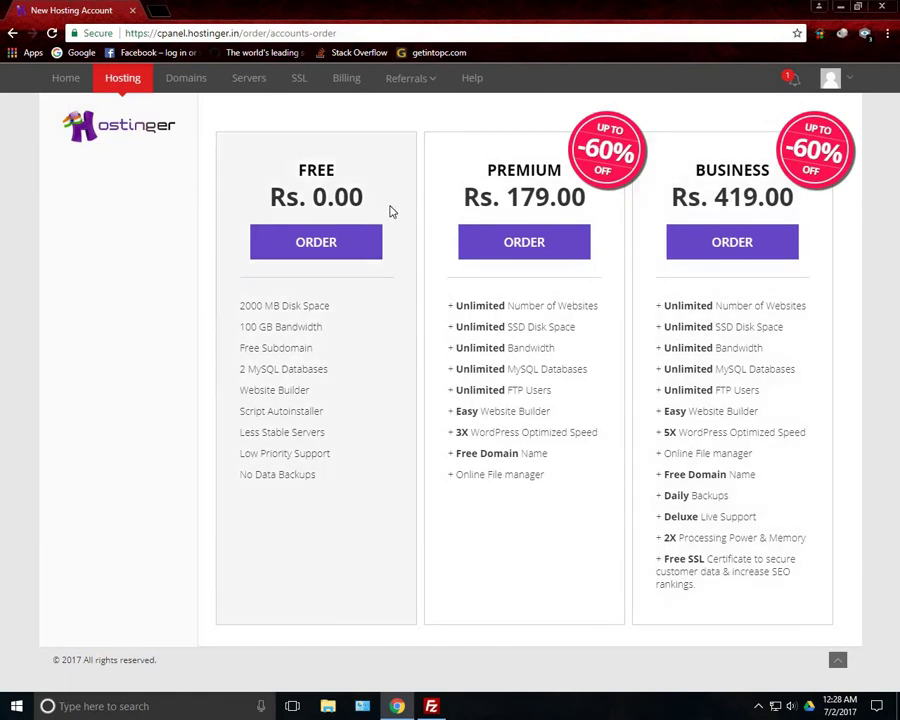
pyautogui.click(342, 248)
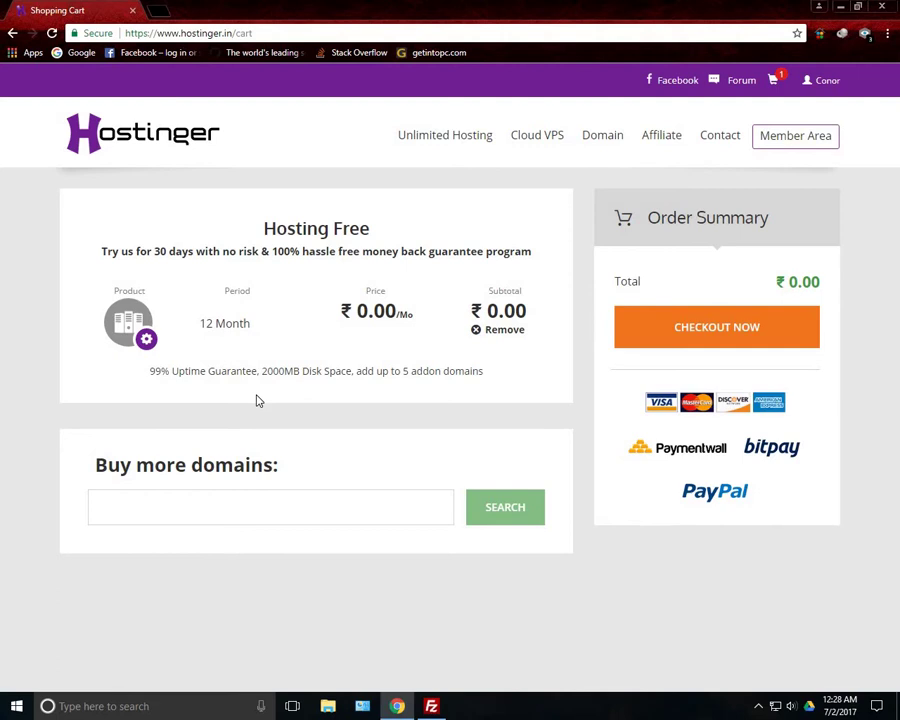
# Check out the free plan, agree to the terms, complete the ₹0.00 order and start Setup
pyautogui.click(249, 510)
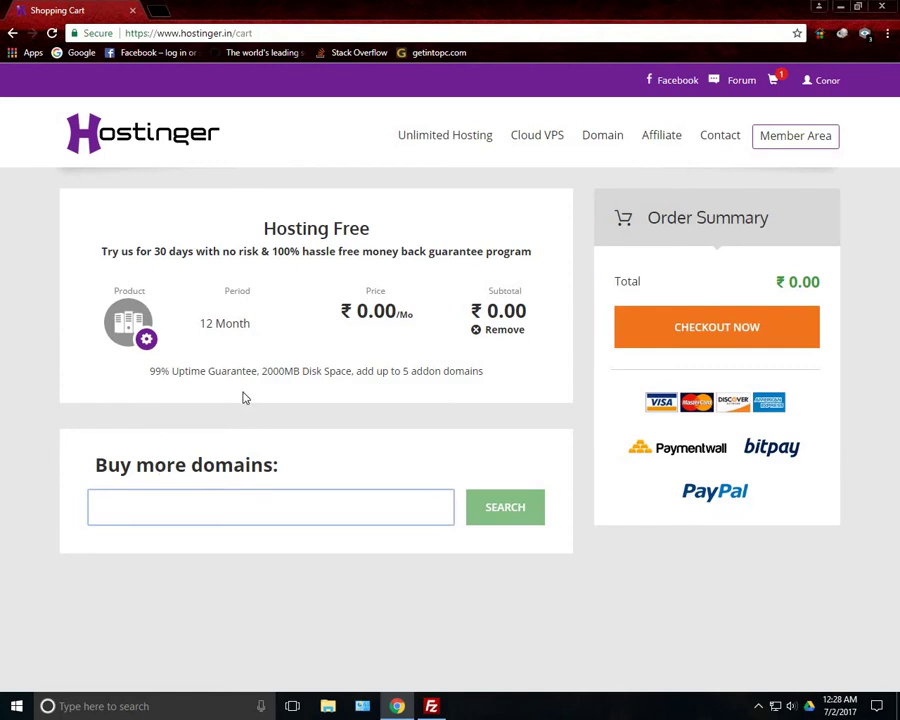
pyautogui.click(692, 327)
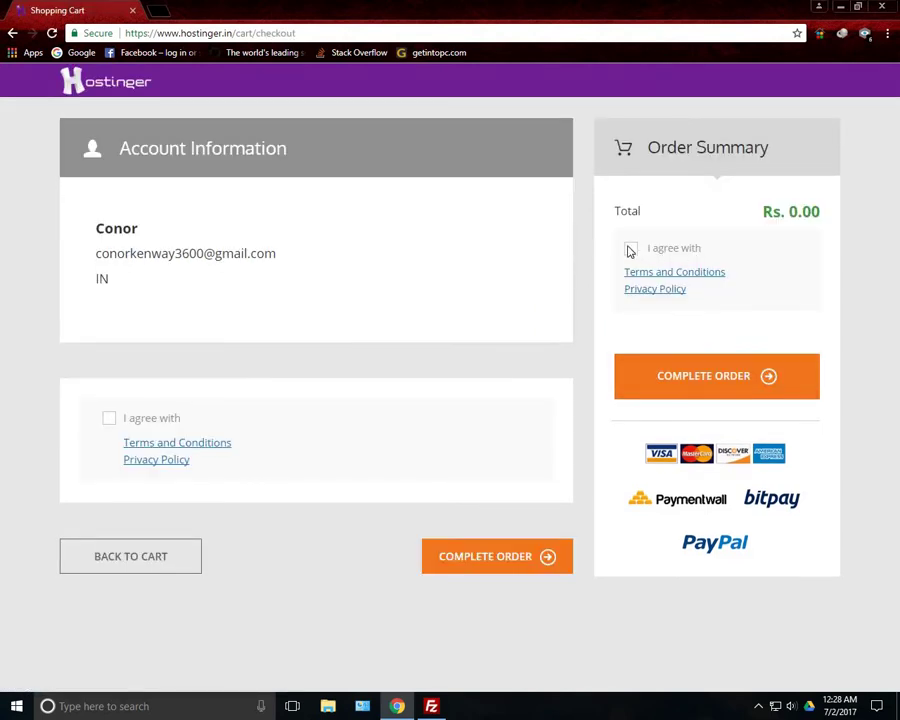
pyautogui.click(631, 248)
pyautogui.click(701, 386)
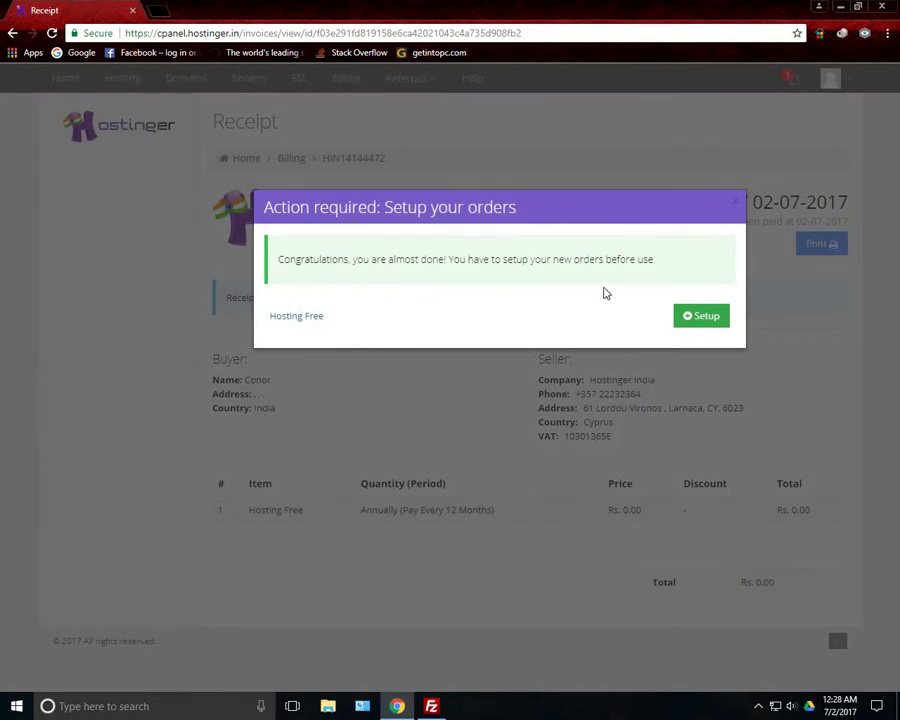
pyautogui.click(721, 318)
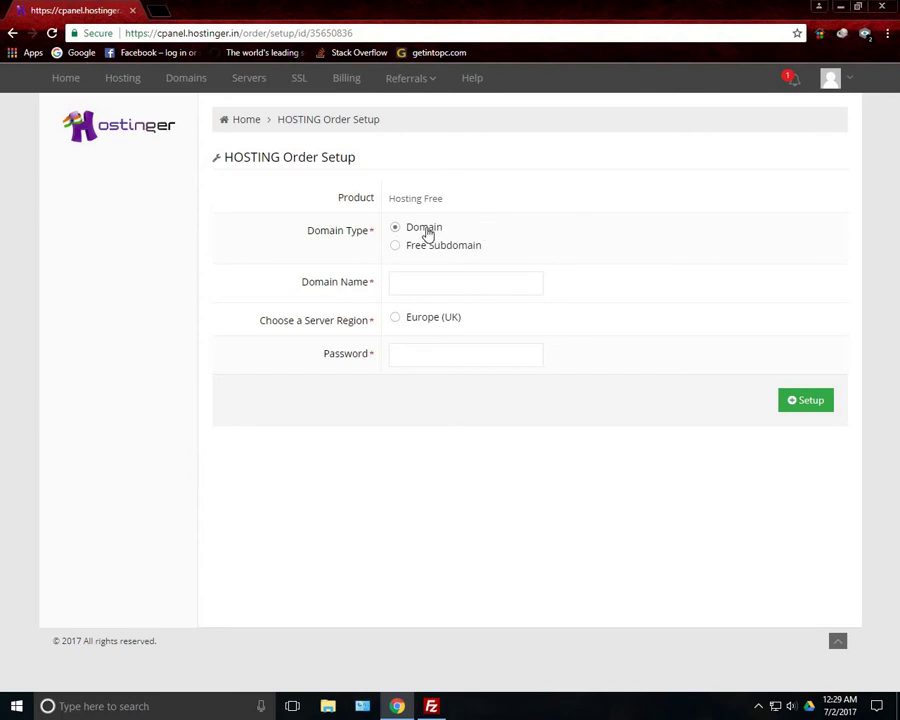
# Submit the setup with a free .16mb.com subdomain, Europe (UK) region and an account password
pyautogui.click(428, 250)
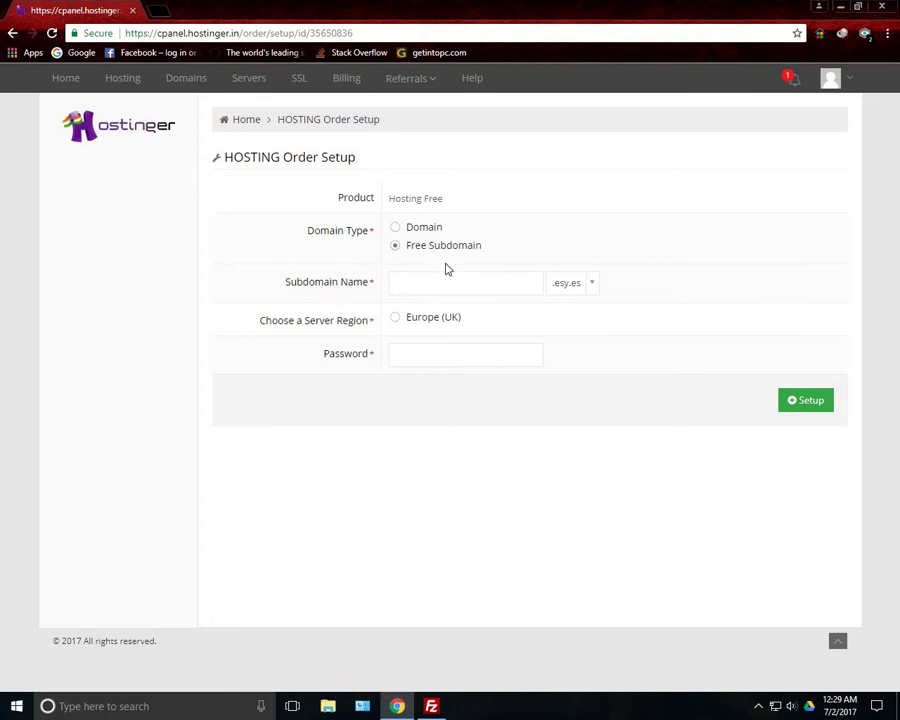
pyautogui.click(457, 279)
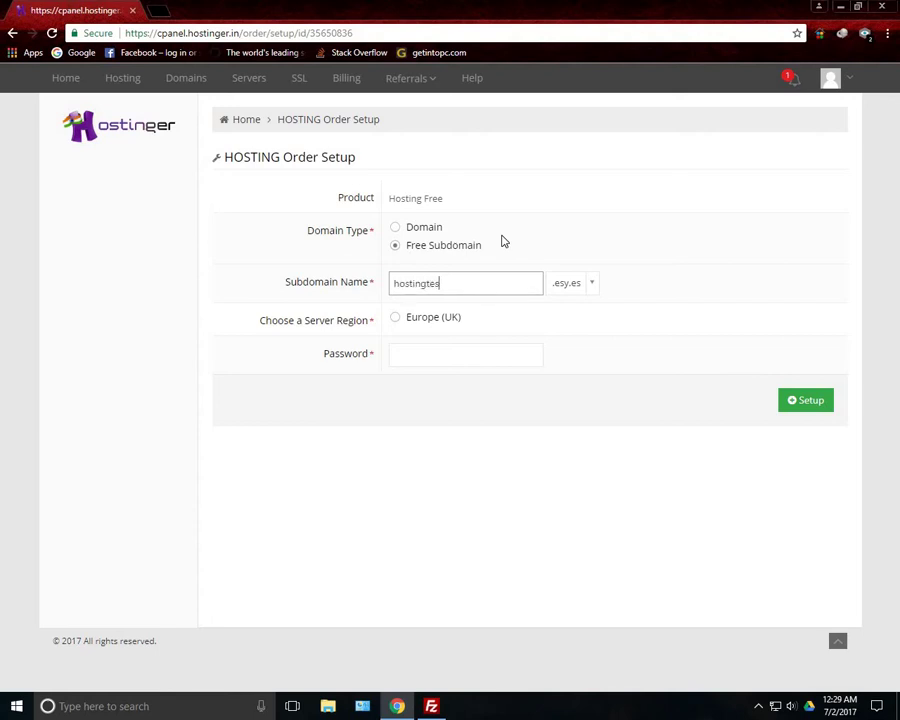
pyautogui.click(593, 285)
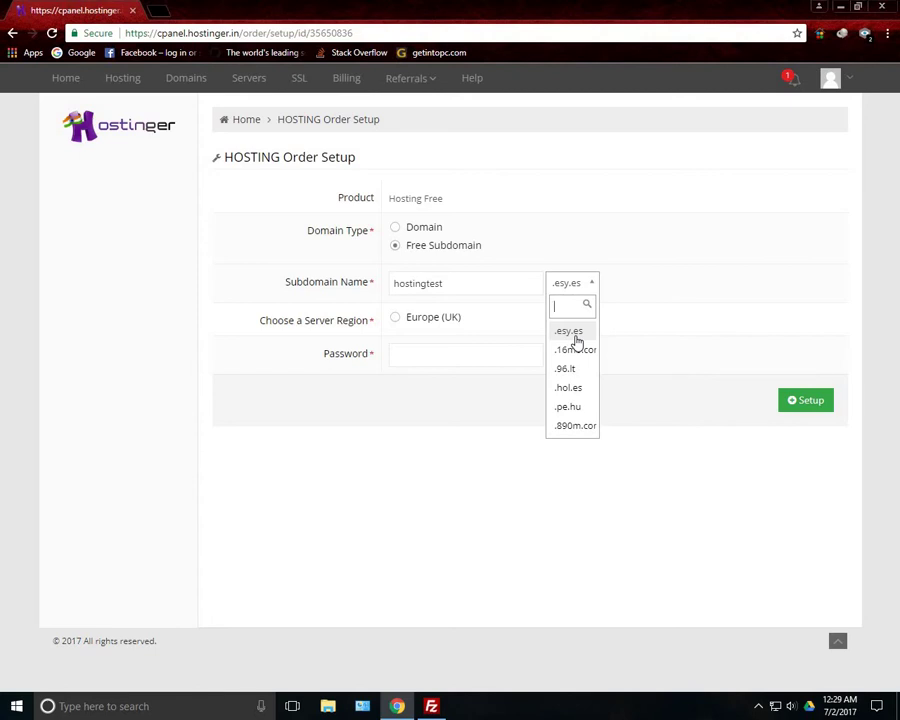
pyautogui.click(578, 350)
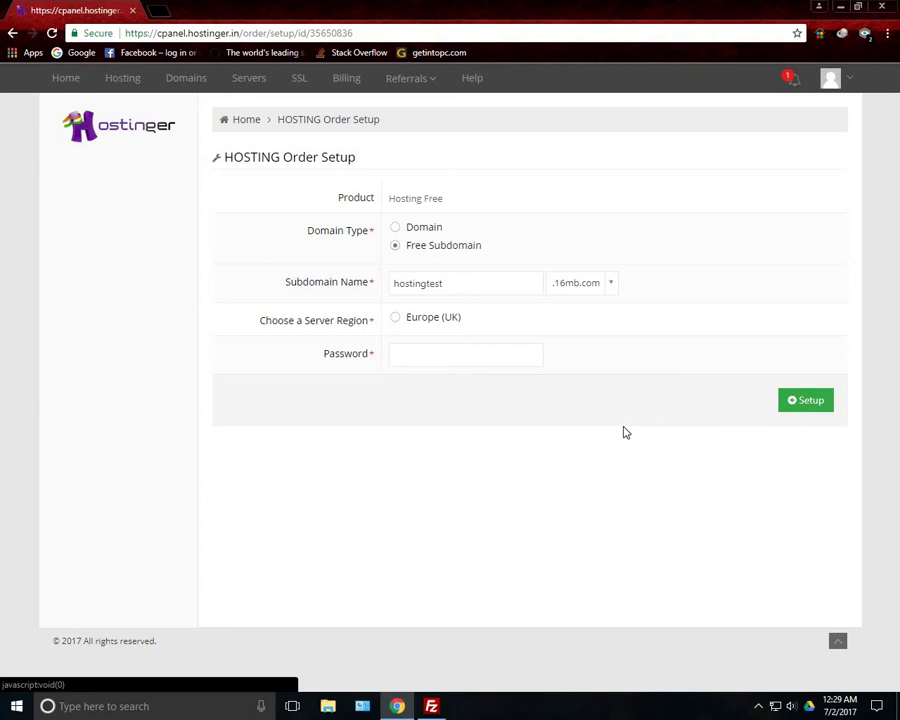
pyautogui.click(610, 283)
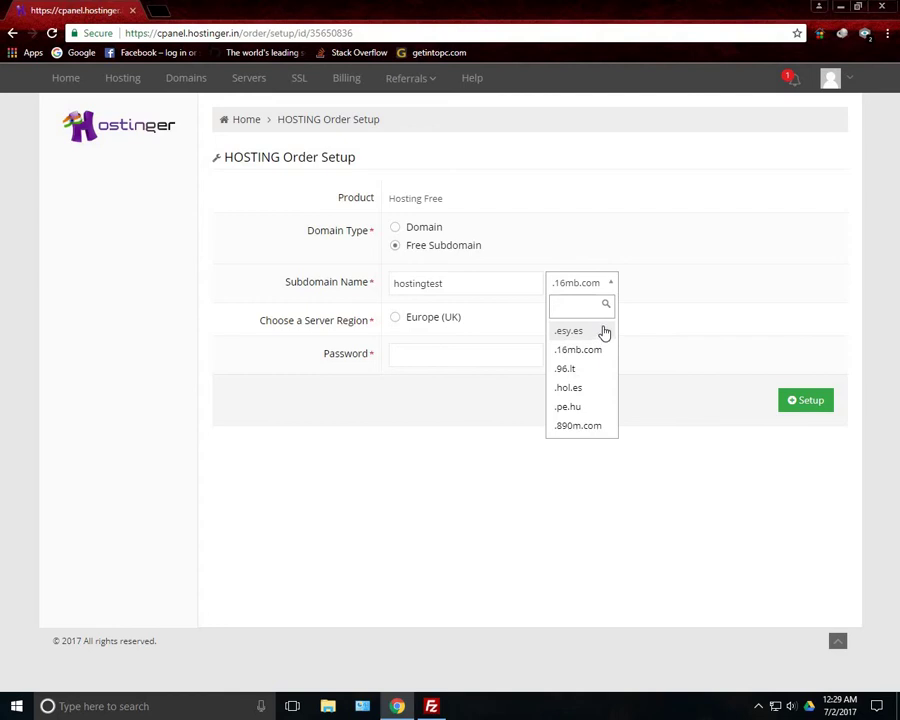
pyautogui.click(803, 331)
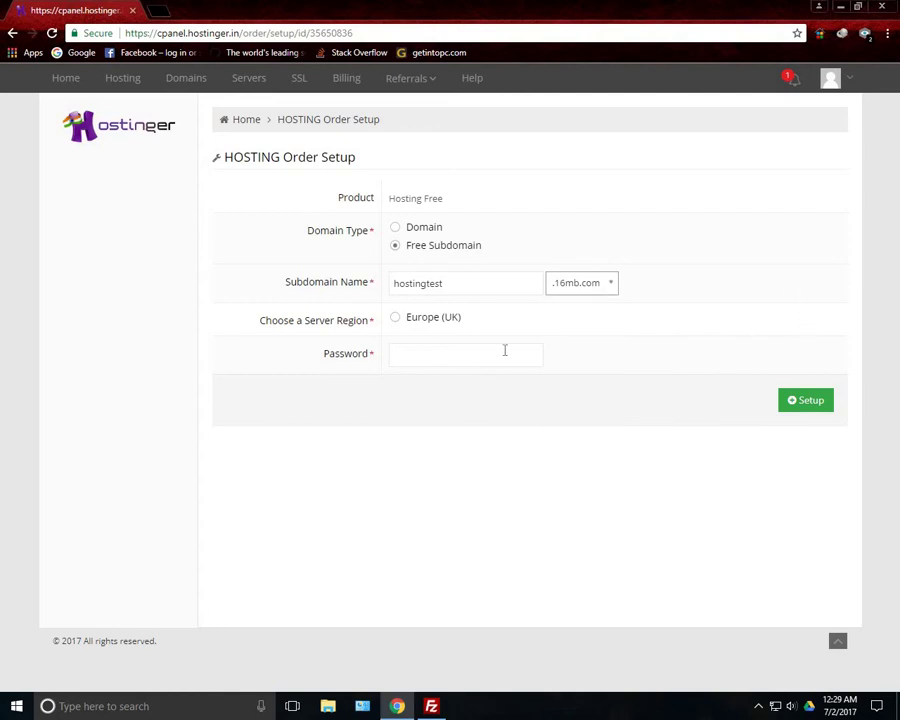
pyautogui.click(396, 321)
pyautogui.click(440, 352)
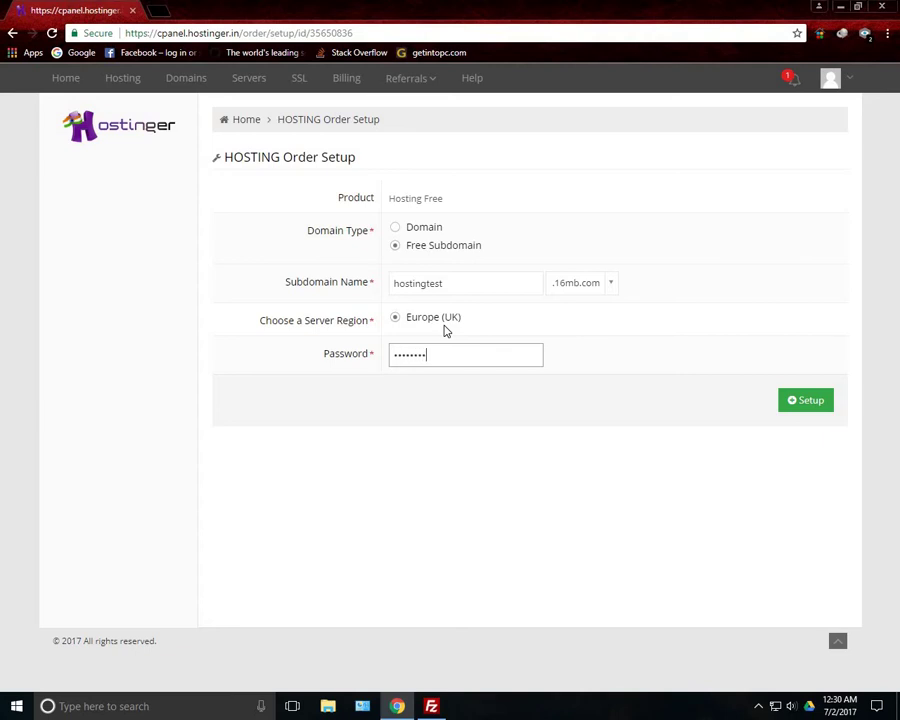
pyautogui.write('12')
pyautogui.press('Return')
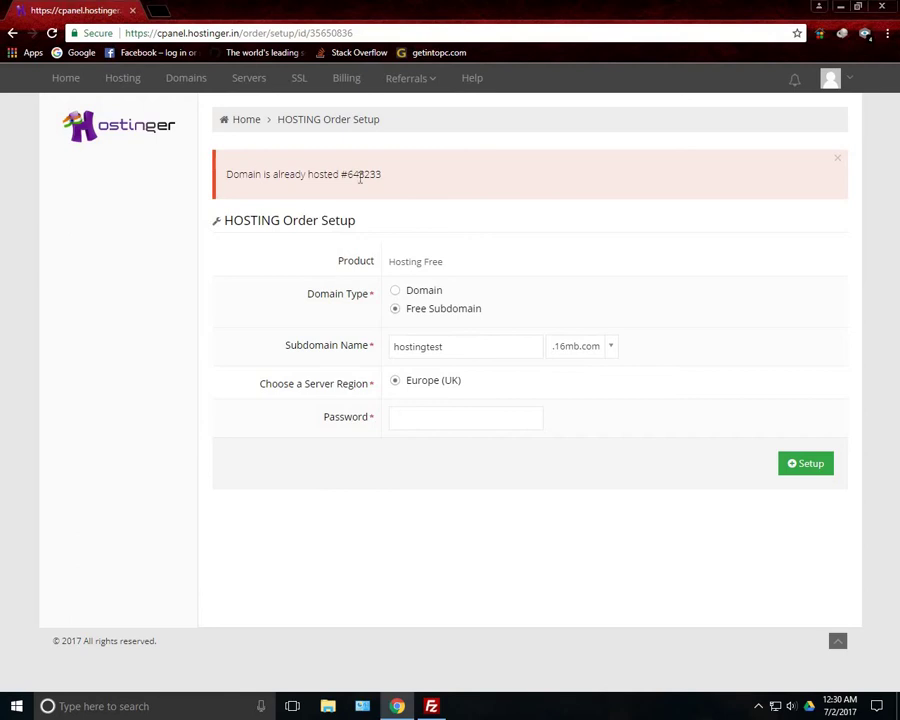
# Replace the rejected subdomains hostingtest and testhosting with new names, re-entering the password each time
pyautogui.moveTo(451, 346); pyautogui.dragTo(388, 347)
pyautogui.press('BackSpace')
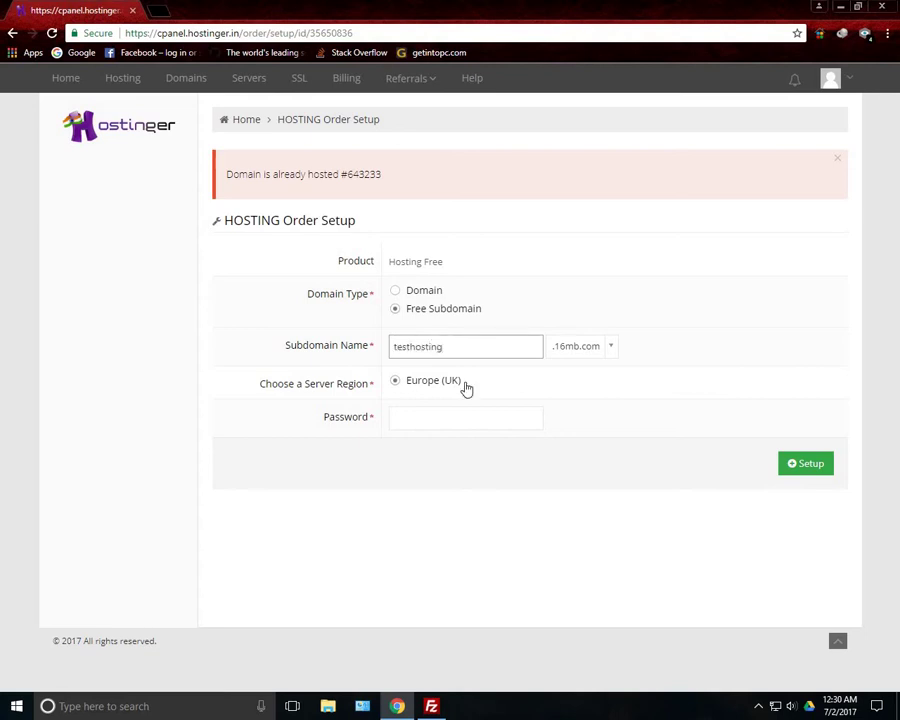
pyautogui.click(437, 420)
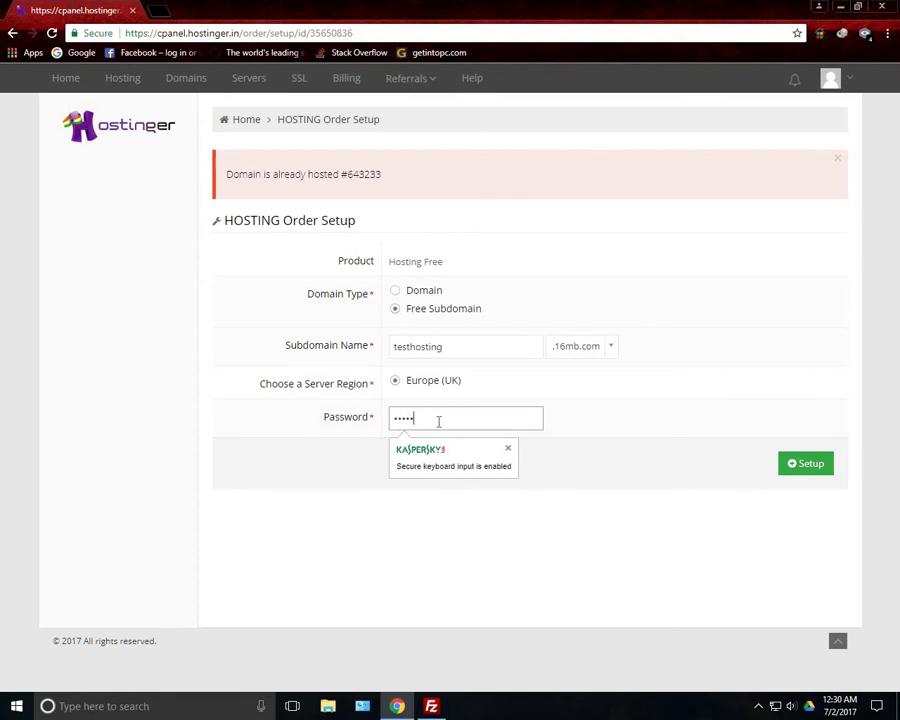
pyautogui.press('Return')
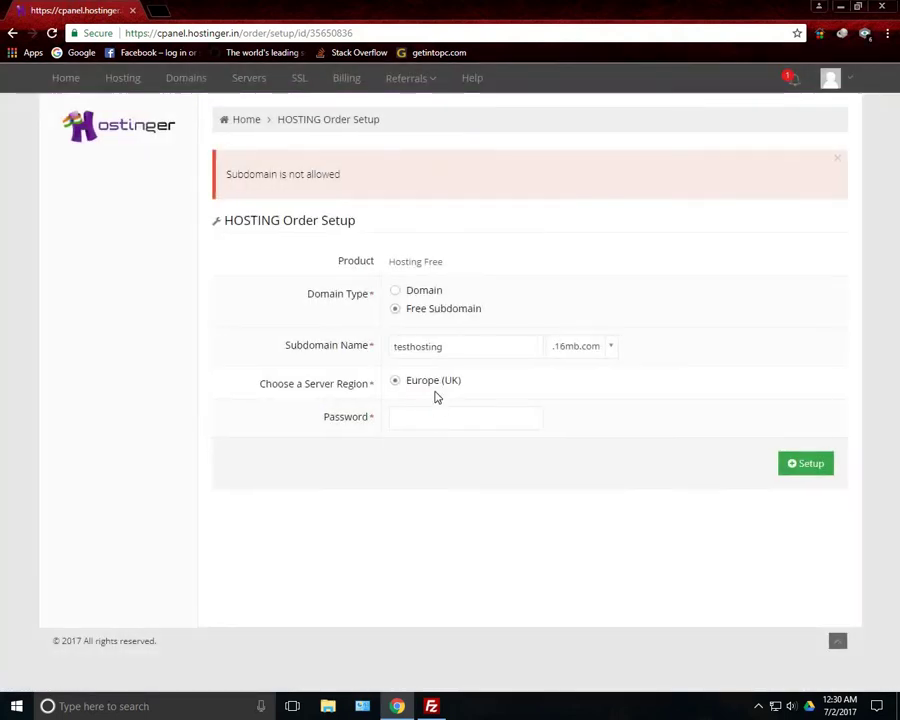
pyautogui.moveTo(468, 348); pyautogui.dragTo(329, 338)
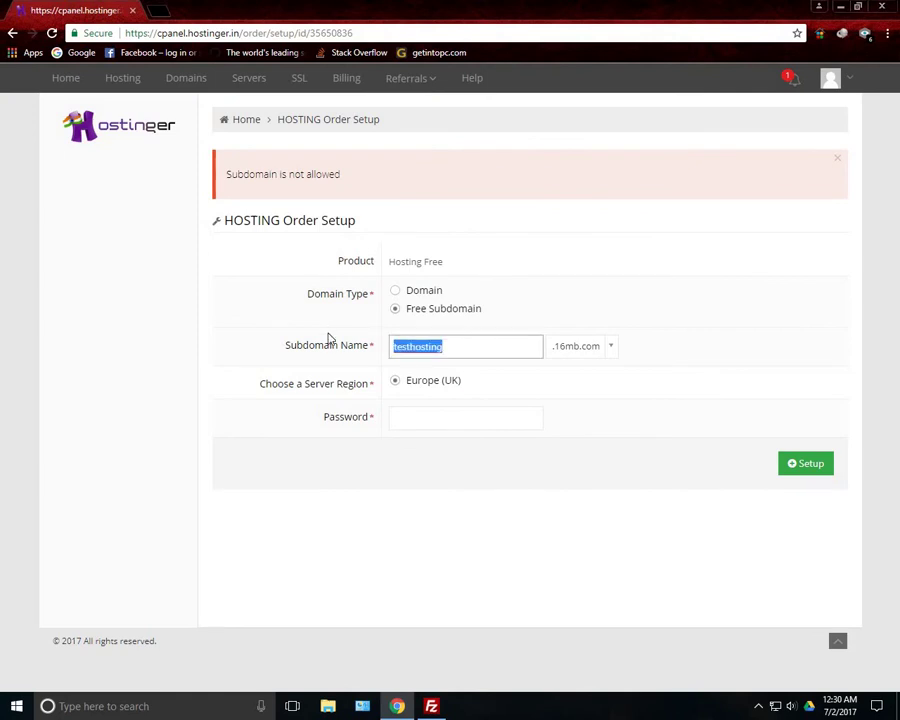
pyautogui.press('BackSpace')
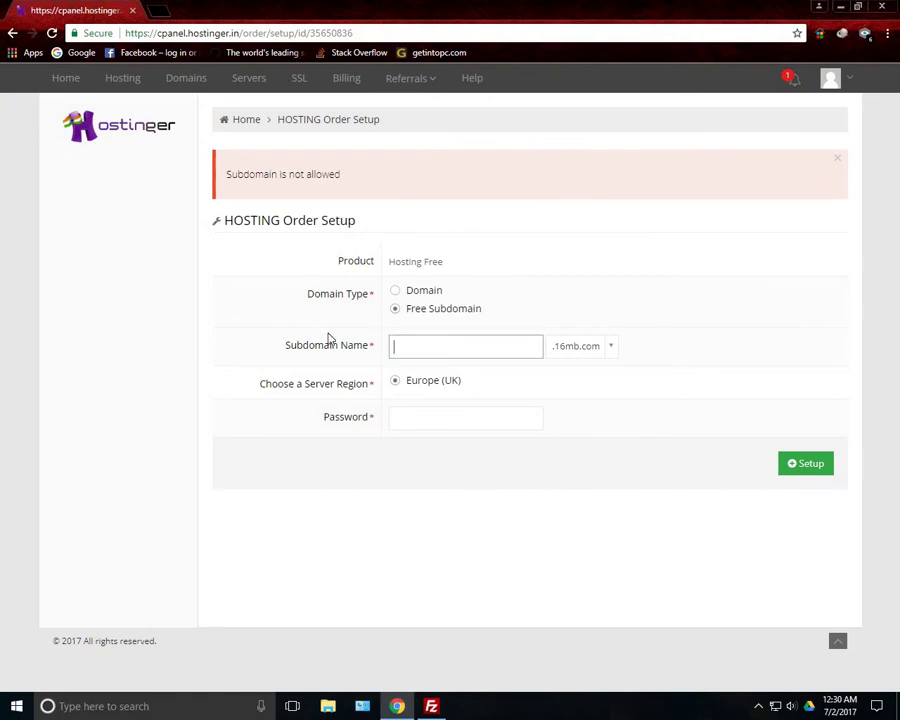
pyautogui.click(460, 414)
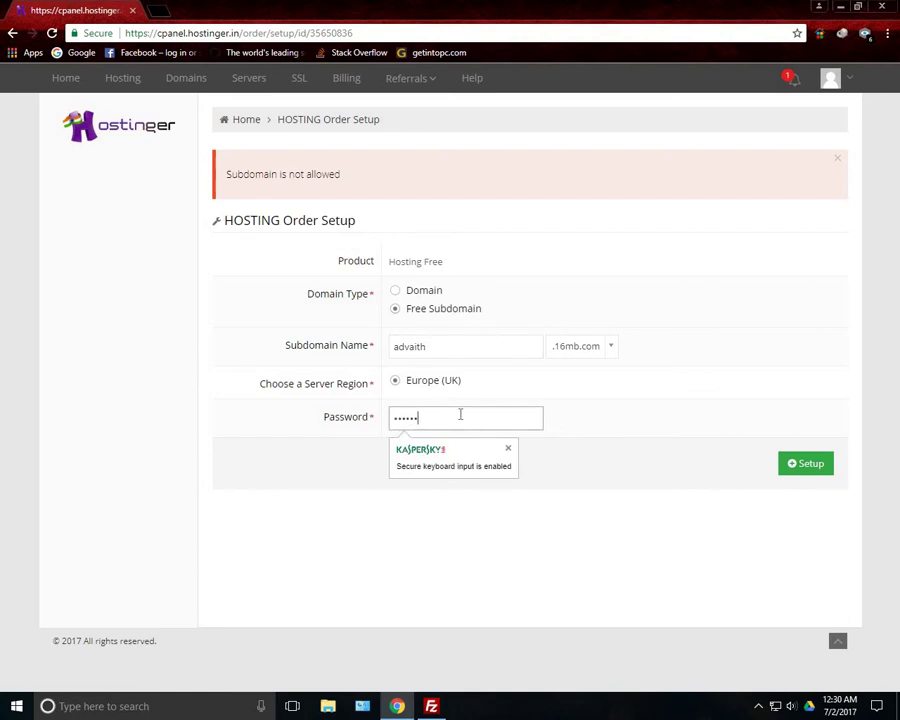
pyautogui.press('Return')
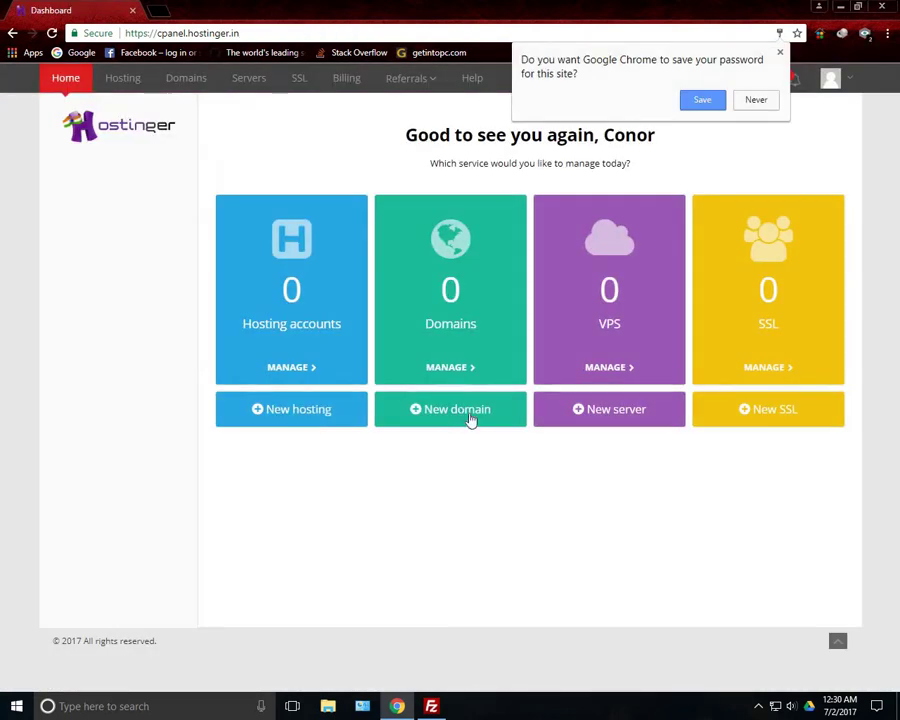
# Dismiss the save-password prompt, reload the dashboard, and enter the new .16mb.com site address
pyautogui.click(755, 100)
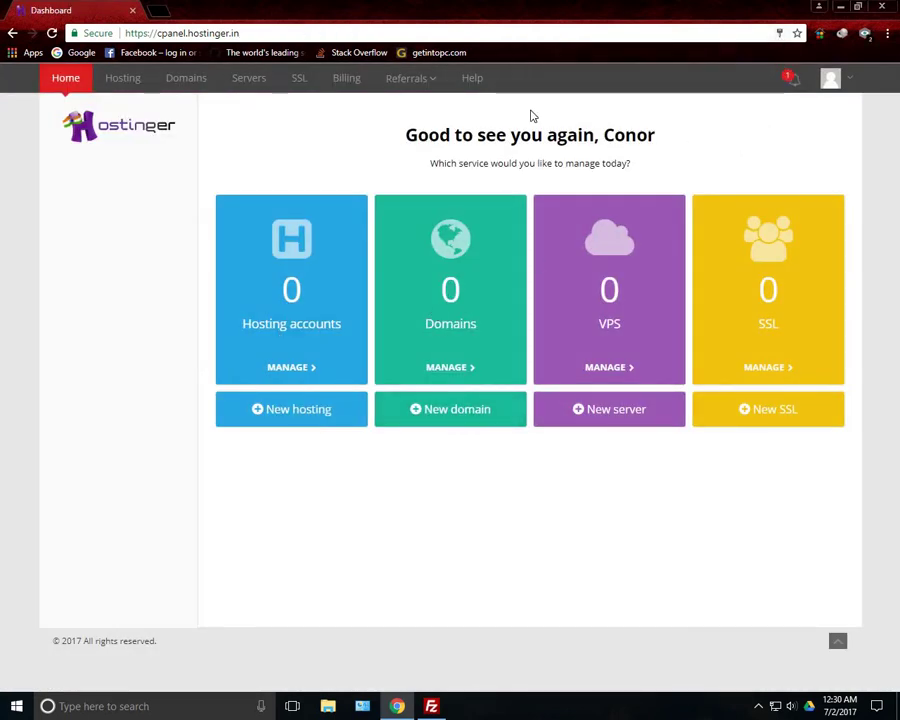
pyautogui.click(51, 33)
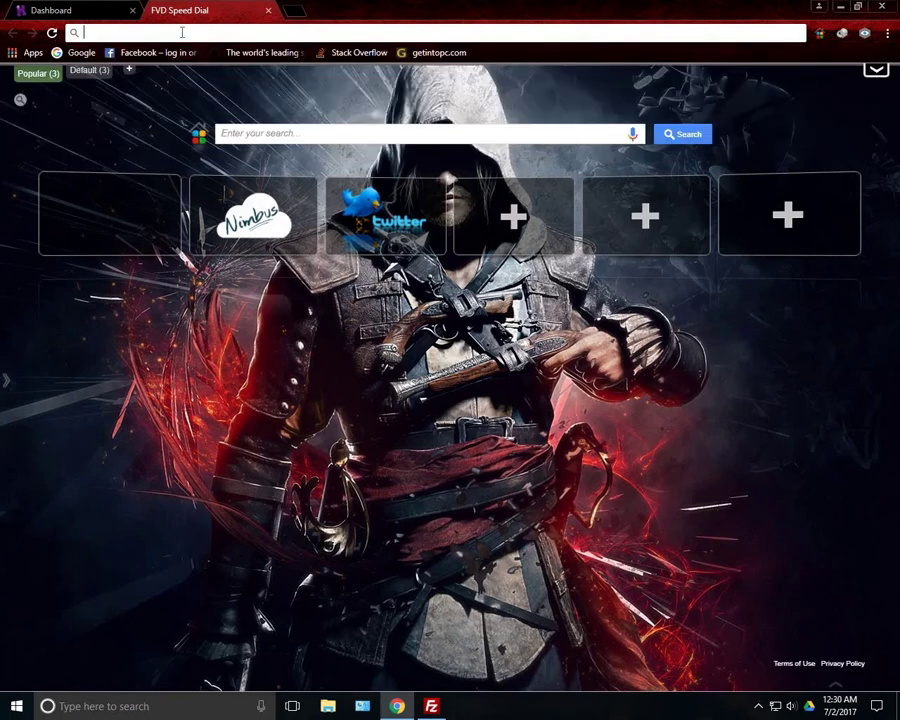
pyautogui.write('advaith.1')
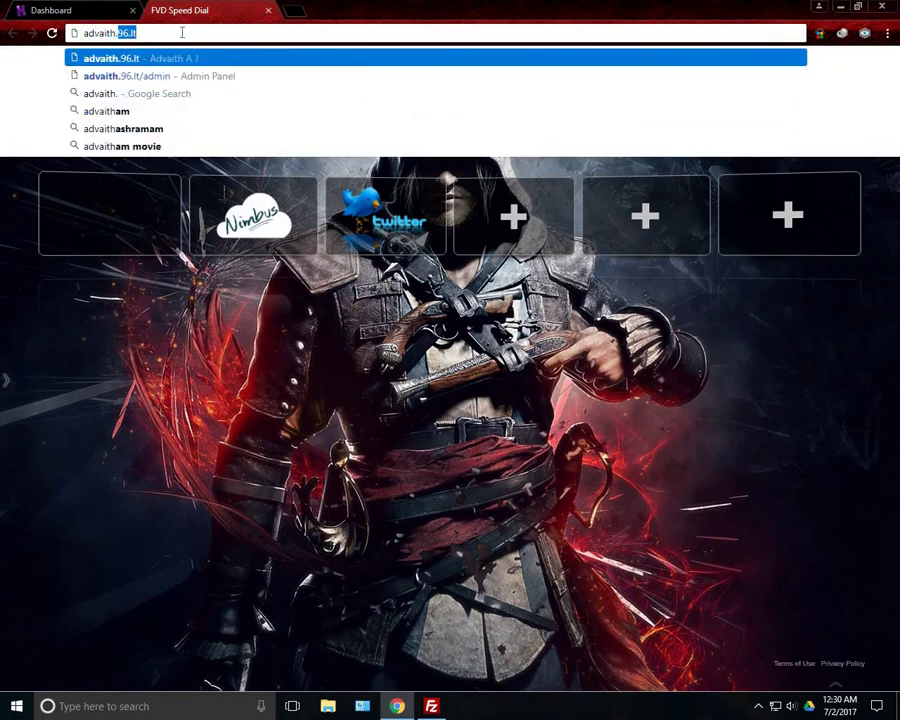
pyautogui.write('6mb')
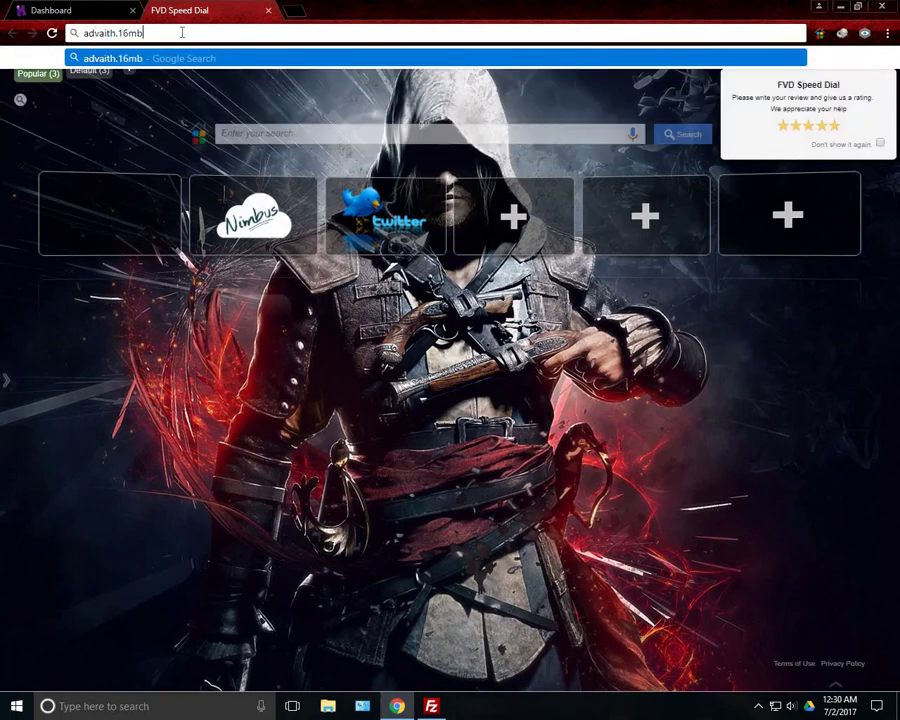
pyautogui.write('.com')
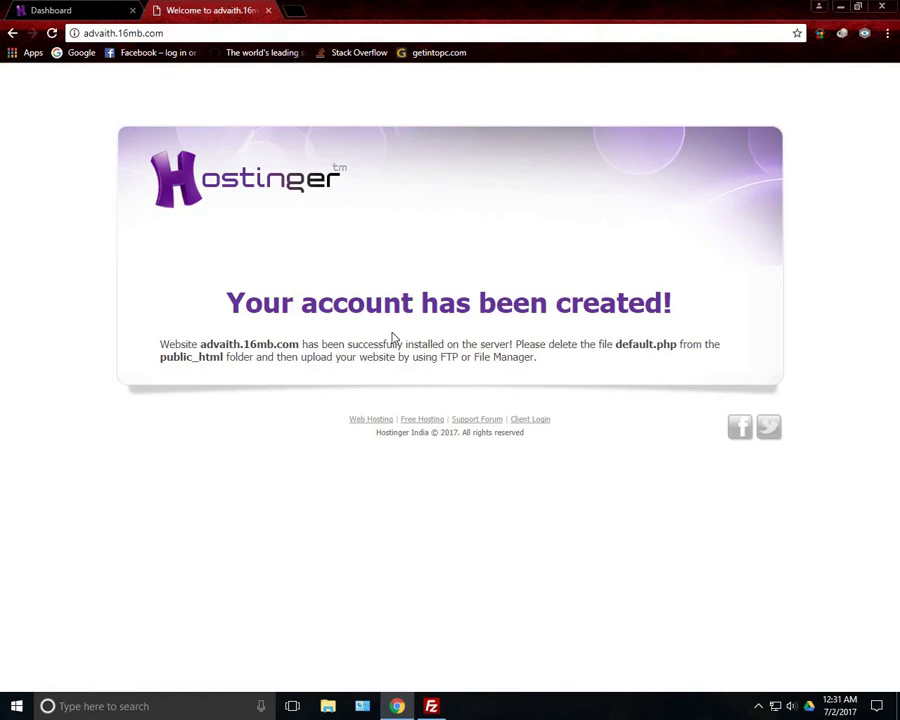
# Open File Manager for the hosting account, which shows FTP login details on port 21 instead
pyautogui.click(131, 7)
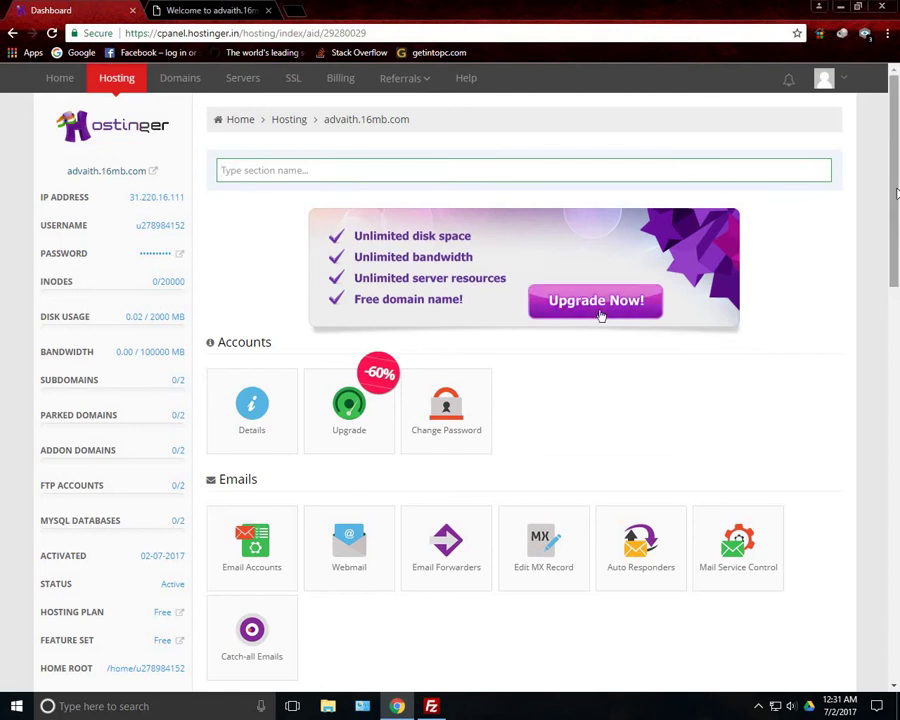
pyautogui.scroll(-1, 897, 268)
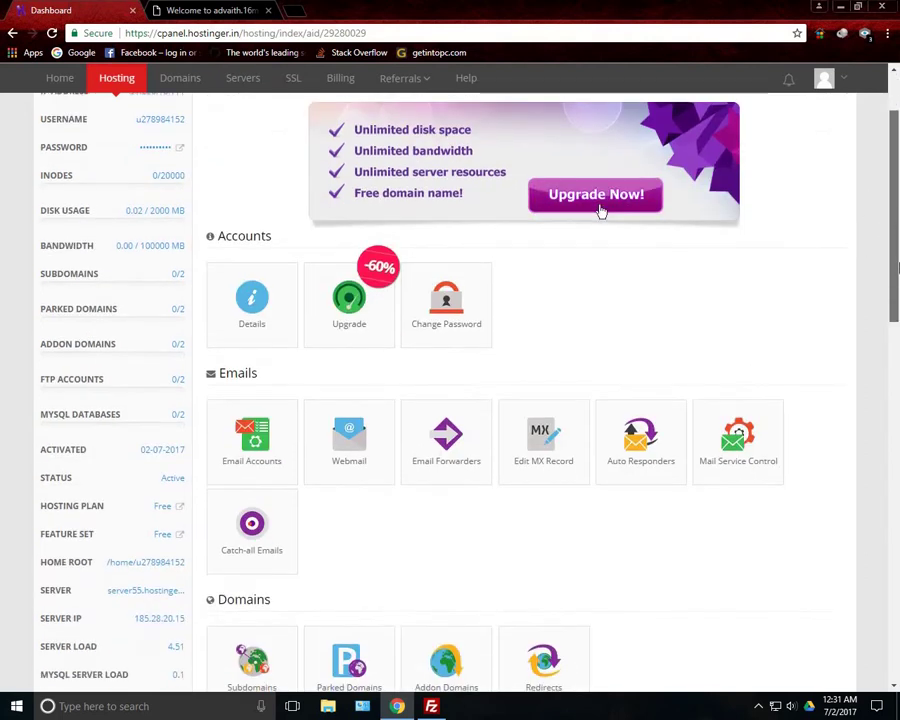
pyautogui.moveTo(897, 268); pyautogui.dragTo(893, 388)
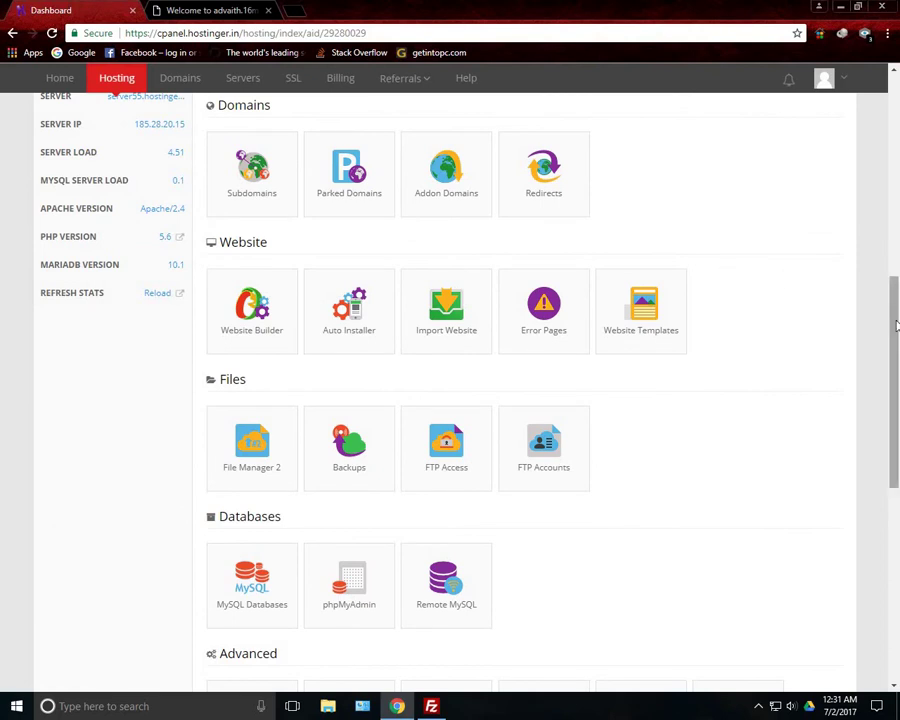
pyautogui.scroll(-1, 897, 325)
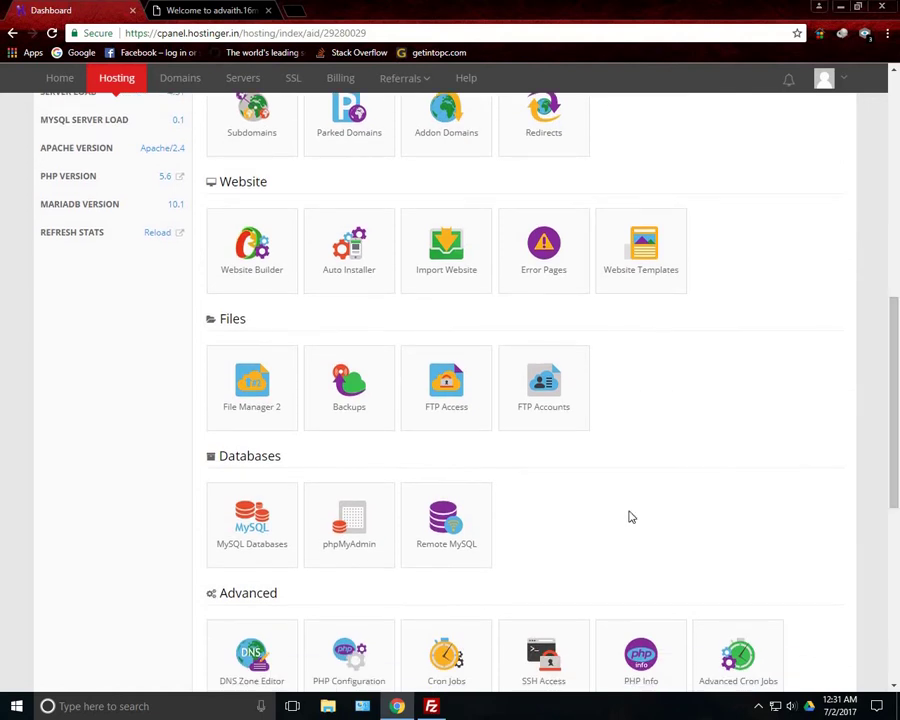
pyautogui.click(273, 384)
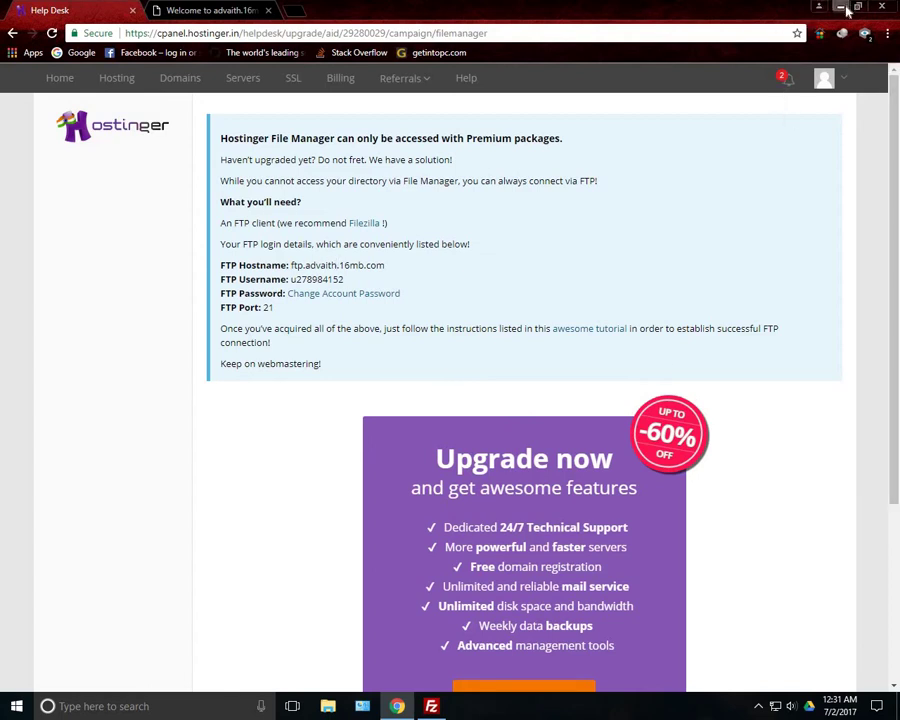
# Maximise FileZilla and paste the Hostinger FTP hostname into the Quickconnect host field
pyautogui.click(818, 6)
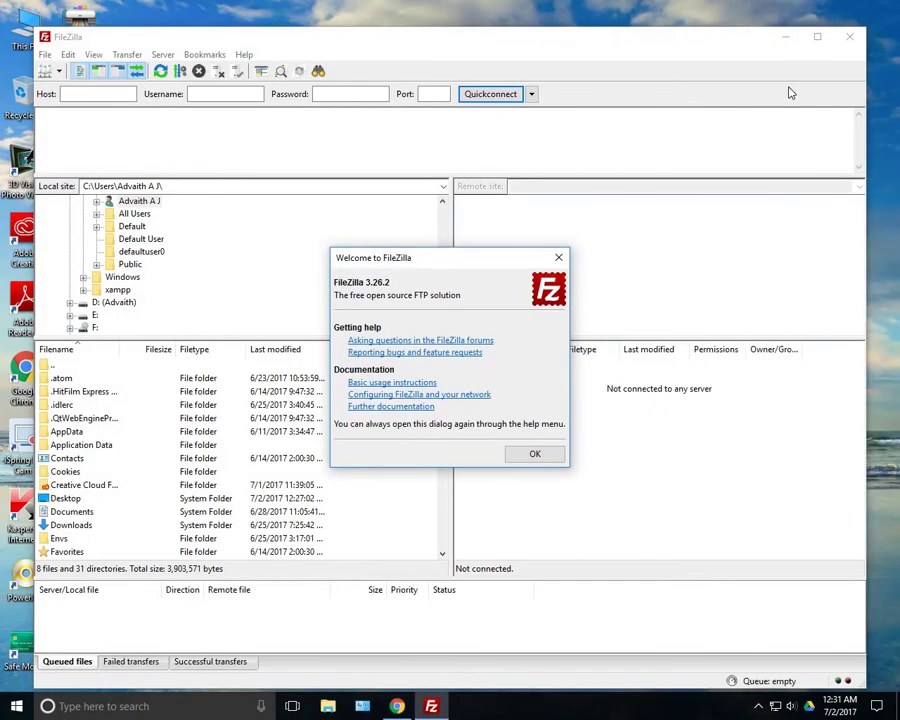
pyautogui.click(535, 453)
pyautogui.click(817, 36)
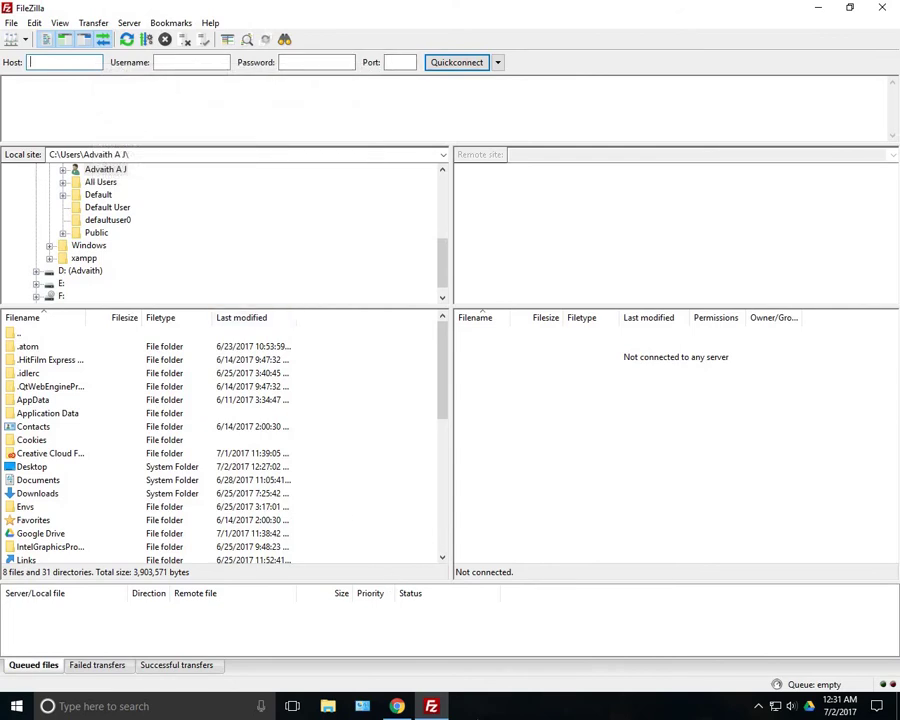
pyautogui.click(397, 706)
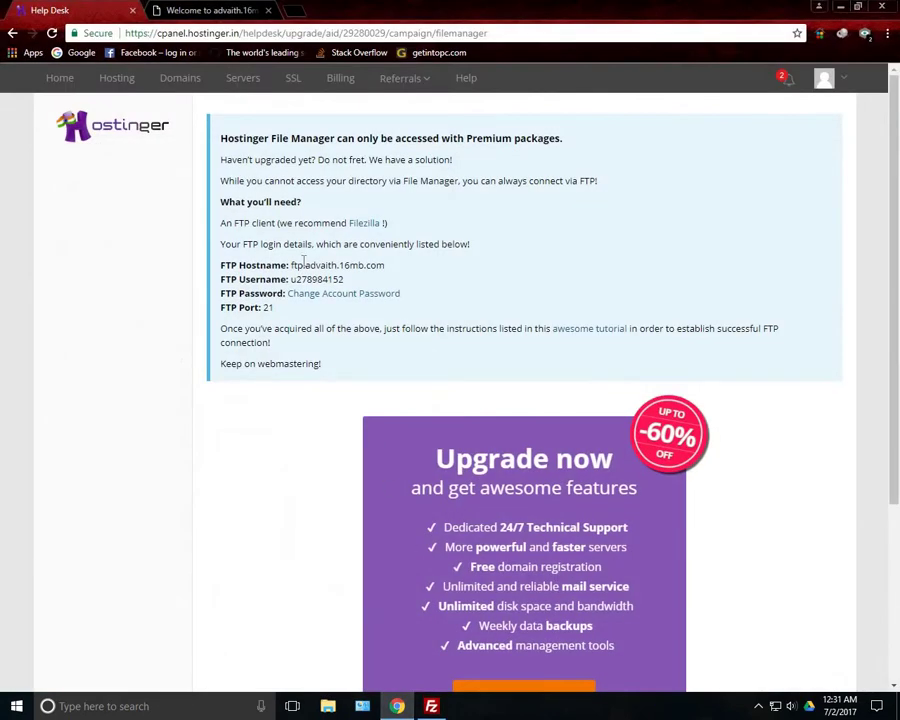
pyautogui.moveTo(408, 267); pyautogui.dragTo(289, 265)
pyautogui.hotkey('ctrl', 'c')
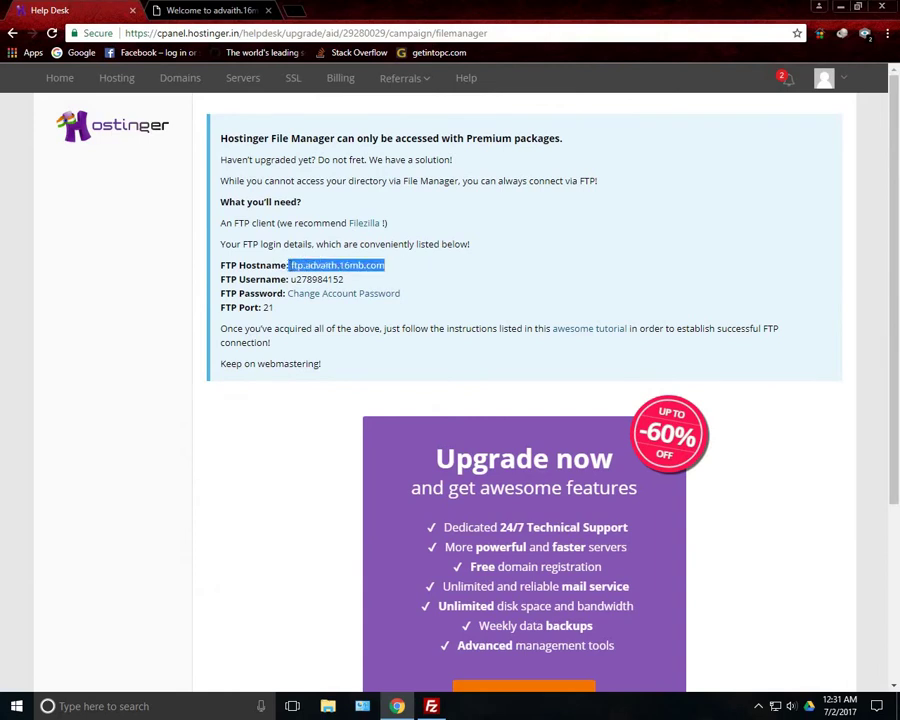
pyautogui.hotkey('alt', 'Tab')
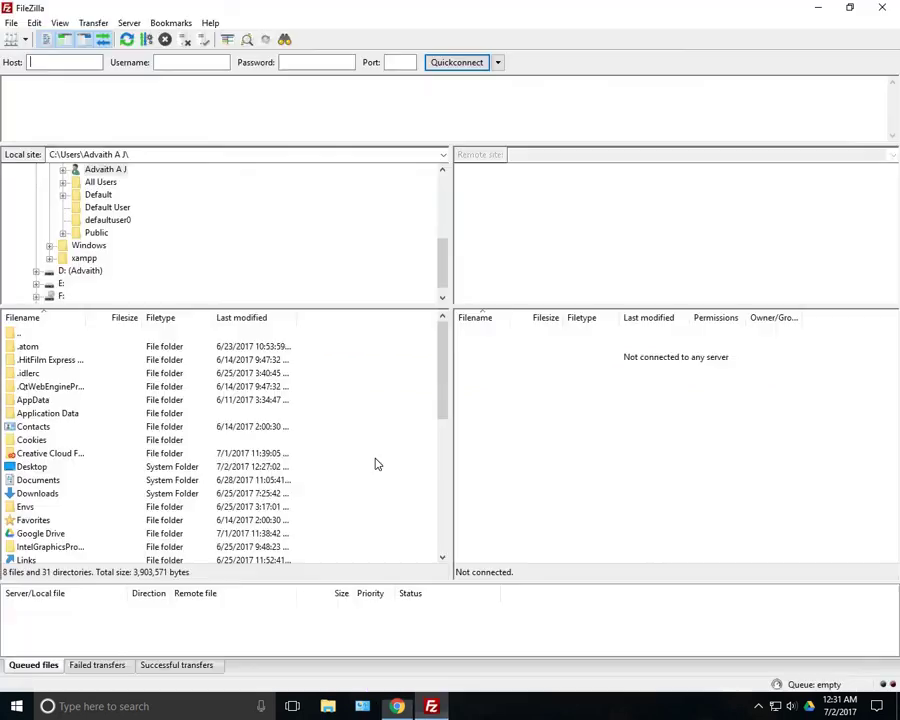
pyautogui.hotkey('ctrl', 'v')
# Copy the FTP username from the Hostinger details page into Quickconnect's username field
pyautogui.hotkey('alt', 'Tab')
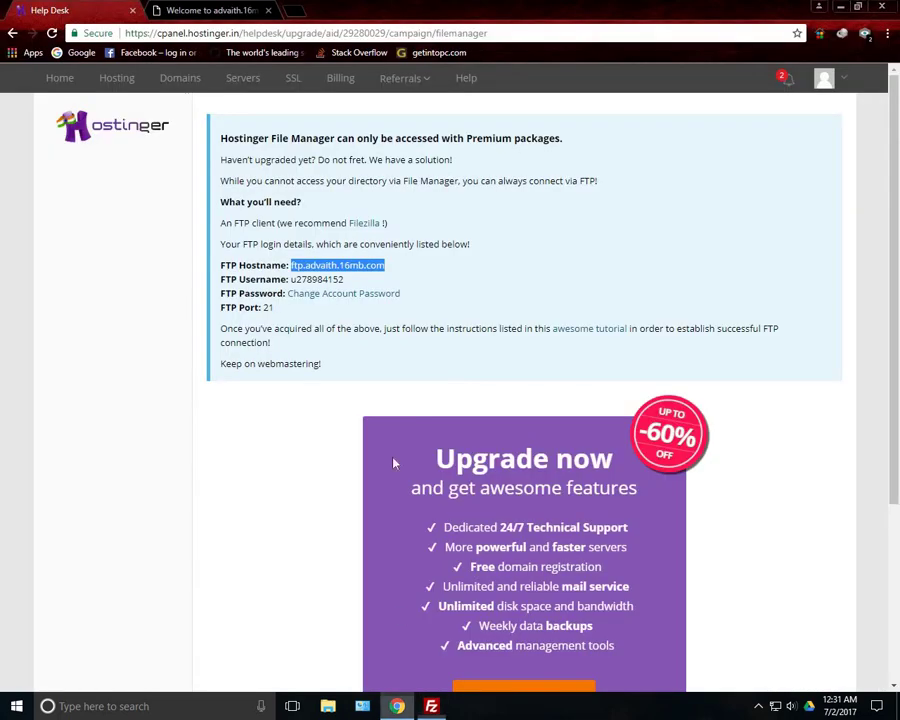
pyautogui.moveTo(345, 280); pyautogui.dragTo(290, 279)
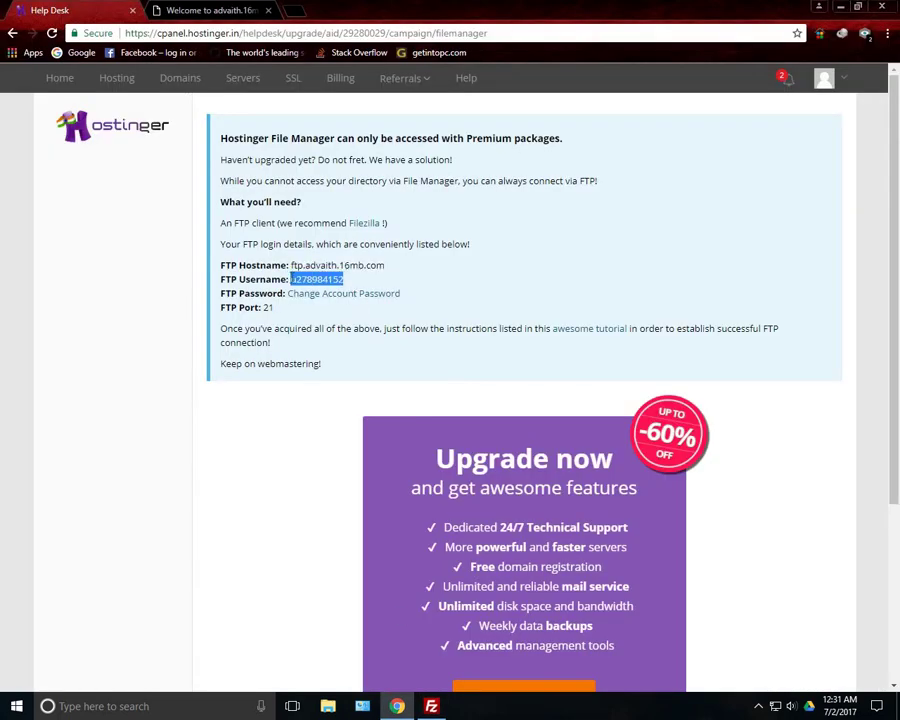
pyautogui.hotkey('ctrl', 'c')
pyautogui.hotkey('alt', 'Tab')
pyautogui.press('Tab')
pyautogui.hotkey('ctrl', 'v')
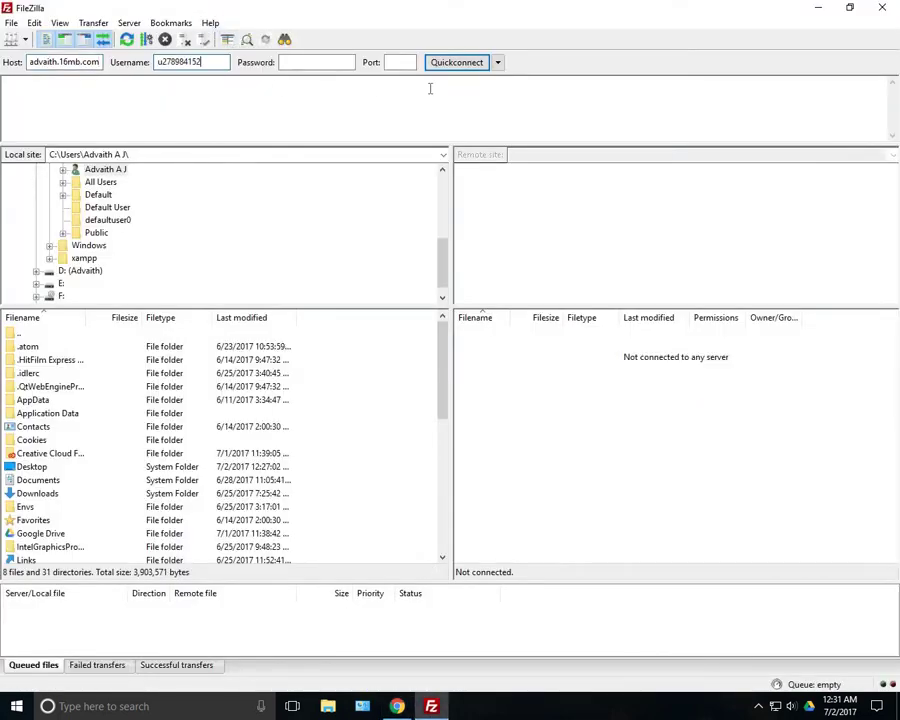
# Enter the account password, connect, save the password and trust the server certificate
pyautogui.click(316, 64)
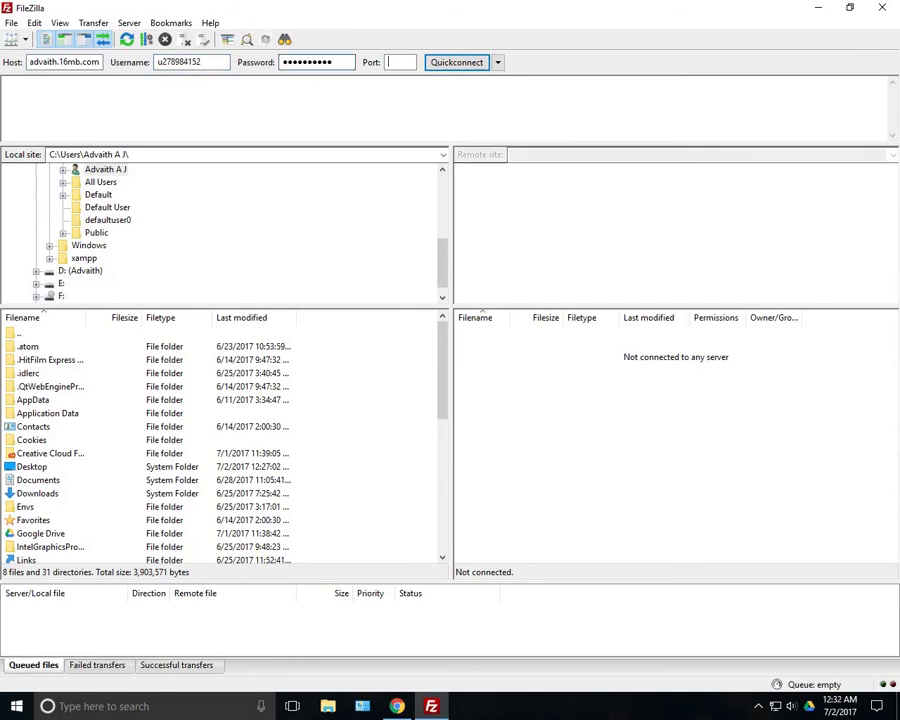
pyautogui.click(400, 62)
pyautogui.press('Return')
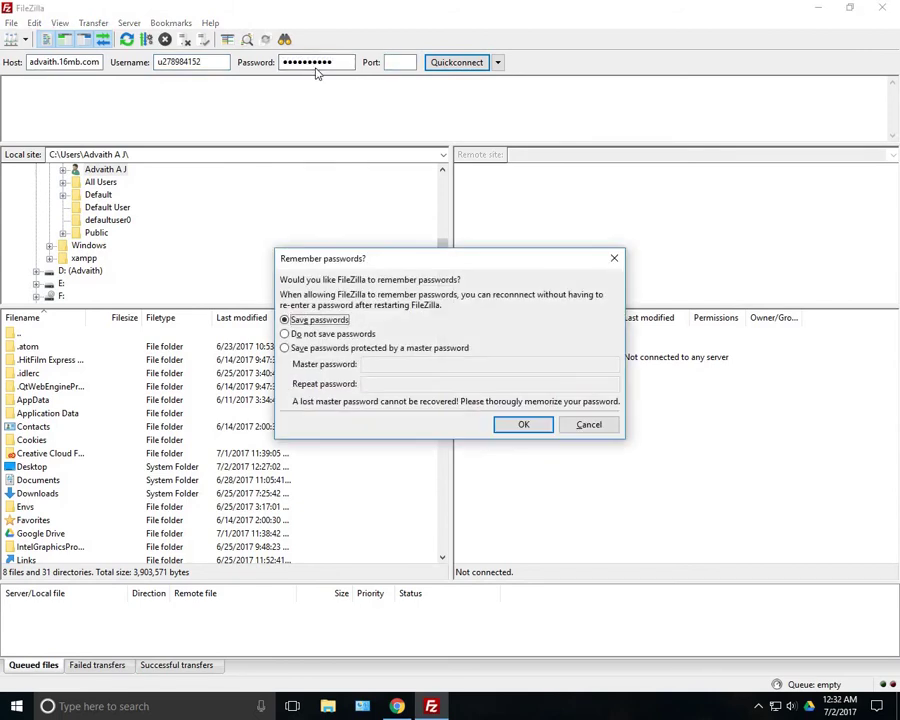
pyautogui.click(530, 426)
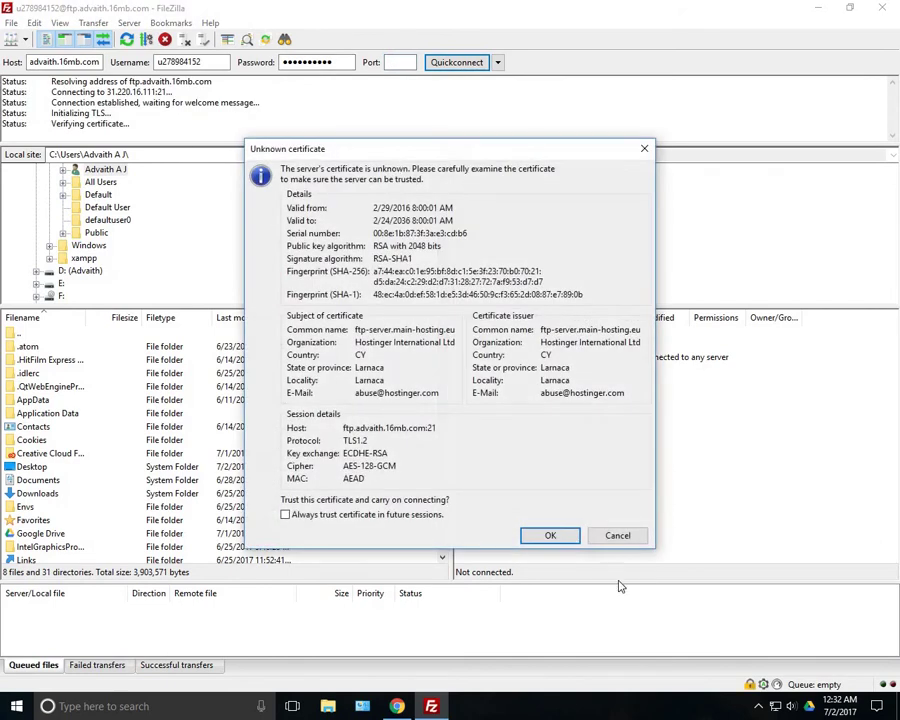
pyautogui.click(567, 538)
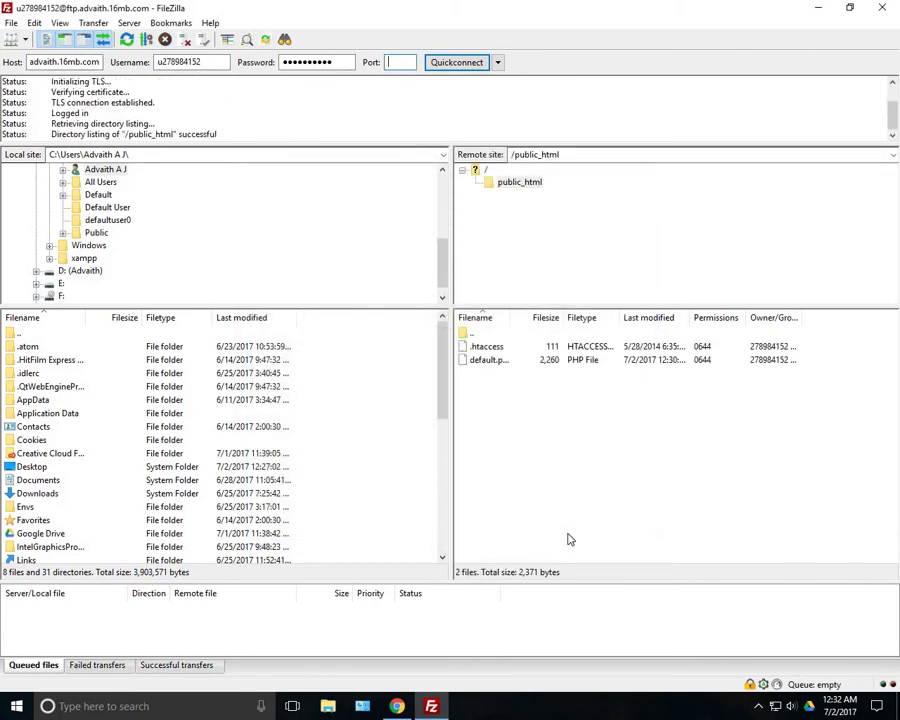
# Select the public_html folder in FileZilla's remote pane
pyautogui.moveTo(519, 437); pyautogui.dragTo(510, 342)
pyautogui.click(530, 408)
pyautogui.click(515, 185)
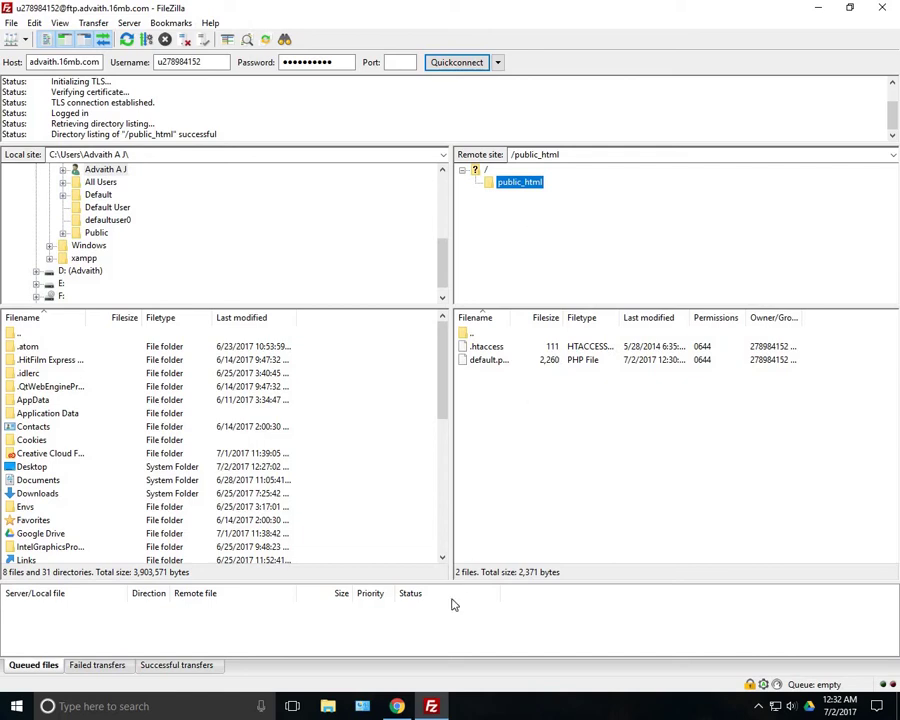
pyautogui.click(398, 708)
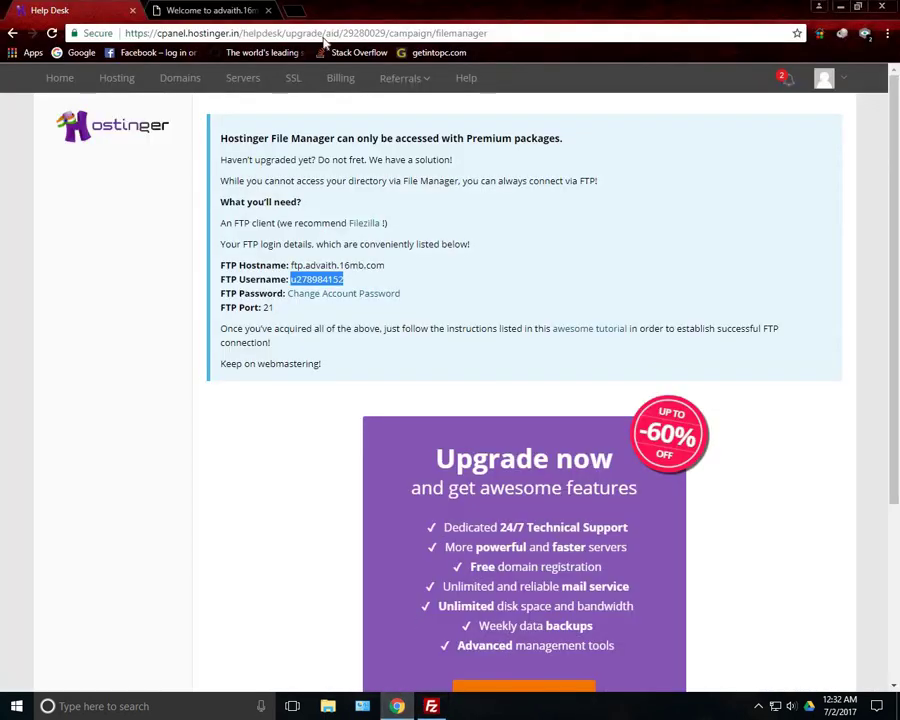
pyautogui.click(841, 7)
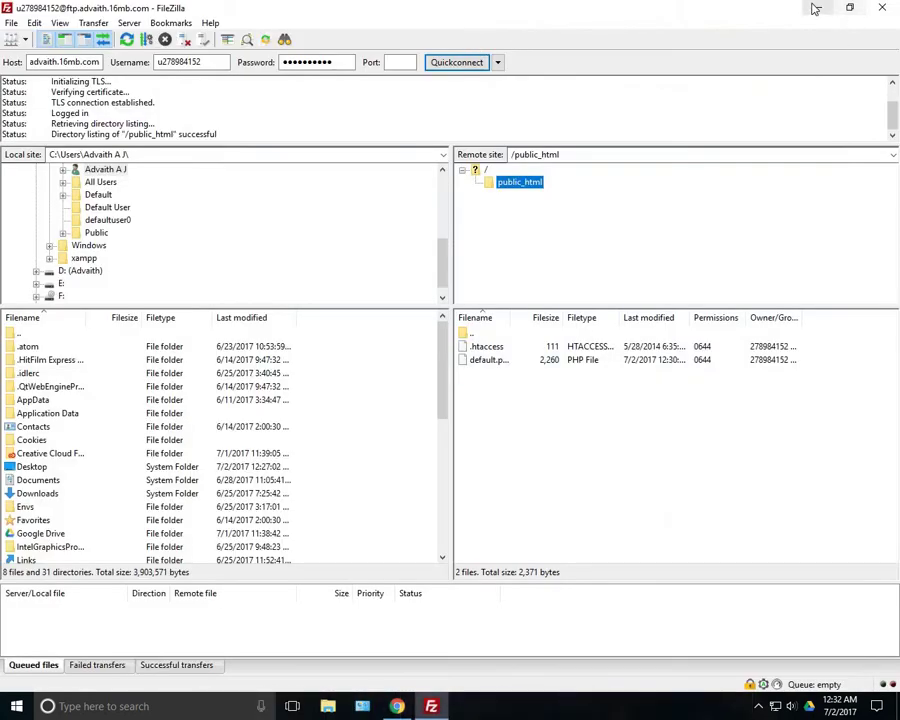
# Browse the local site tree to the D: drive's Laravel\Hosting project folder
pyautogui.scroll(1, 141, 251)
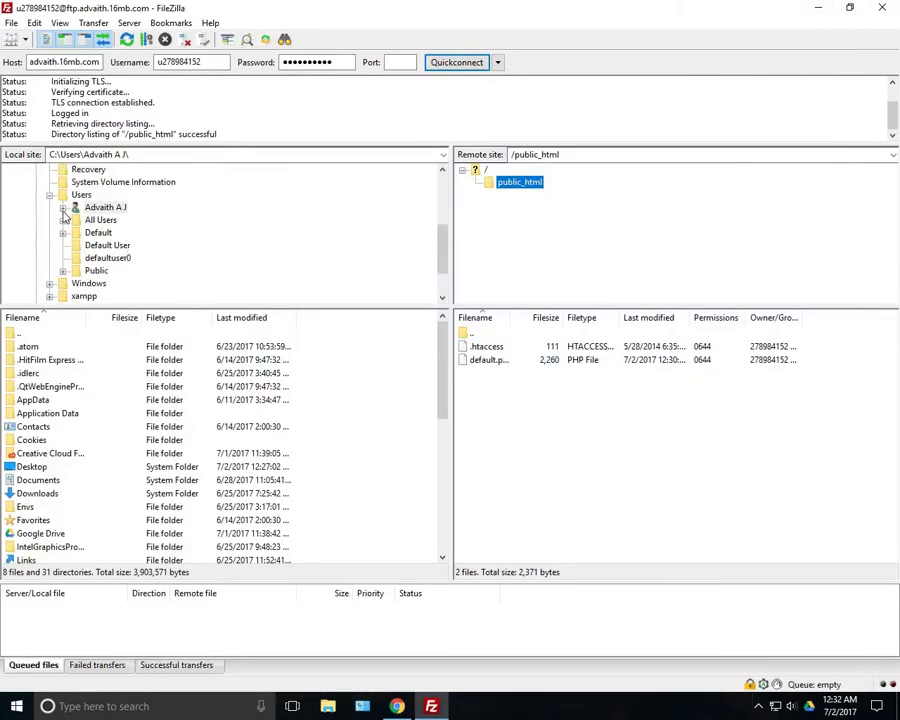
pyautogui.click(49, 194)
pyautogui.scroll(3, 50, 250)
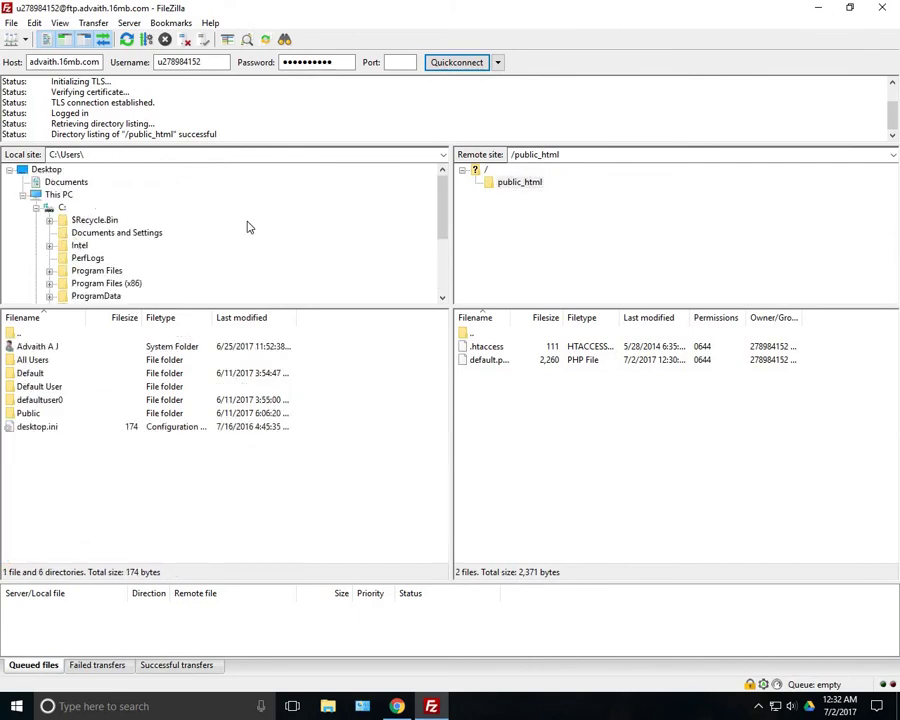
pyautogui.doubleClick(62, 207)
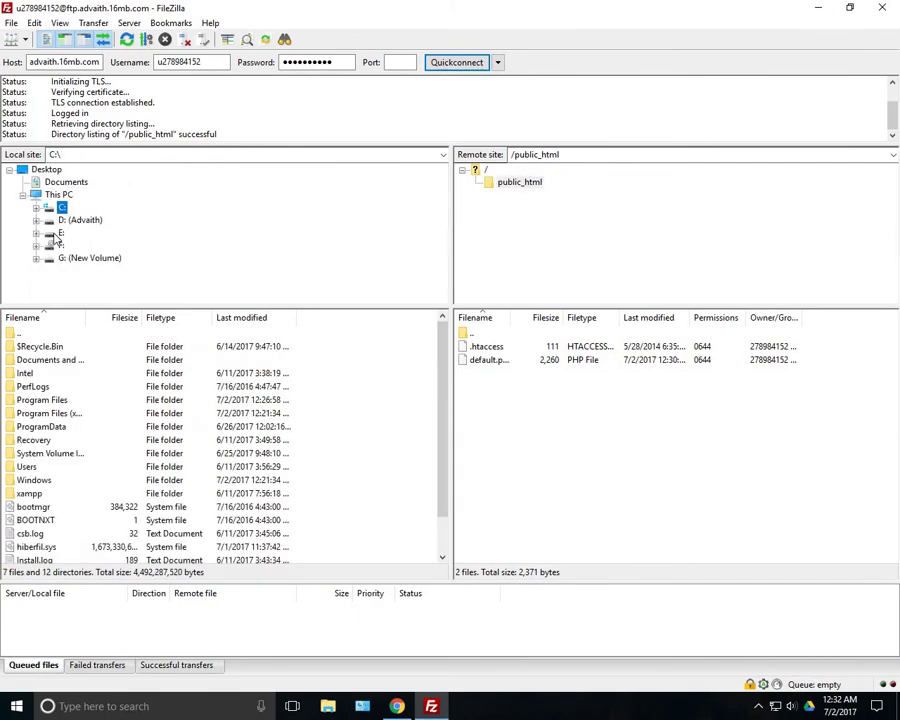
pyautogui.click(36, 220)
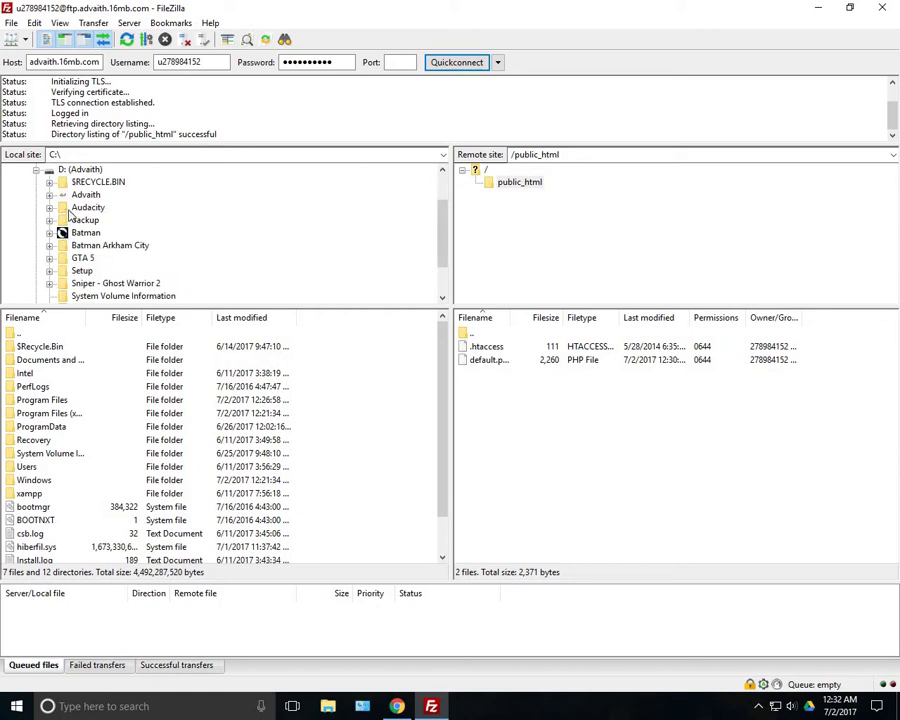
pyautogui.click(49, 194)
pyautogui.scroll(-1, 94, 225)
pyautogui.doubleClick(98, 232)
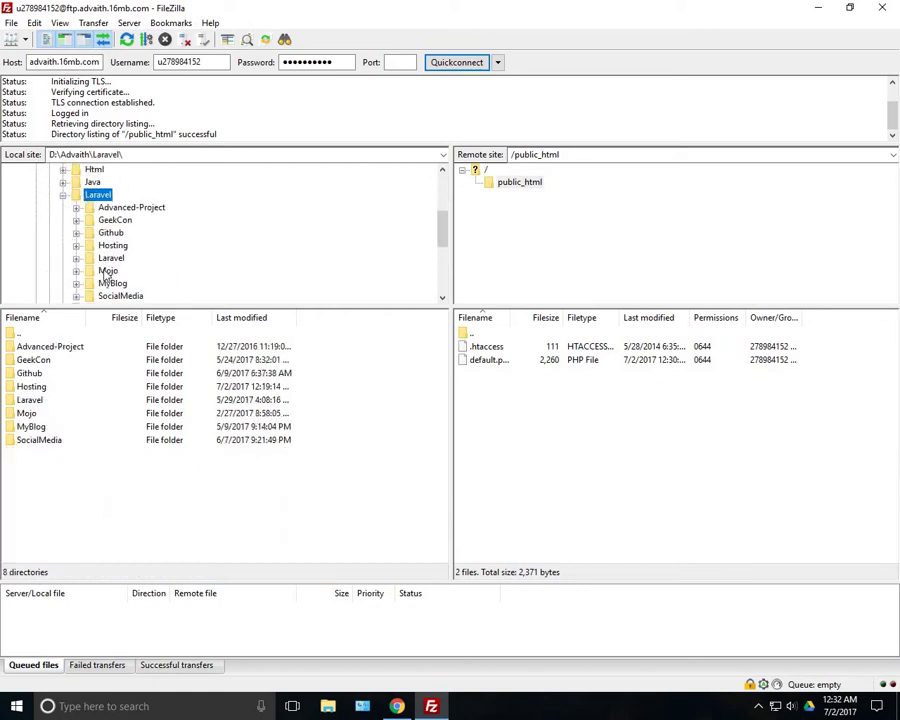
pyautogui.click(112, 245)
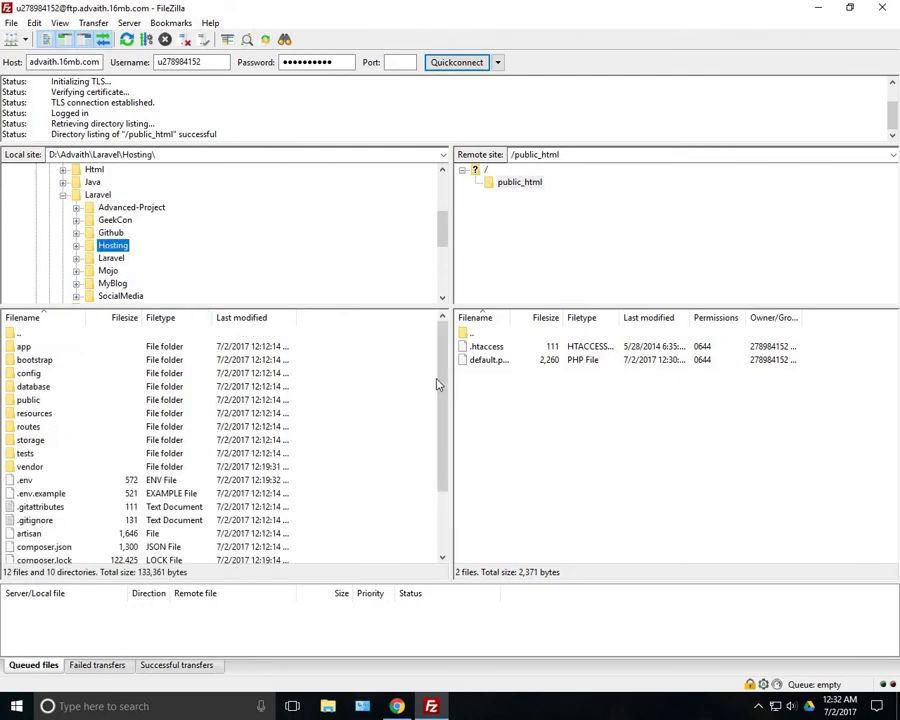
# Select all local project files except vendor and show the server's root directory
pyautogui.moveTo(445, 395); pyautogui.dragTo(426, 368)
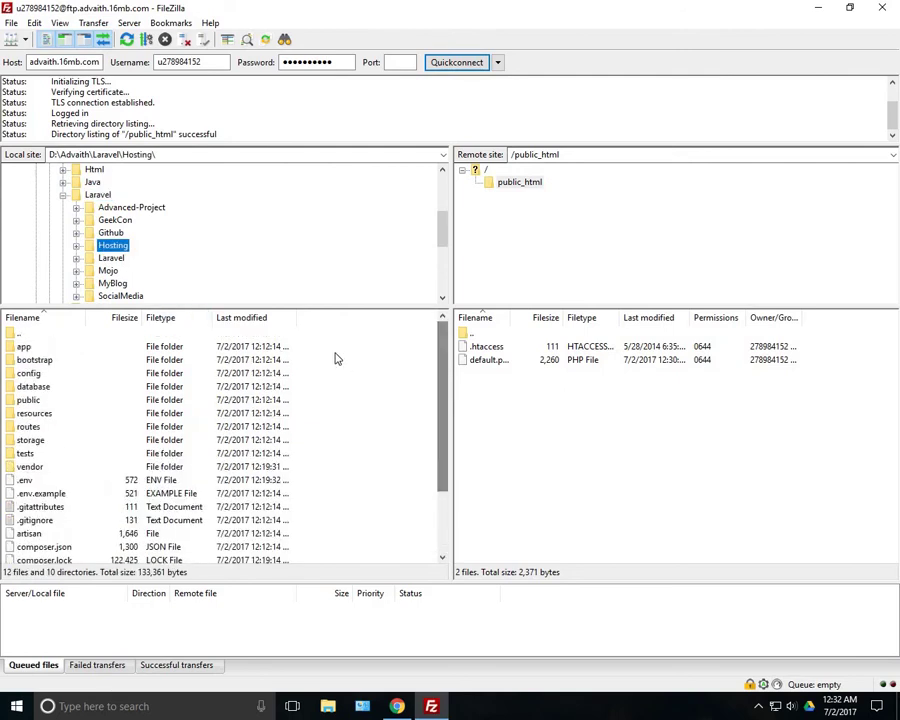
pyautogui.moveTo(318, 352); pyautogui.dragTo(224, 586)
pyautogui.scroll(3, 122, 445)
pyautogui.keyDown('ctrl'); pyautogui.click(36, 466); pyautogui.keyUp('ctrl')
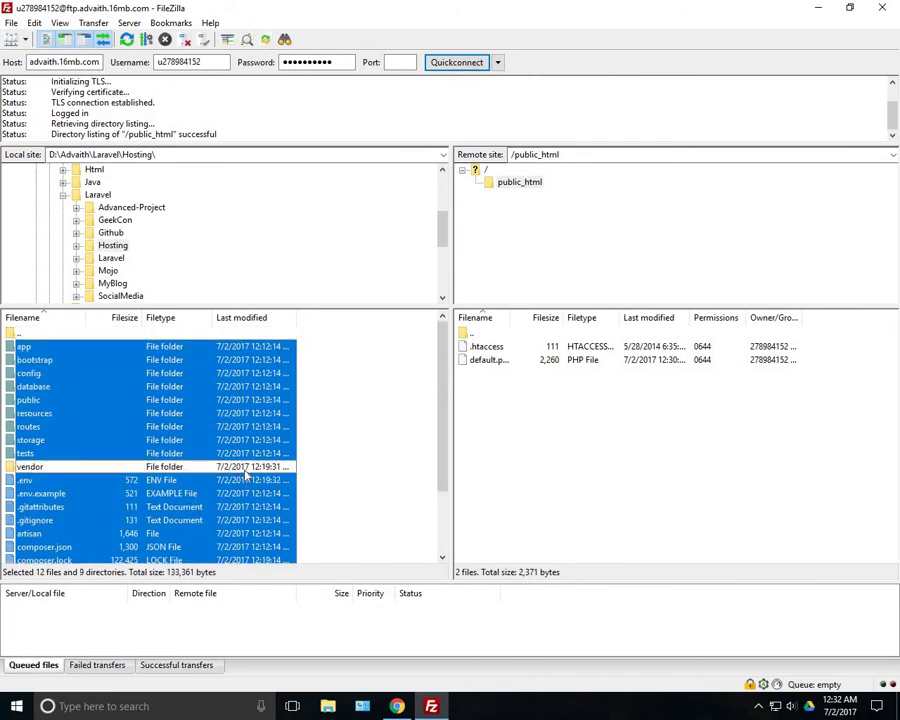
pyautogui.click(481, 172)
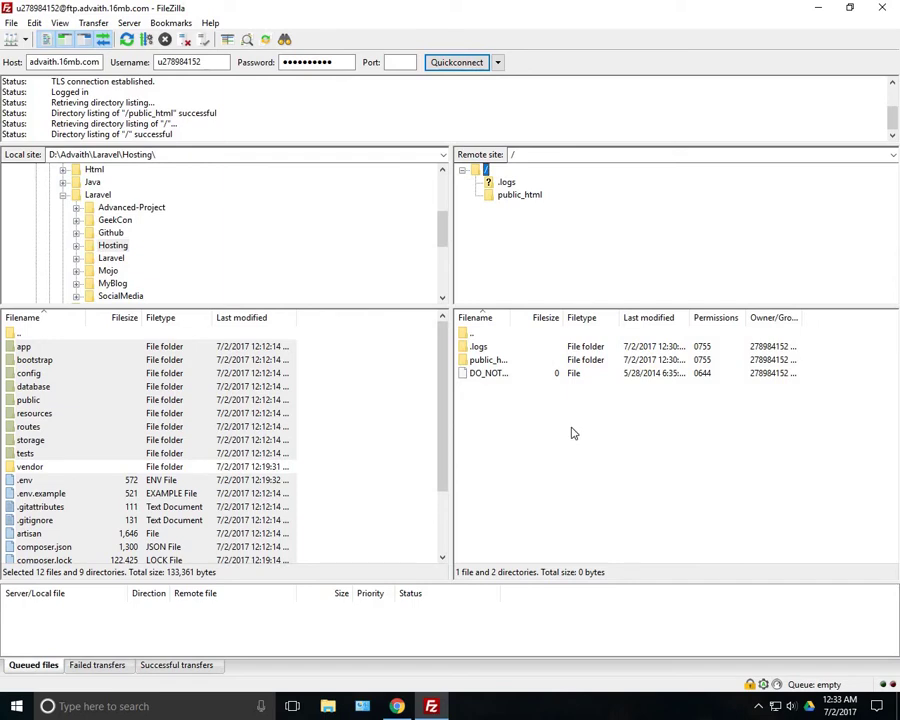
# Delete the three items in the server's root directory
pyautogui.moveTo(572, 430); pyautogui.dragTo(478, 355)
pyautogui.rightClick(480, 355)
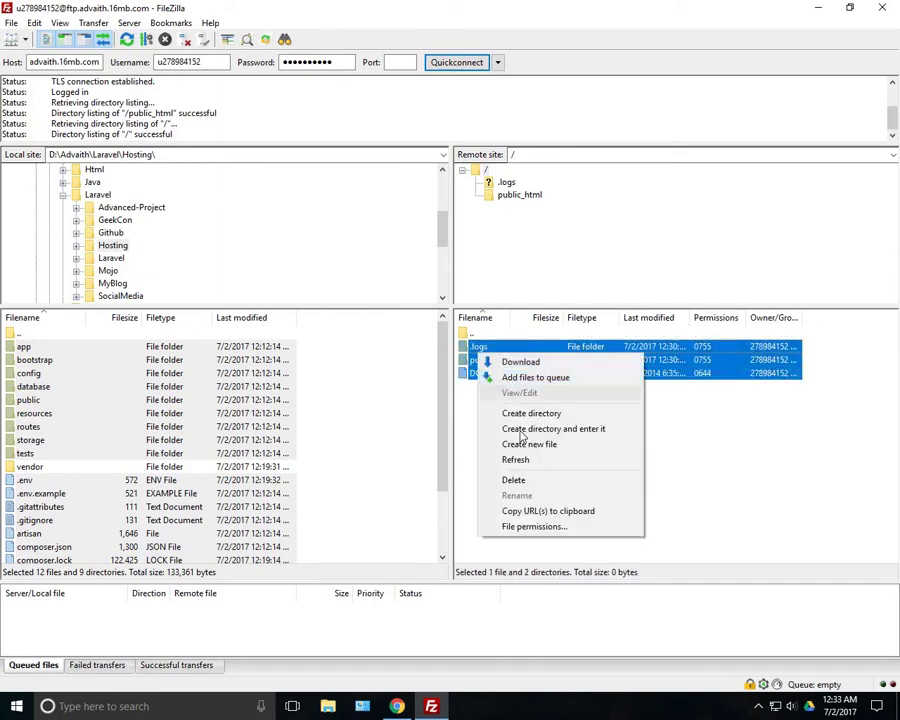
pyautogui.click(528, 480)
pyautogui.click(514, 412)
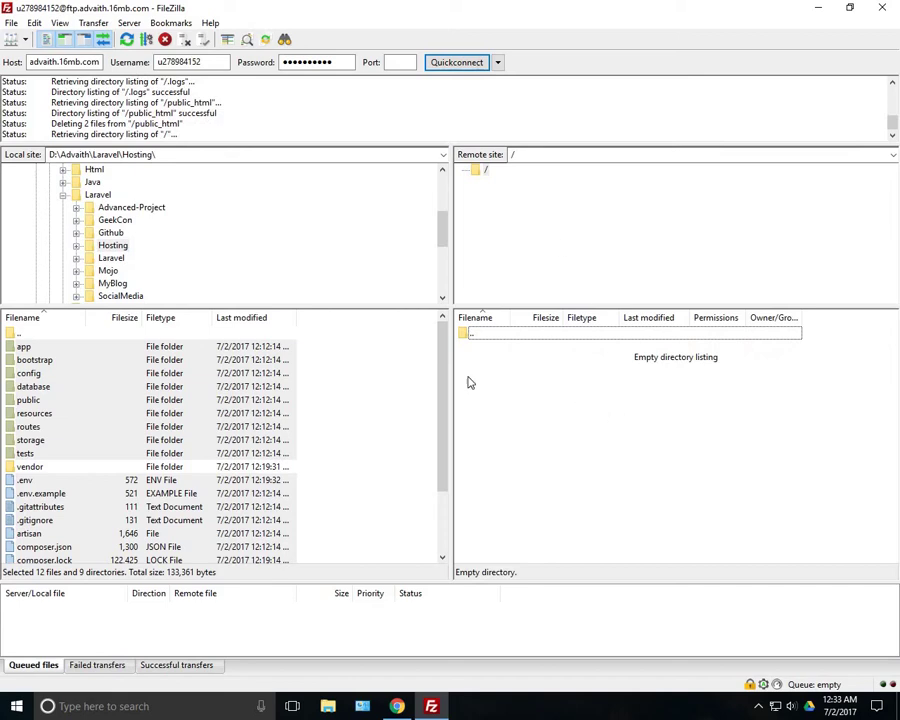
# Drag all local project items except vendor into the server root to upload them
pyautogui.click(77, 388)
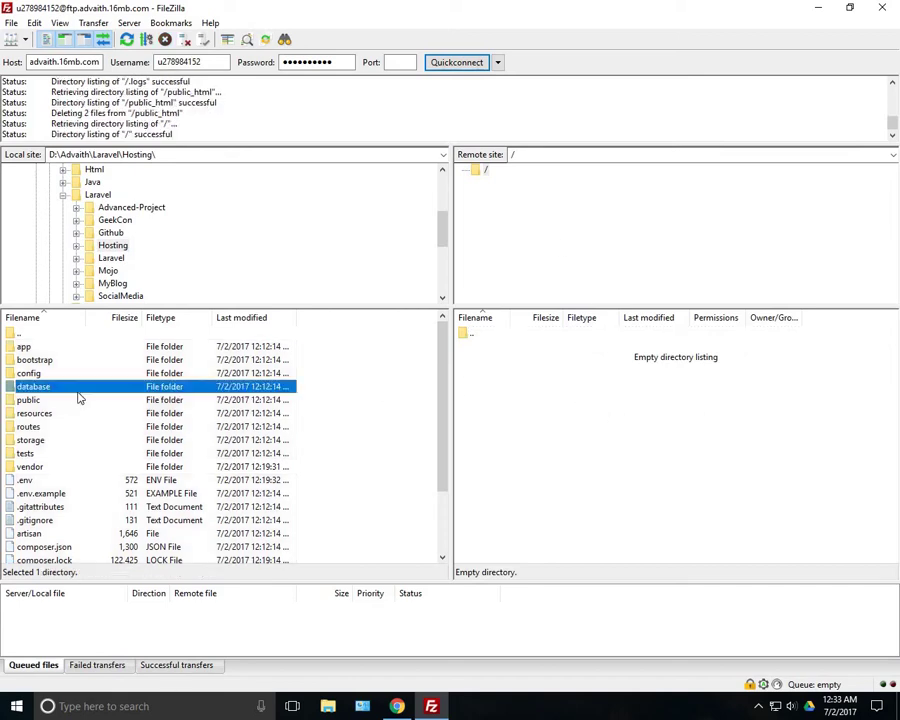
pyautogui.moveTo(321, 347); pyautogui.dragTo(80, 625)
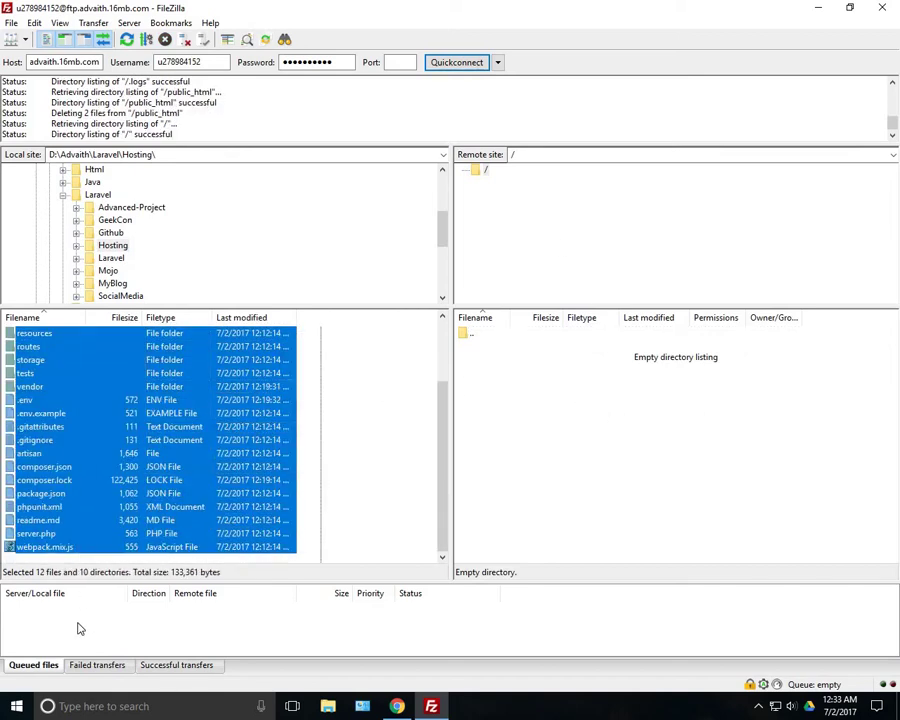
pyautogui.keyDown('ctrl'); pyautogui.click(40, 388); pyautogui.keyUp('ctrl')
pyautogui.moveTo(36, 364); pyautogui.dragTo(538, 416)
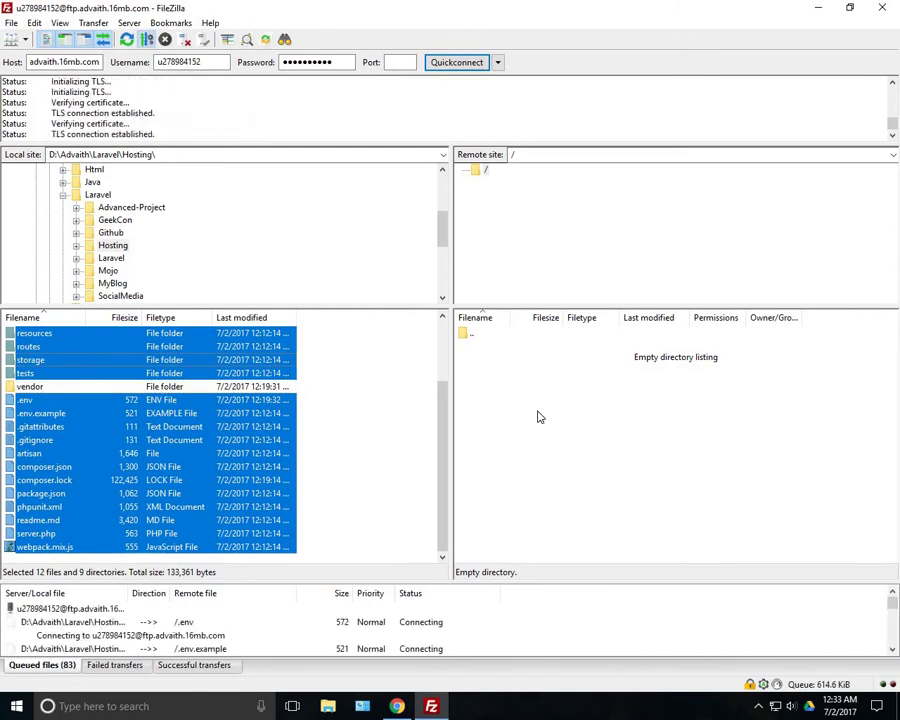
pyautogui.scroll(3, 301, 428)
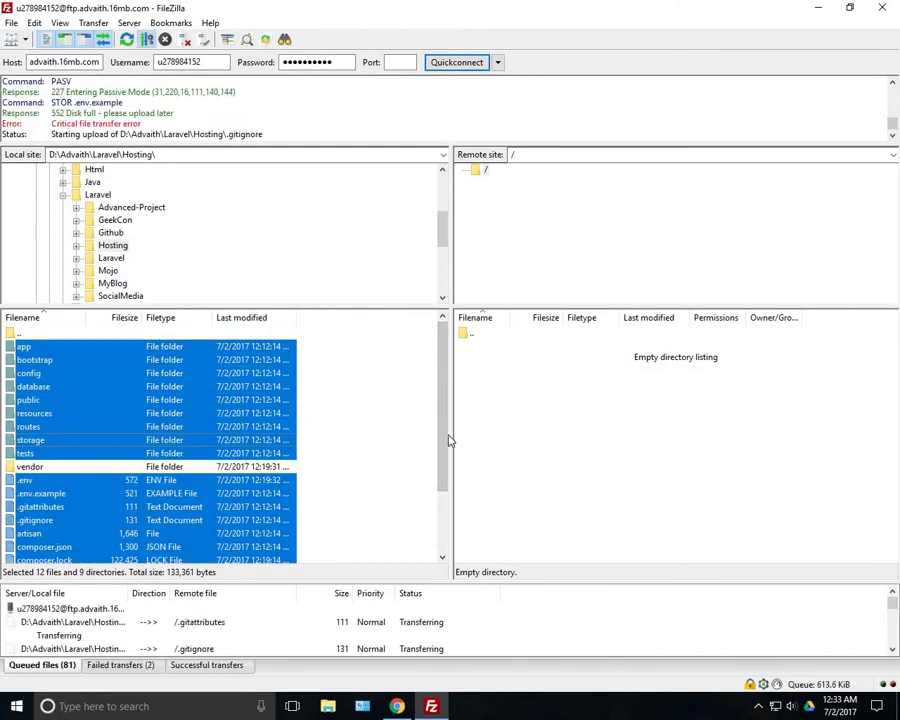
pyautogui.click(464, 617)
# Go back to the Hostinger hosting dashboard and scroll down to MySQL Databases
pyautogui.hotkey('alt', 'Tab')
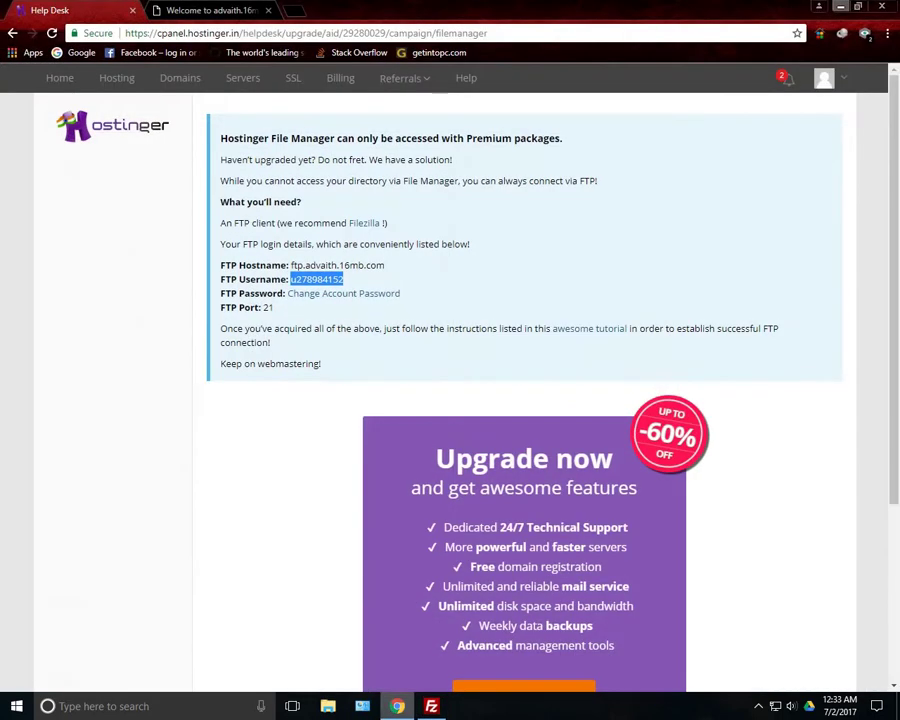
pyautogui.click(12, 33)
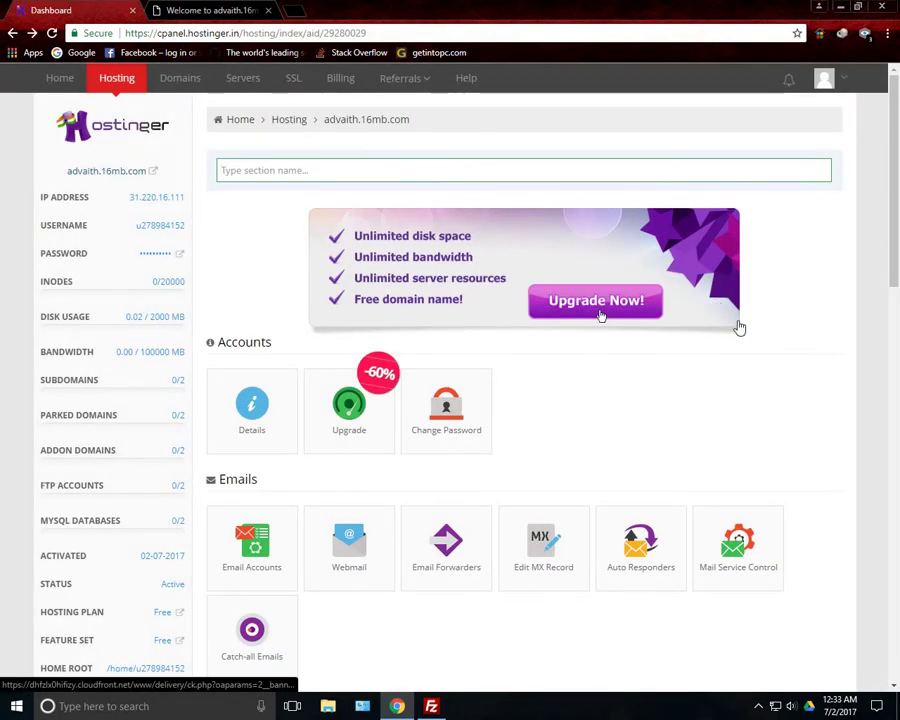
pyautogui.scroll(-4, 780, 360)
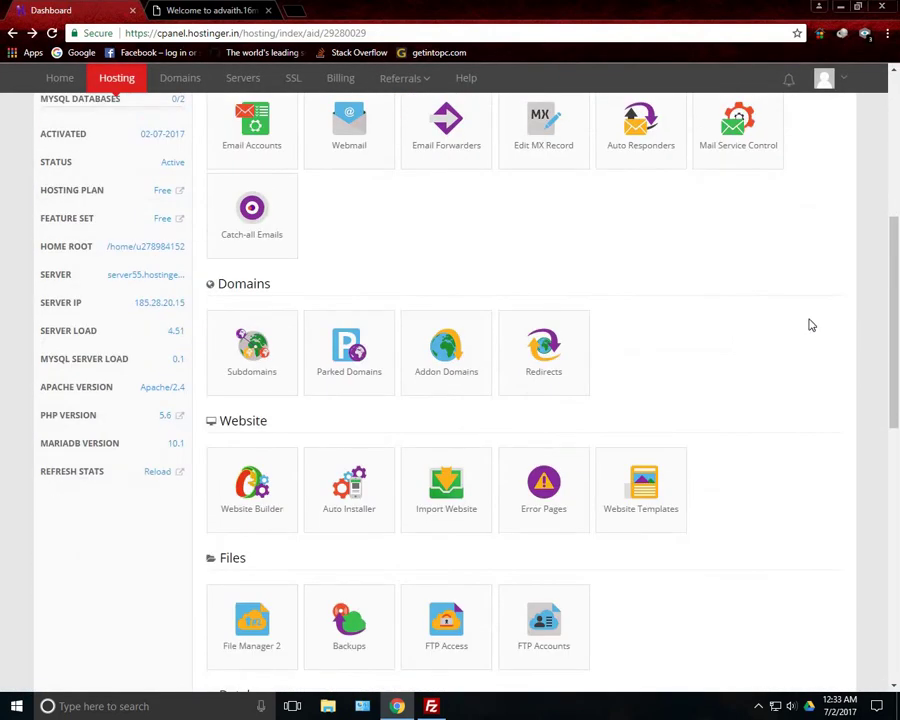
pyautogui.scroll(-3, 770, 370)
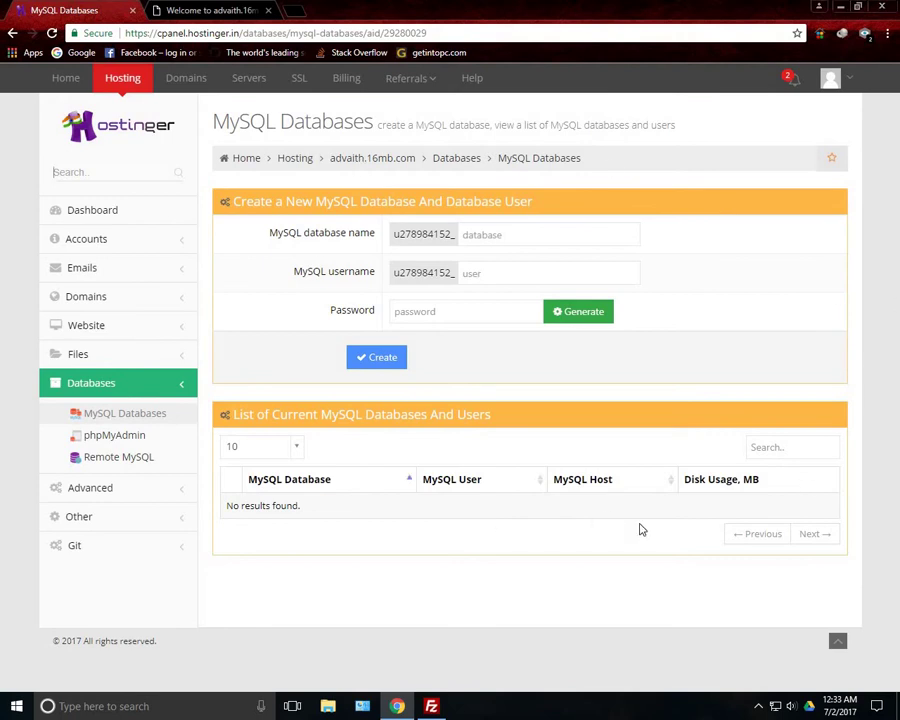
# Create database 'user' with username 'root' and a password, then expand its row
pyautogui.click(538, 232)
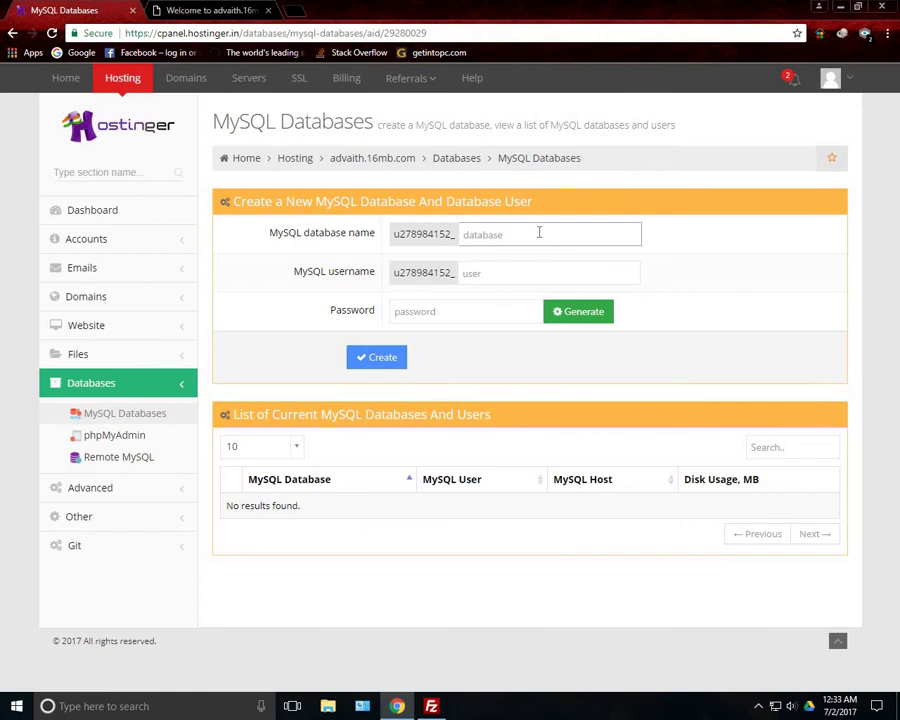
pyautogui.write('user')
pyautogui.press('Tab')
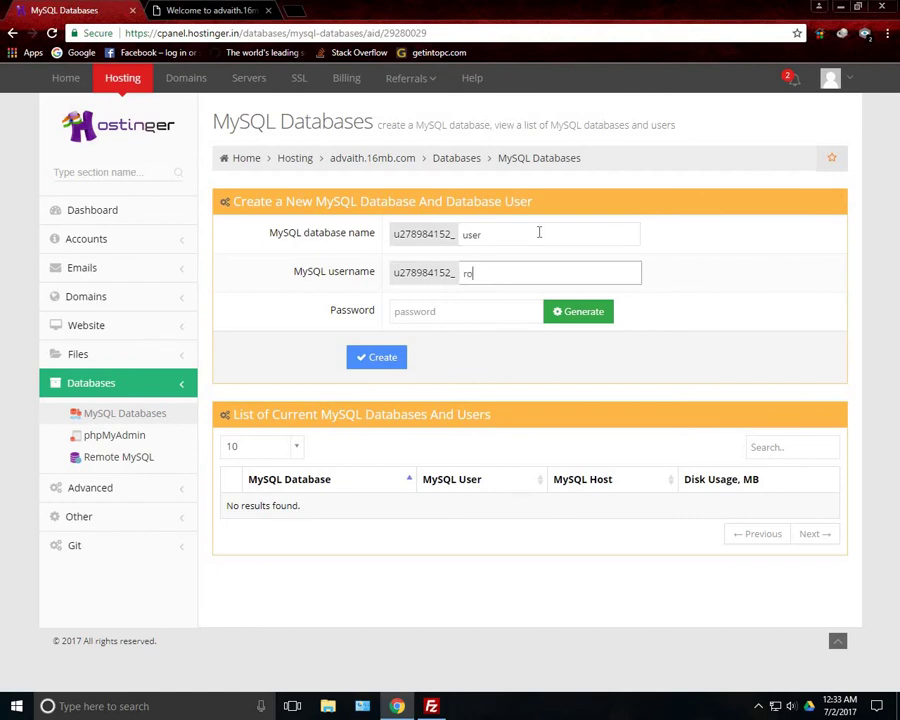
pyautogui.write('root')
pyautogui.press('Tab')
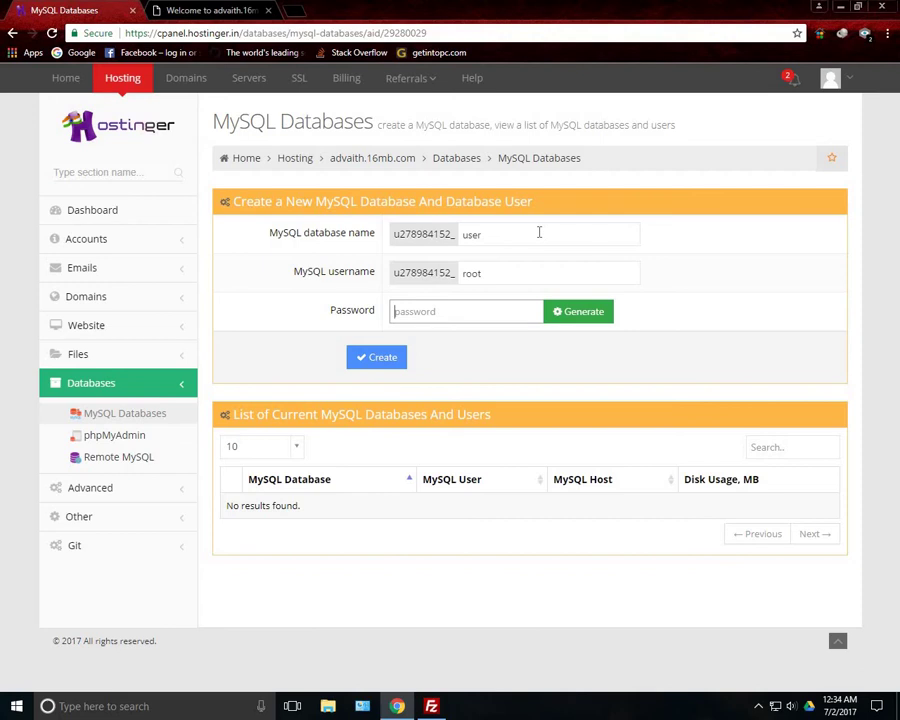
pyautogui.write('a')
pyautogui.press('BackSpace')
pyautogui.press('BackSpace')
pyautogui.press('BackSpace')
pyautogui.press('BackSpace')
pyautogui.press('BackSpace')
pyautogui.press('BackSpace')
pyautogui.press('BackSpace')
pyautogui.press('BackSpace')
pyautogui.press('BackSpace')
pyautogui.write('aa')
pyautogui.press('BackSpace')
pyautogui.press('BackSpace')
pyautogui.press('BackSpace')
pyautogui.press('BackSpace')
pyautogui.press('BackSpace')
pyautogui.write('a')
pyautogui.press('Return')
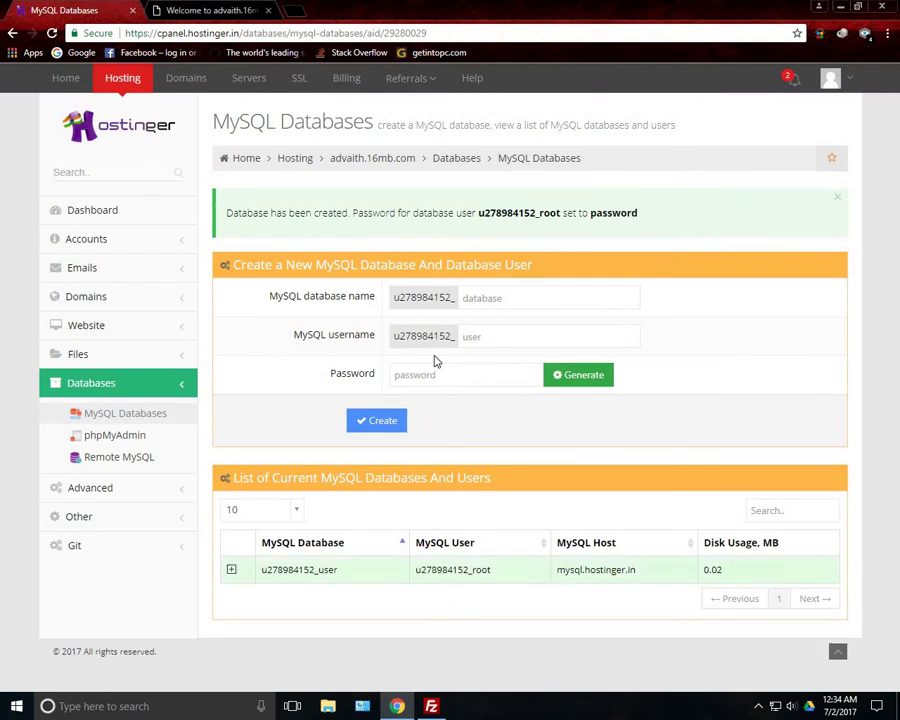
pyautogui.click(386, 575)
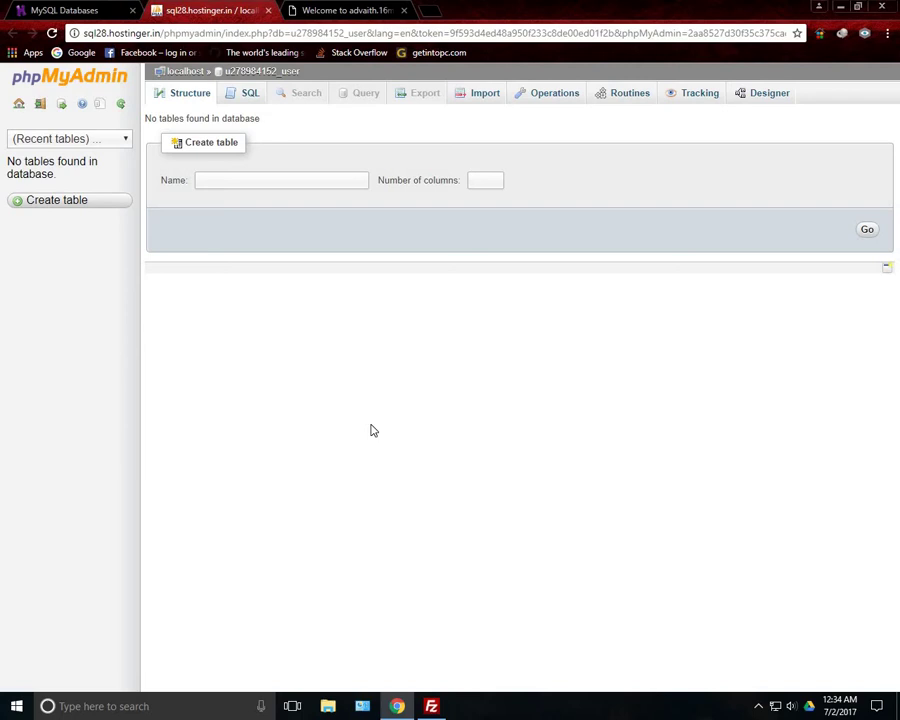
# Switch between the Hostinger database tab and phpMyAdmin, ending on the empty new database
pyautogui.click(22, 9)
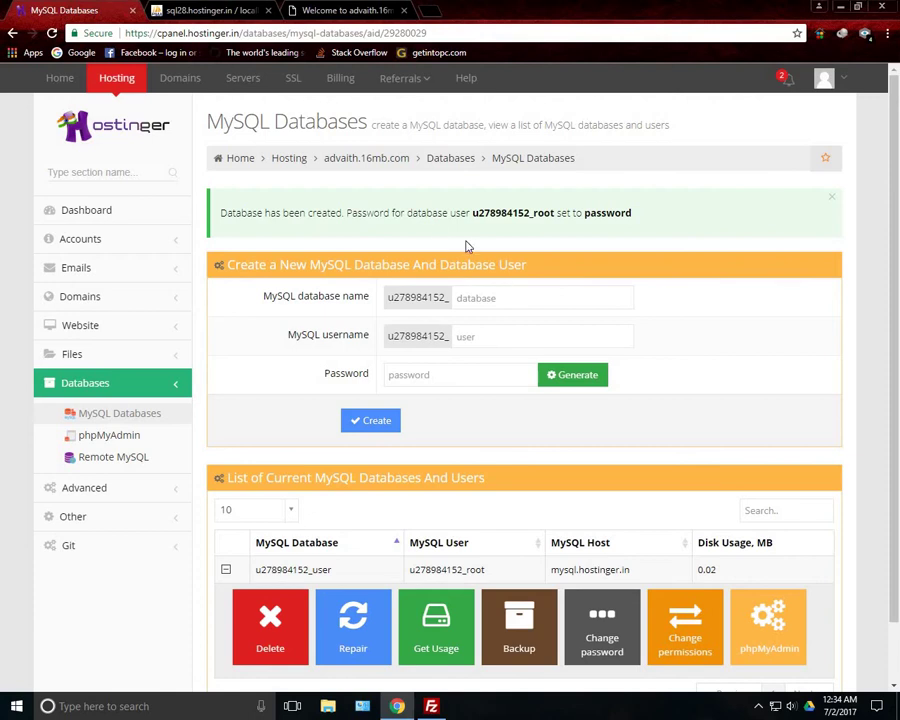
pyautogui.click(258, 9)
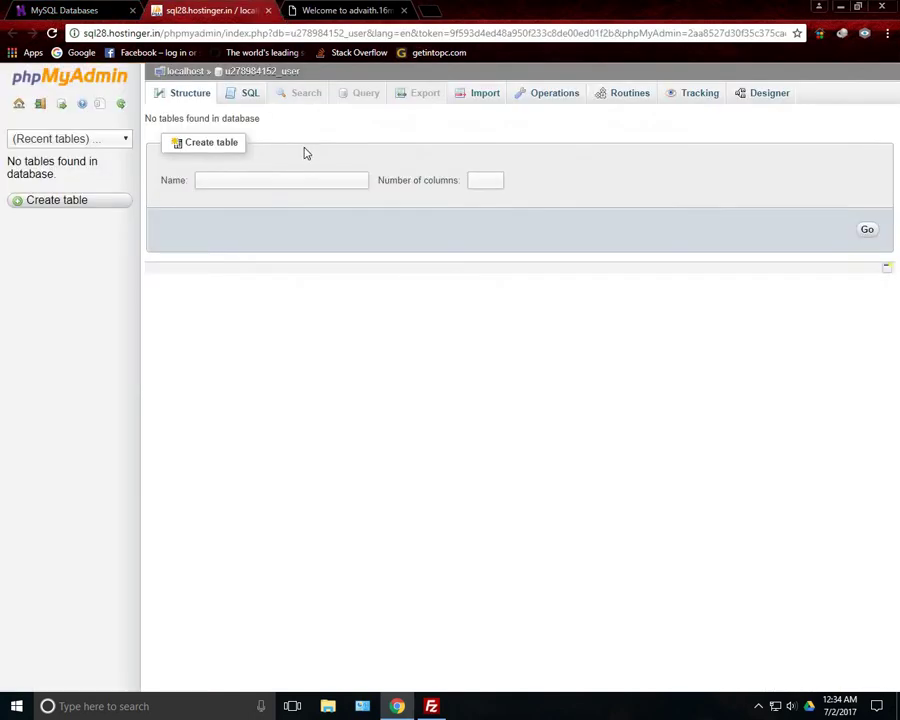
pyautogui.click(64, 9)
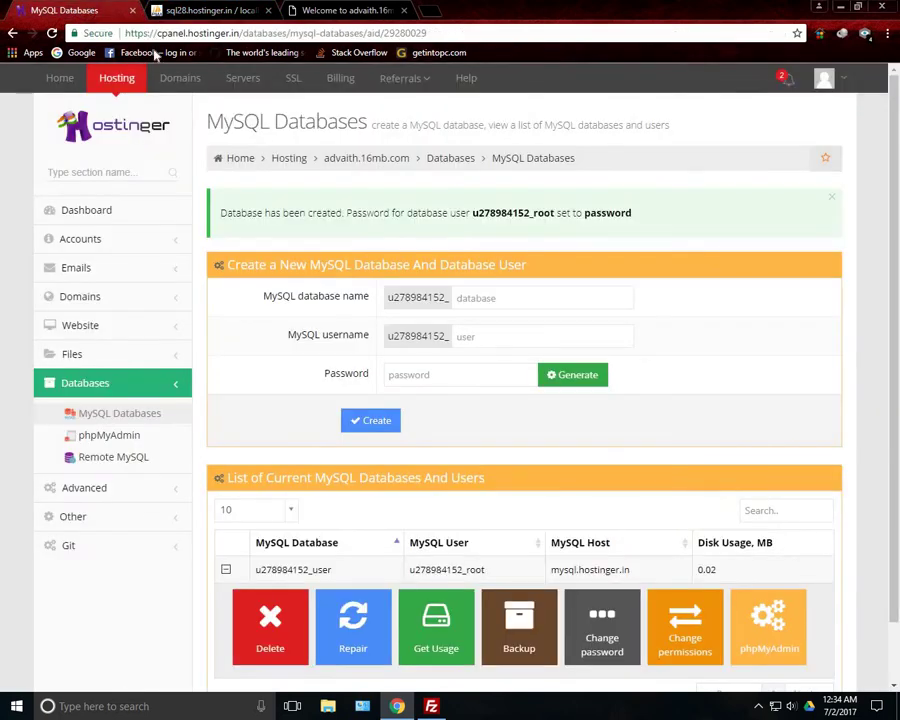
pyautogui.hotkey('ctrl', 'Tab')
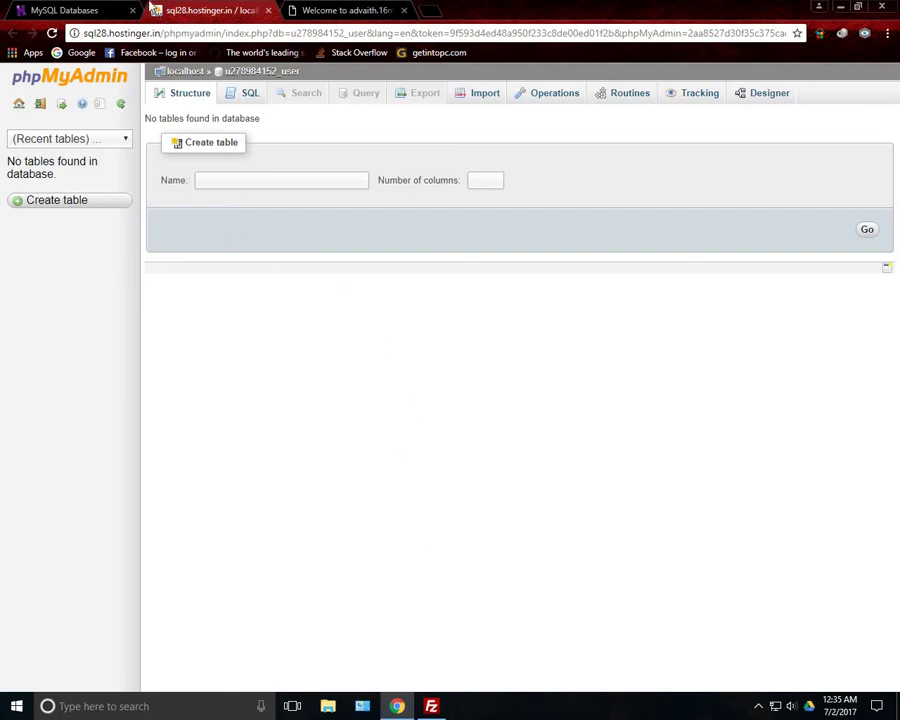
# Bring FileZilla forward and select the server's root folder
pyautogui.click(72, 8)
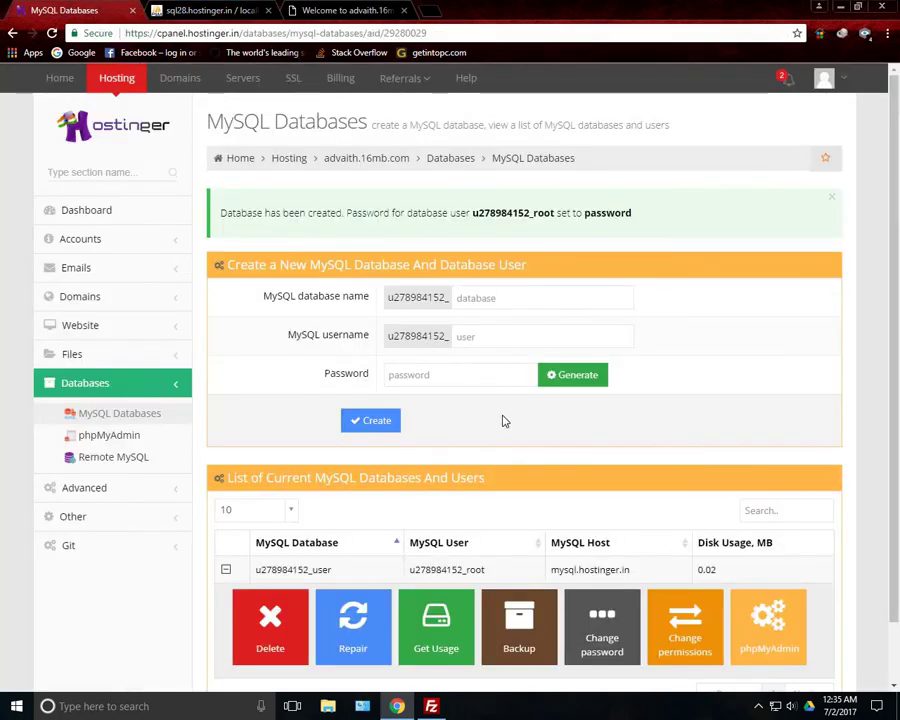
pyautogui.click(431, 706)
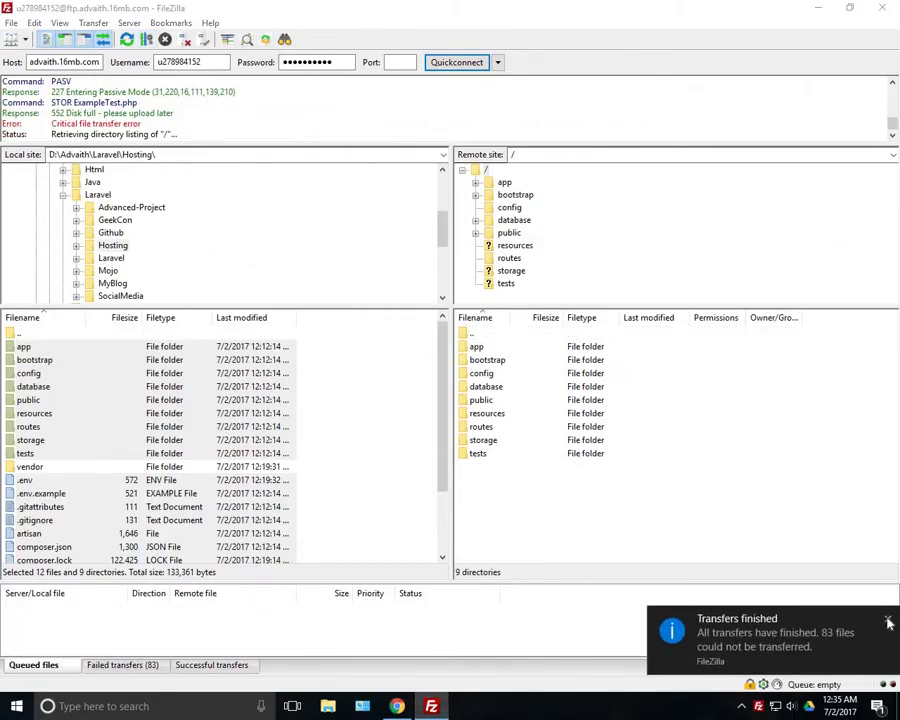
pyautogui.click(482, 170)
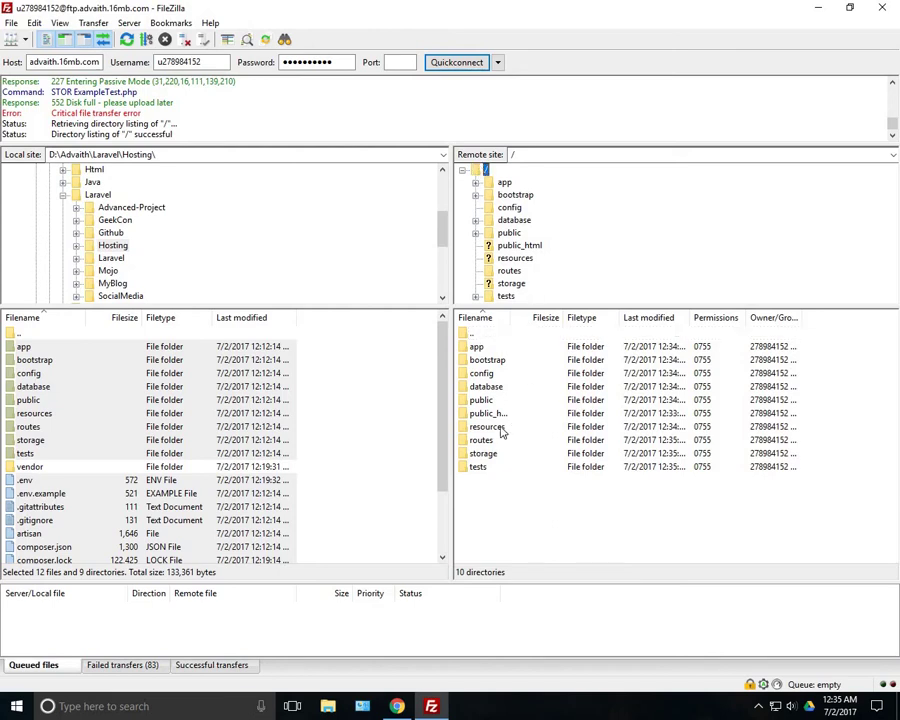
pyautogui.scroll(-2, 185, 515)
pyautogui.click(333, 441)
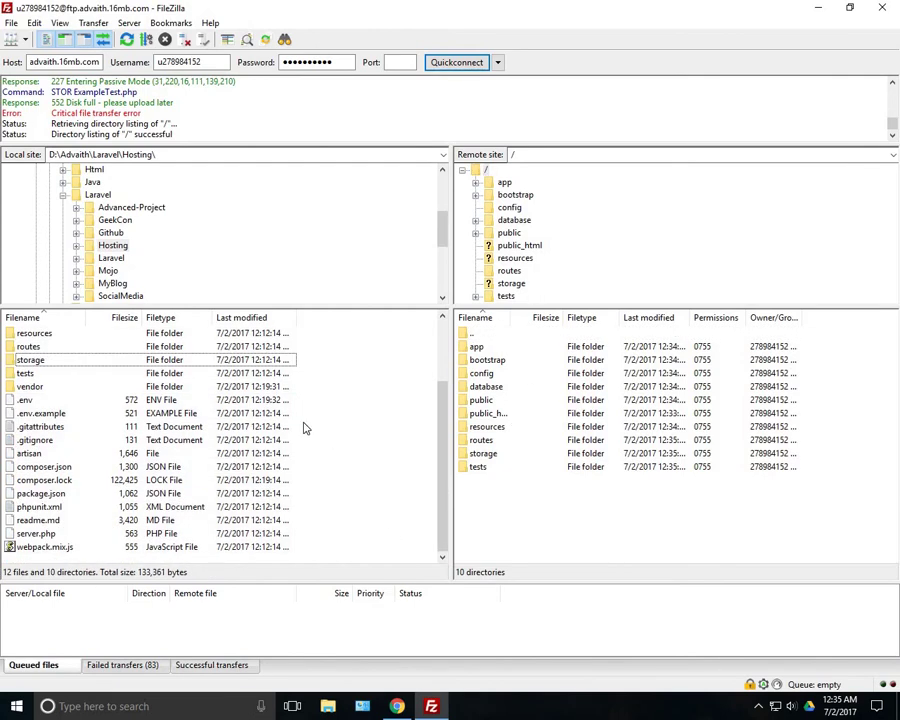
# Reset and requeue all failed transfers, then process the upload queue
pyautogui.click(150, 664)
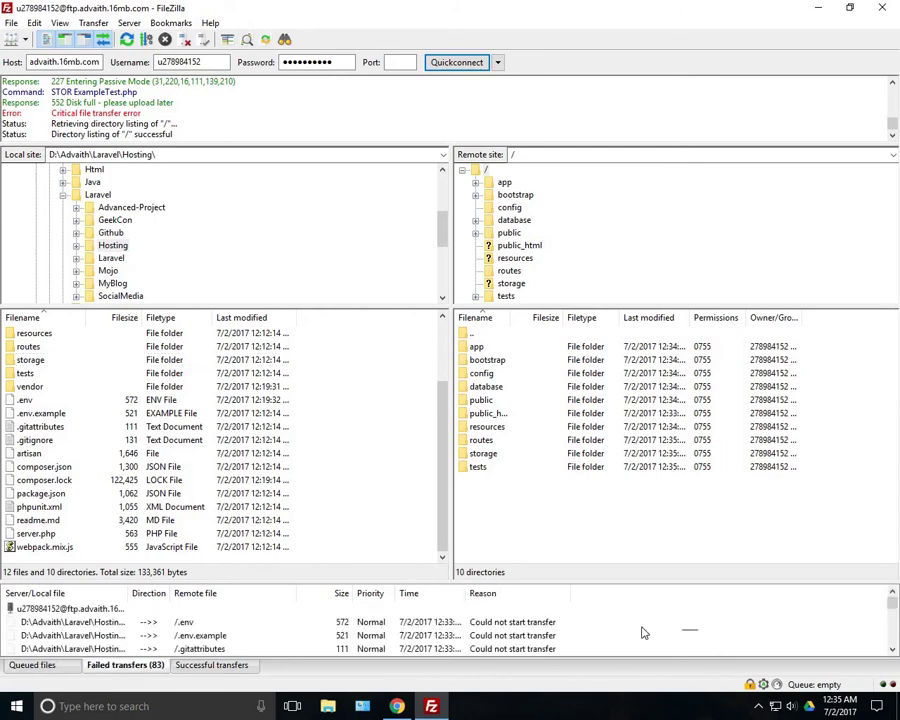
pyautogui.hotkey('ctrl', 'a')
pyautogui.scroll(-10, 595, 628)
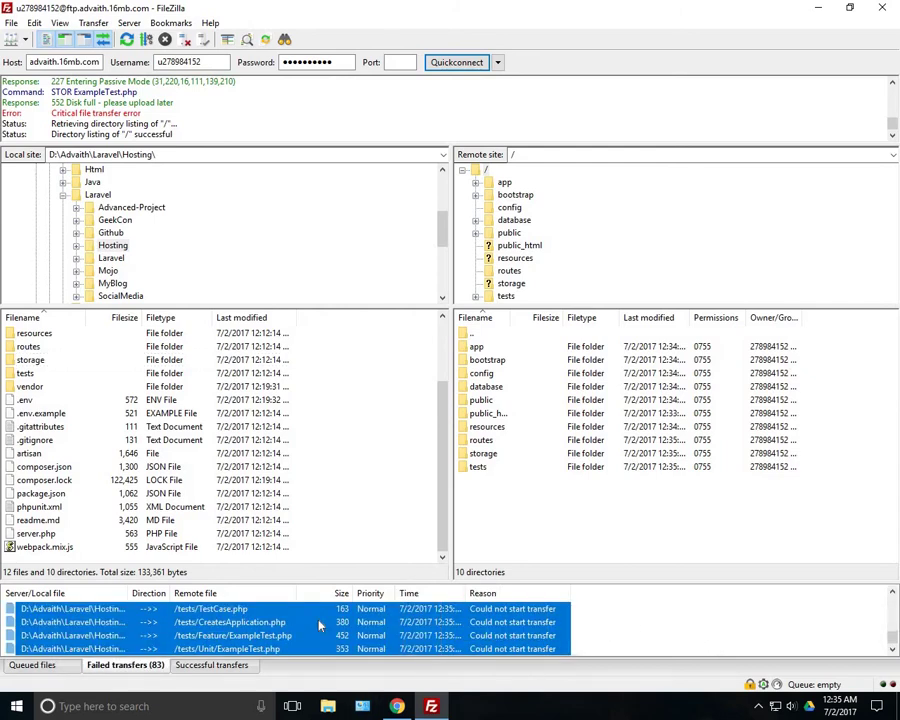
pyautogui.rightClick(318, 620)
pyautogui.click(389, 559)
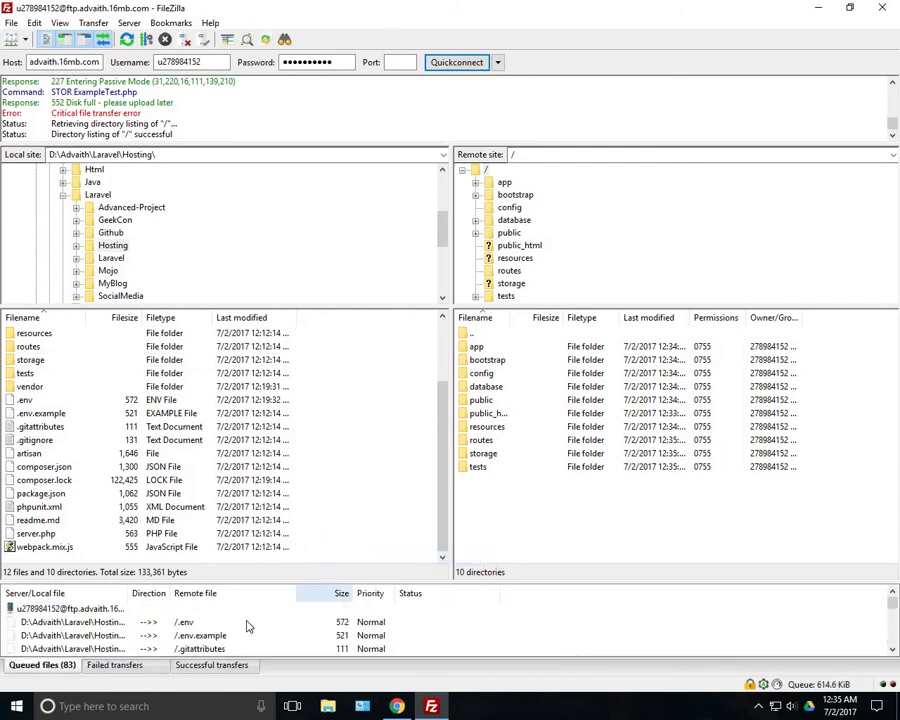
pyautogui.rightClick(553, 615)
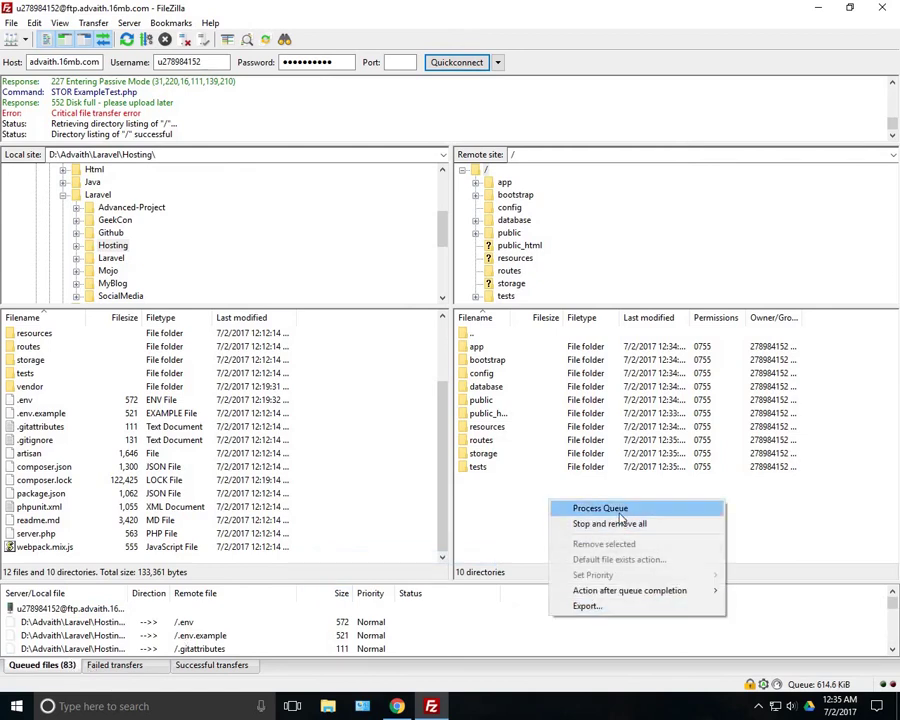
pyautogui.click(580, 508)
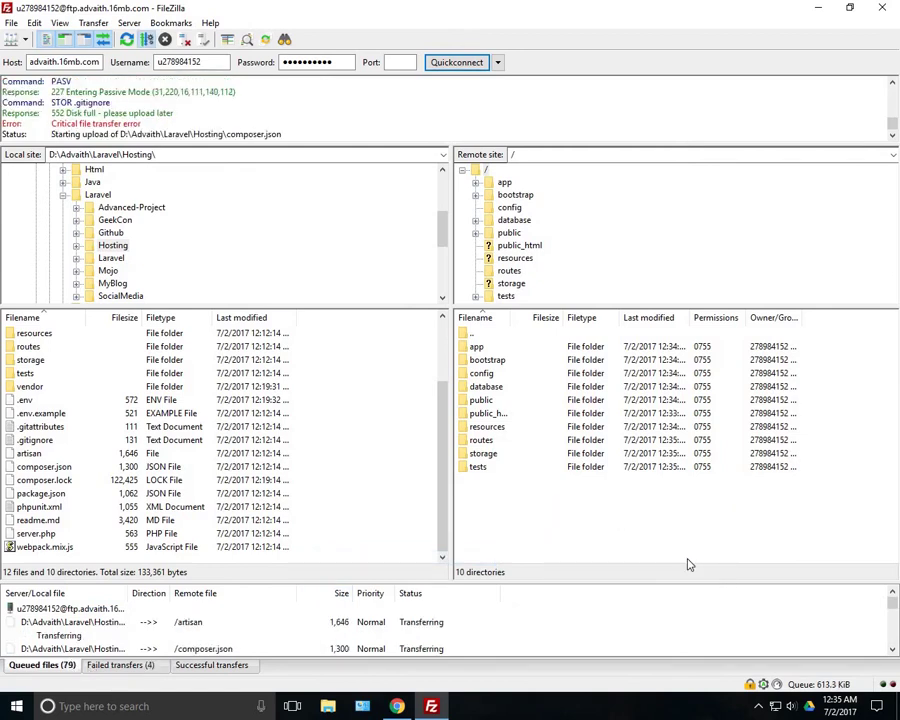
pyautogui.click(112, 666)
# Let the queue finish, selecting the failed rows and enlarging the message log slightly
pyautogui.moveTo(603, 620); pyautogui.dragTo(538, 663)
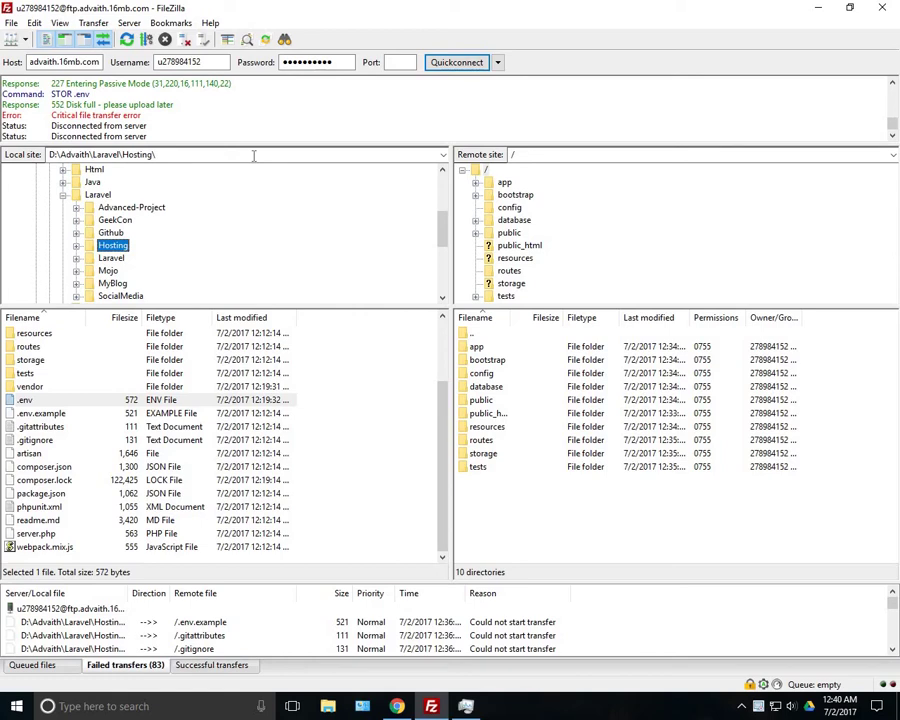
pyautogui.moveTo(258, 146); pyautogui.dragTo(261, 156)
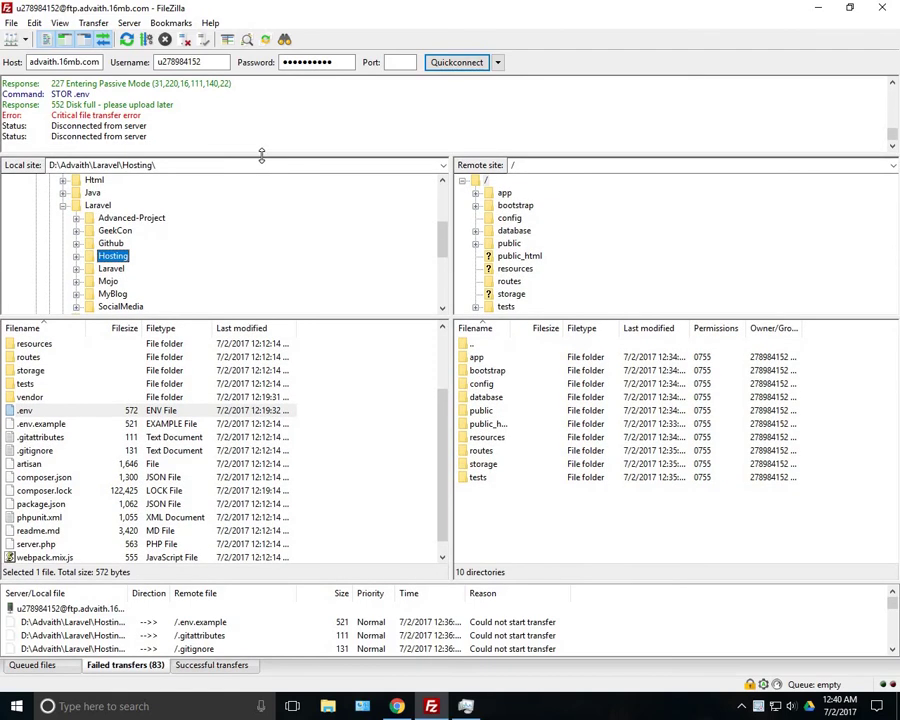
# Bring up the Hostinger dashboard showing 0.02 / 2000 MB disk and 1/2 databases
pyautogui.click(398, 707)
pyautogui.scroll(2, 216, 272)
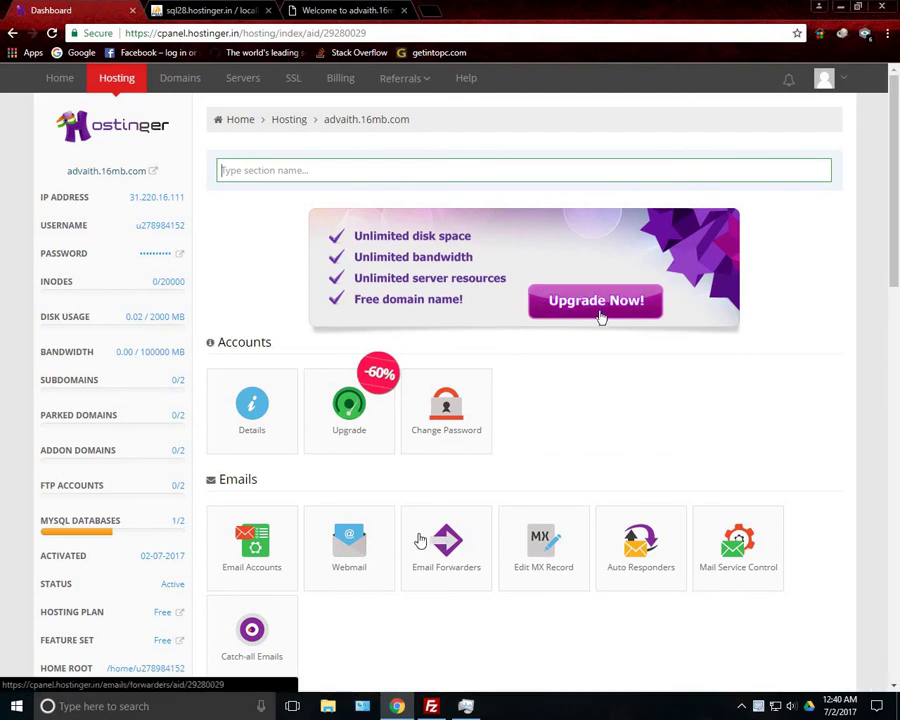
# Close Task Manager and minimise FileZilla to reach the desktop
pyautogui.click(466, 704)
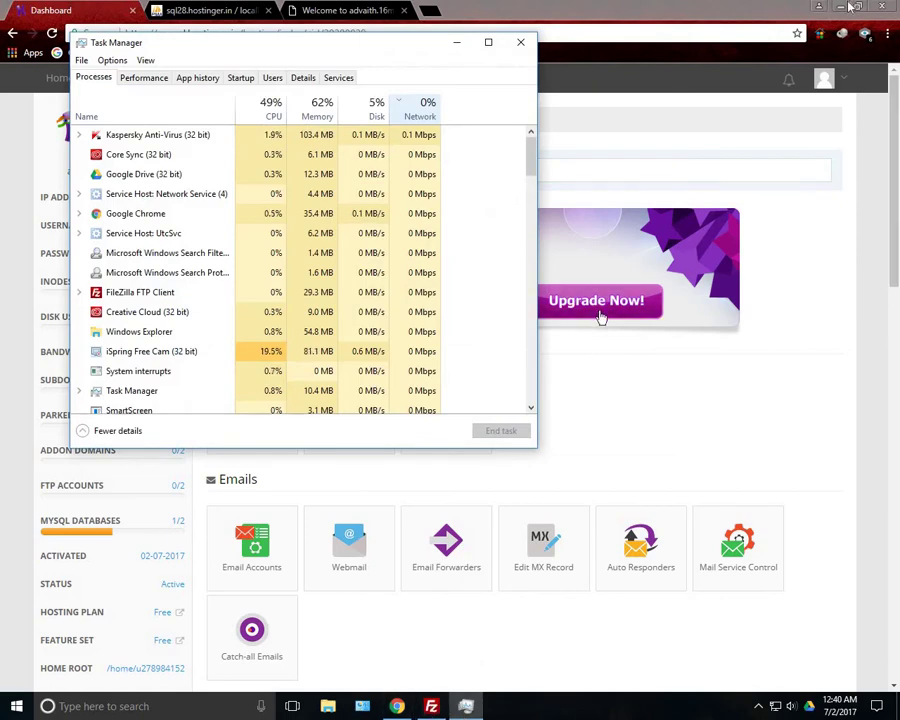
pyautogui.hotkey('alt', 'Tab')
pyautogui.click(519, 43)
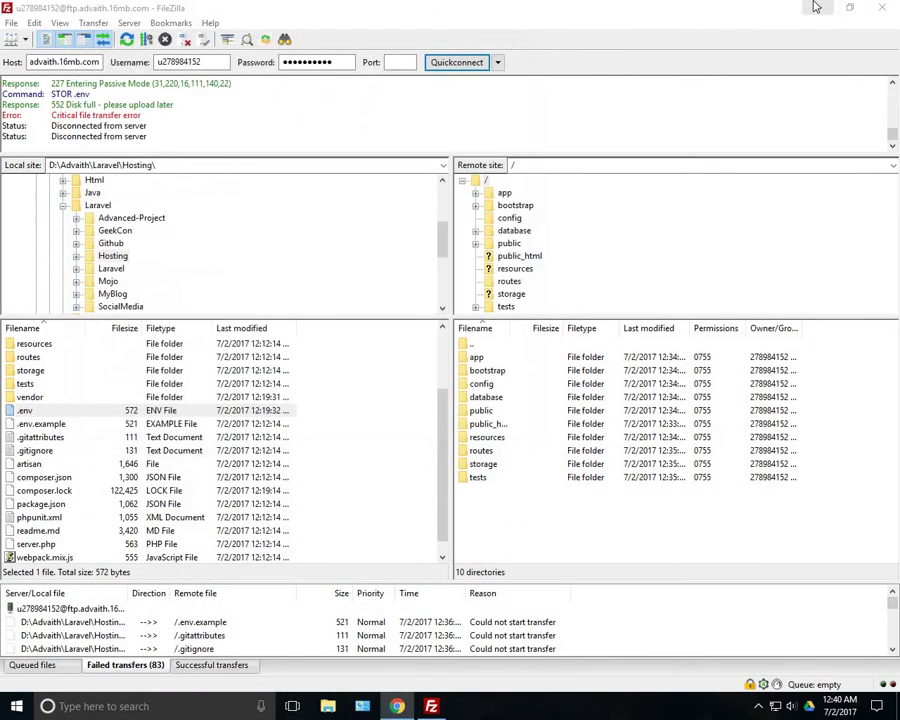
pyautogui.click(815, 7)
# Open File Explorer at D:\Advaith\Laravel\Hosting with large icons
pyautogui.press('super+e')
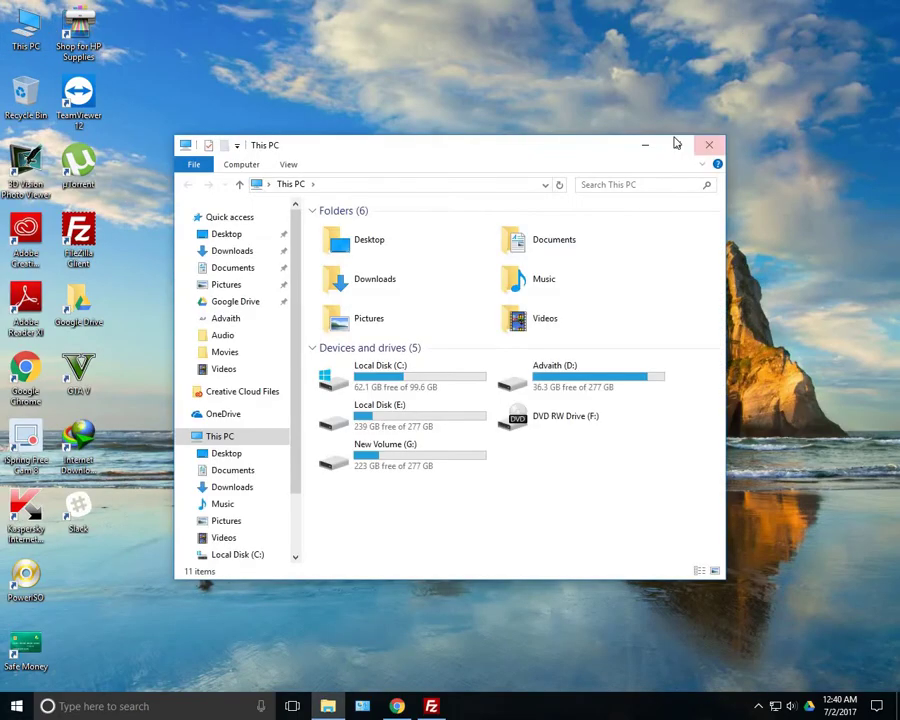
pyautogui.click(676, 144)
pyautogui.doubleClick(390, 205)
pyautogui.doubleClick(195, 114)
pyautogui.doubleClick(605, 110)
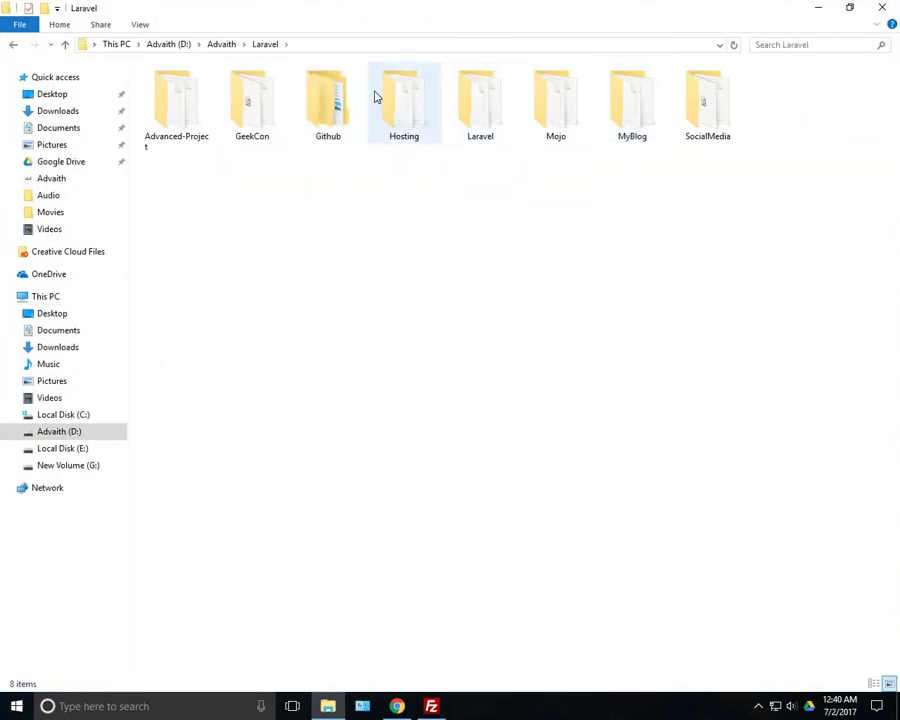
pyautogui.doubleClick(412, 106)
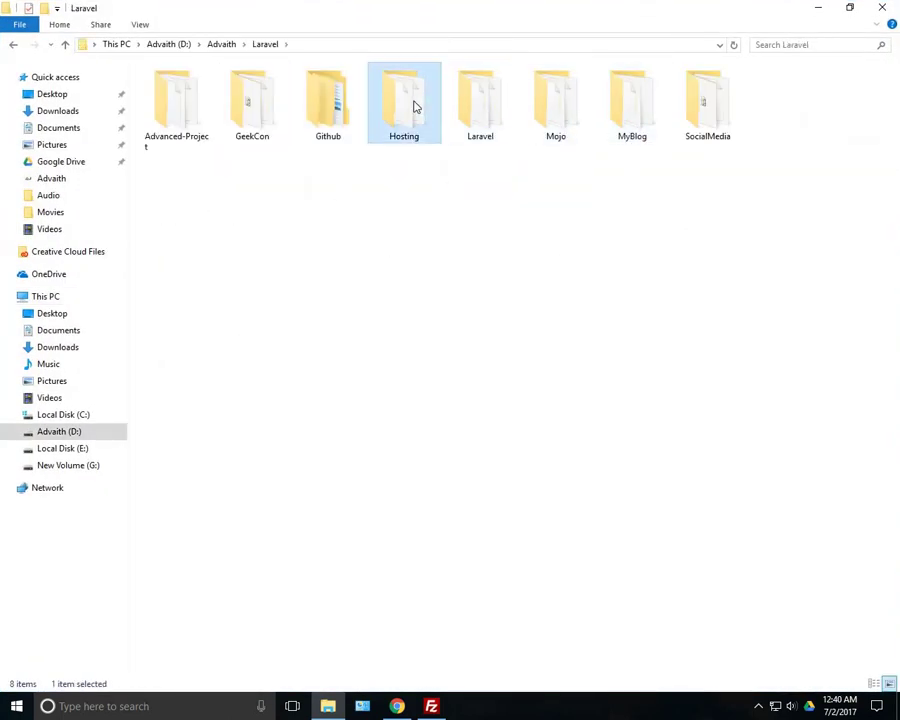
pyautogui.click(889, 683)
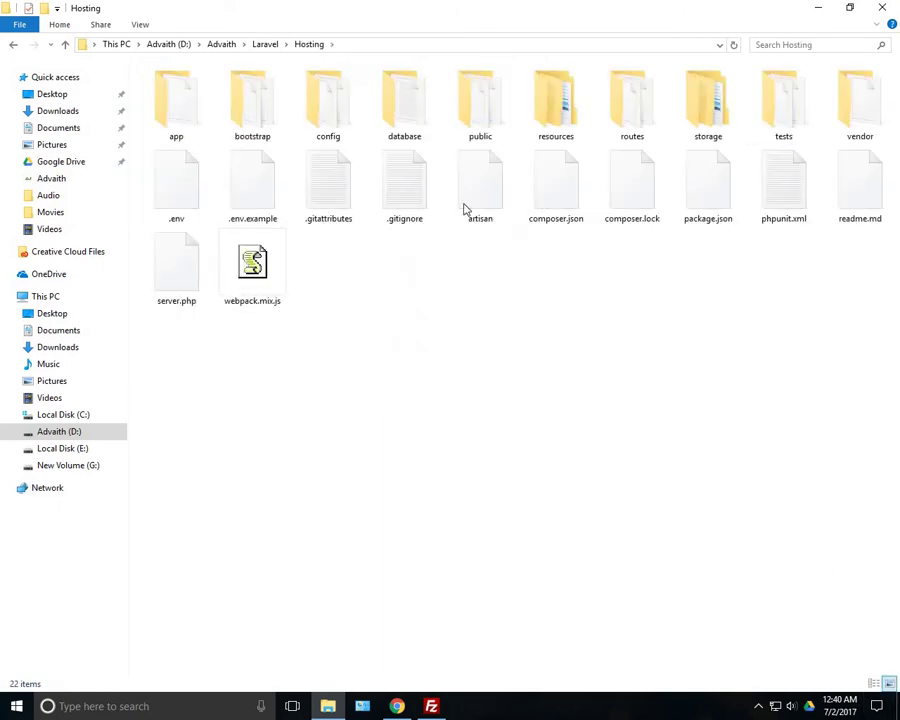
# Open a command prompt in the Hosting folder, run 'atom .', then close the prompt
pyautogui.click(175, 200)
pyautogui.rightClick(180, 178)
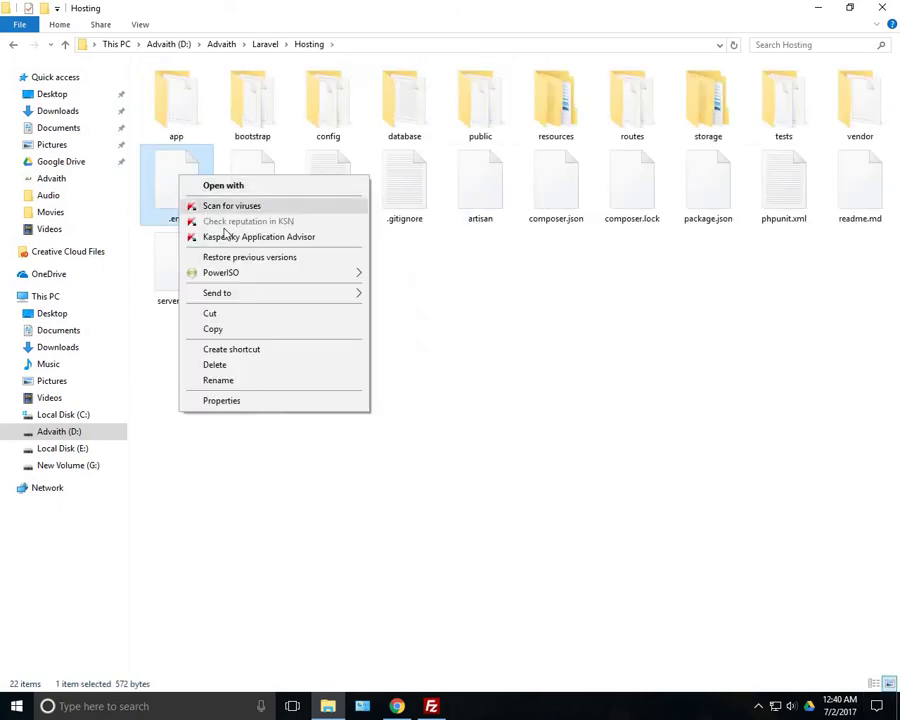
pyautogui.click(577, 215)
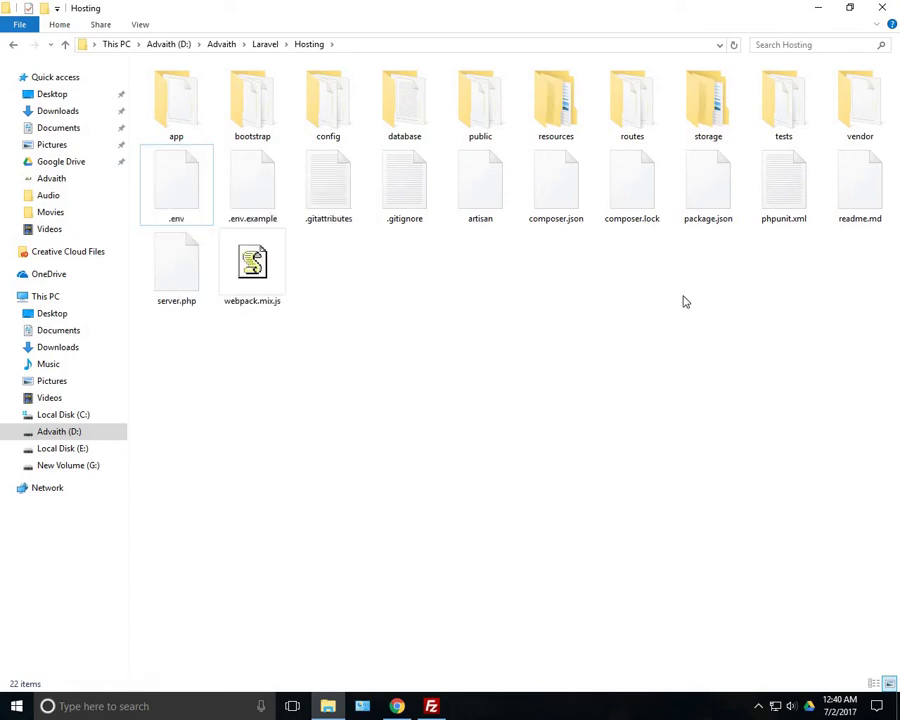
pyautogui.click(19, 24)
pyautogui.click(40, 79)
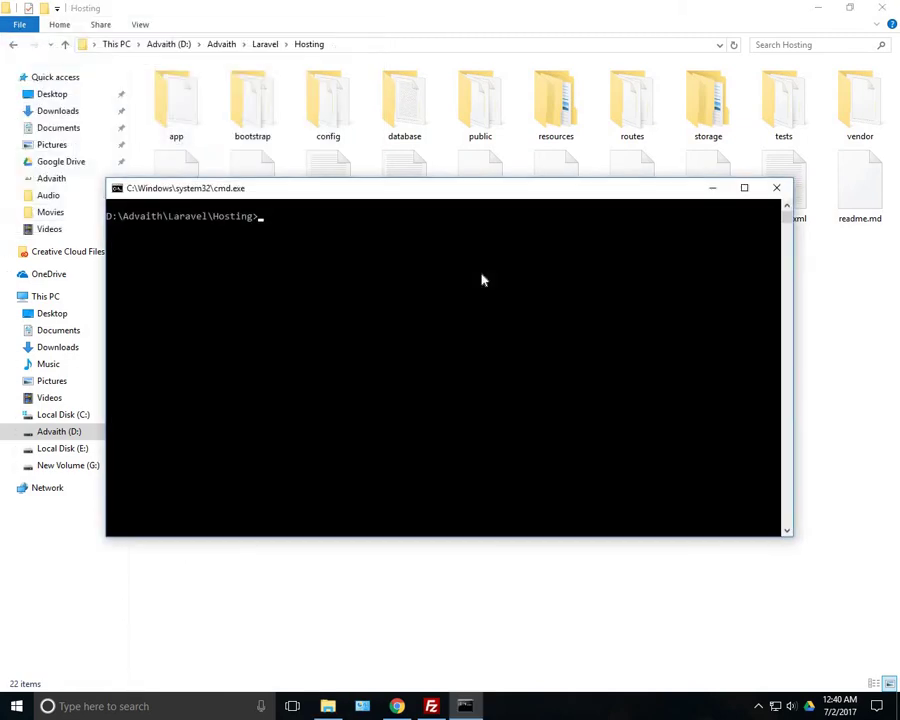
pyautogui.write('atom .')
pyautogui.press('Return')
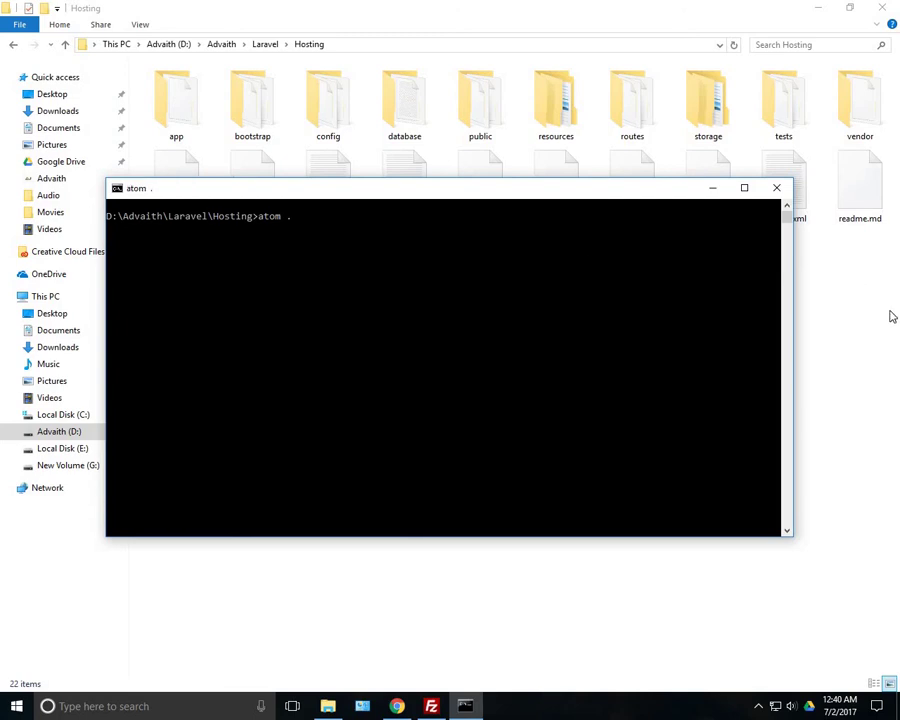
pyautogui.click(777, 190)
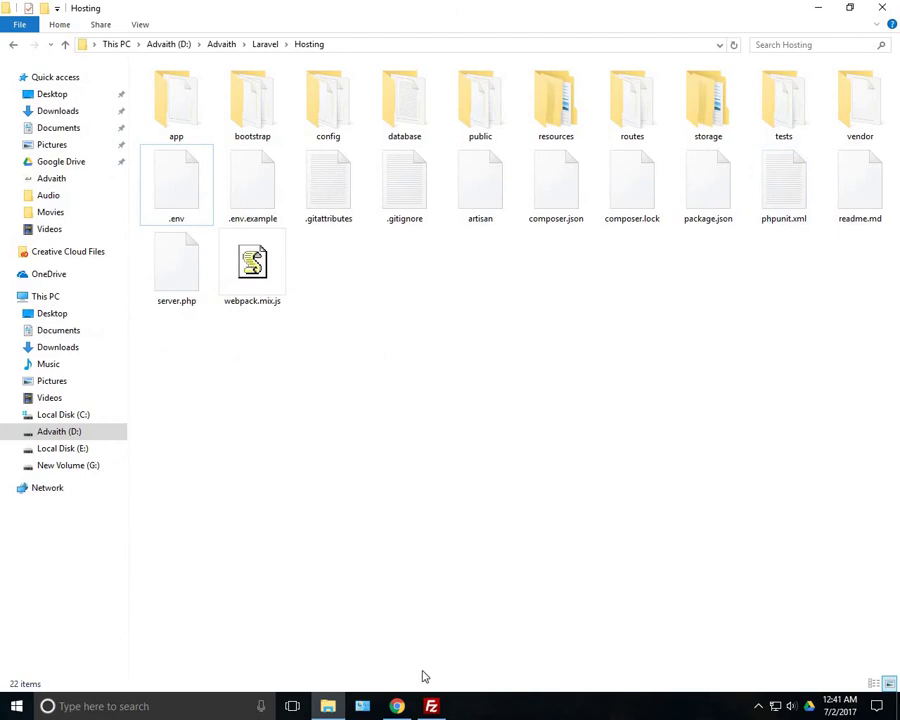
# Bring the Hostinger dashboard to the front while Atom finishes loading the Hosting project
pyautogui.moveTo(397, 706)
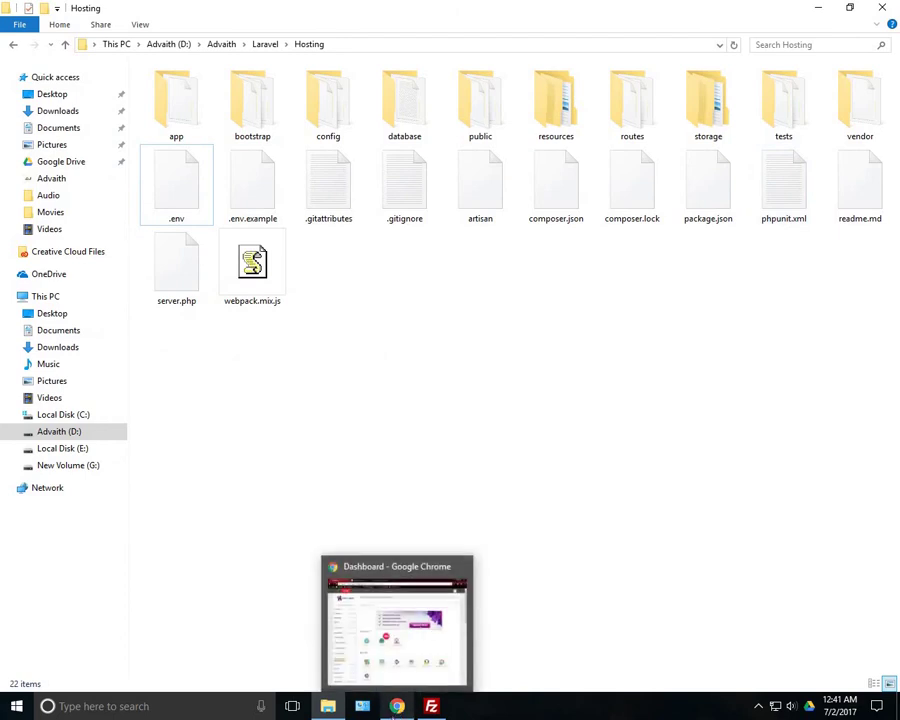
pyautogui.click(432, 680)
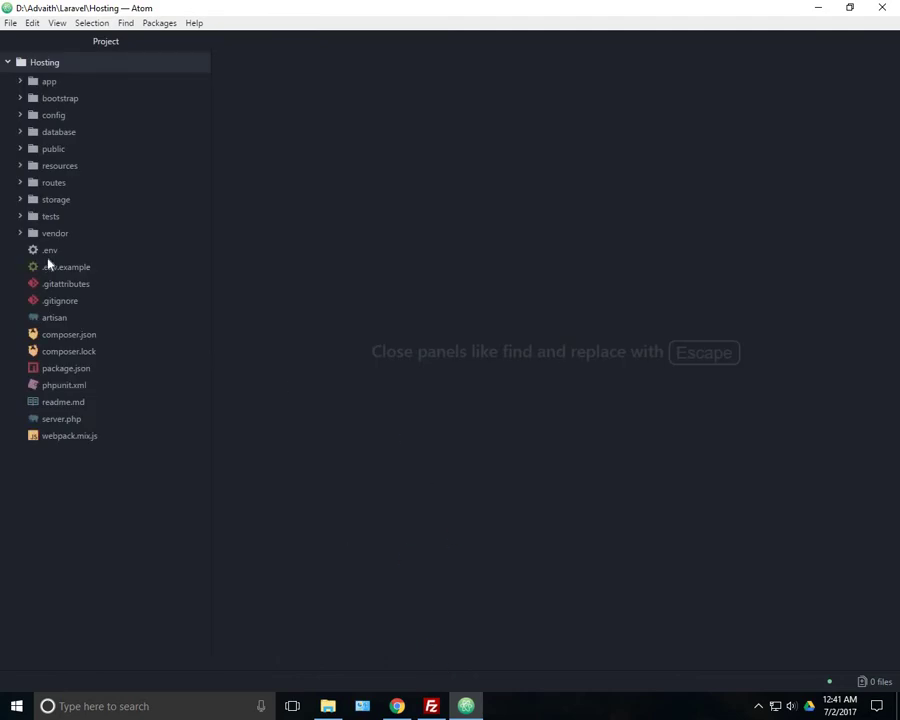
# Check Hostinger's Remote MySQL settings, go back to the database list, then return to .env in Atom
pyautogui.click(397, 706)
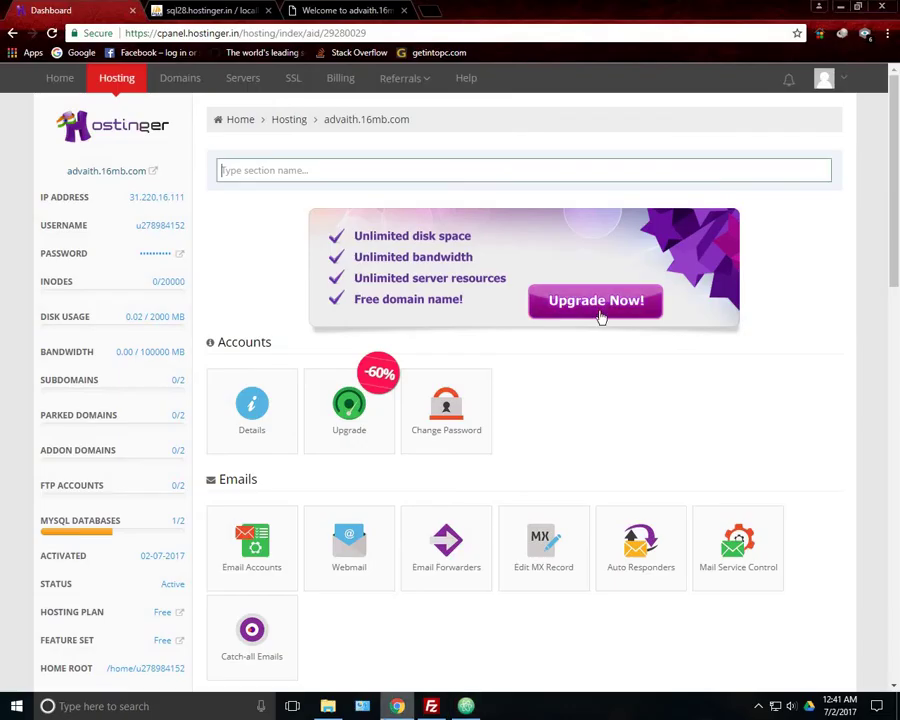
pyautogui.scroll(-5, 127, 401)
pyautogui.scroll(3, 295, 421)
pyautogui.scroll(-7, 410, 442)
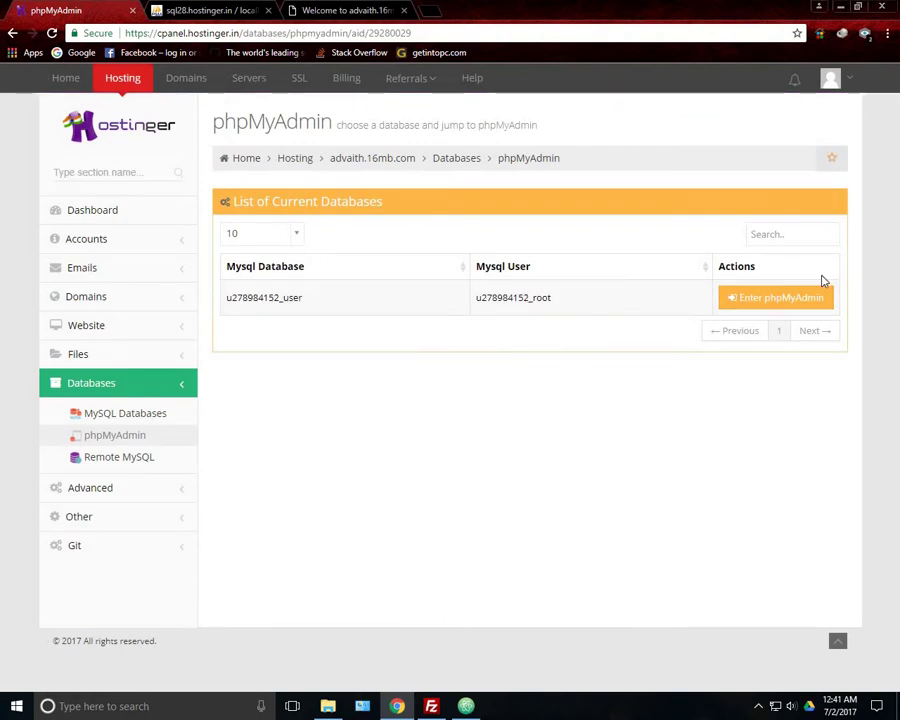
pyautogui.click(121, 457)
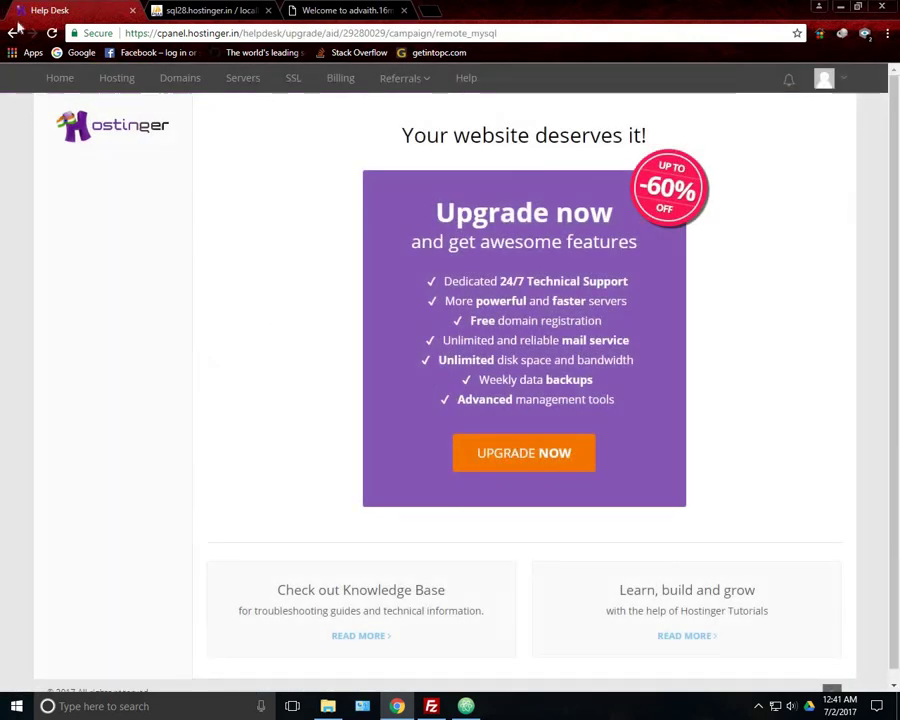
pyautogui.click(15, 31)
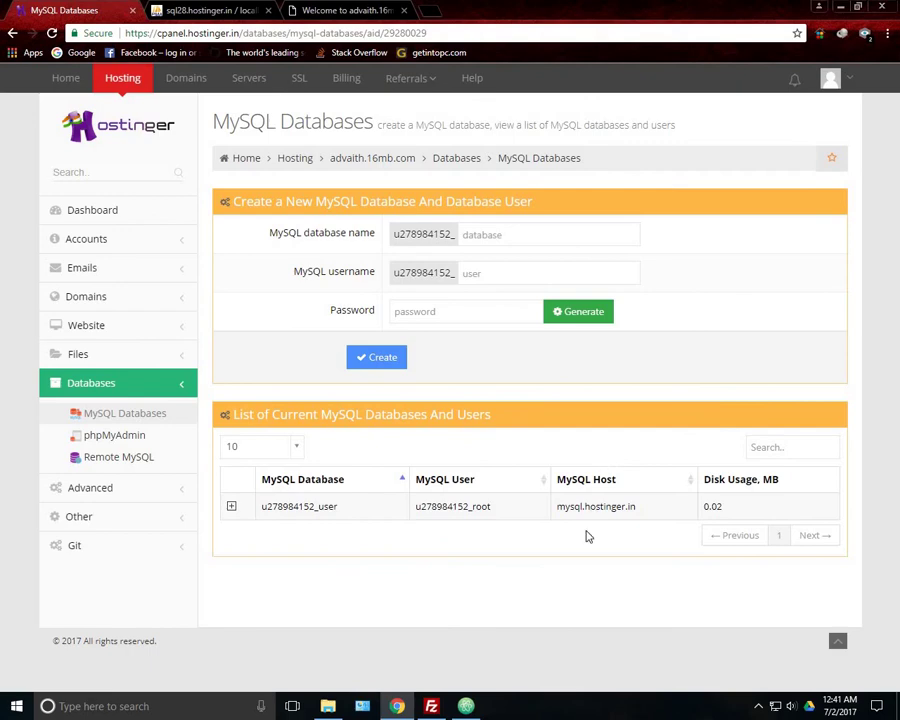
pyautogui.click(466, 706)
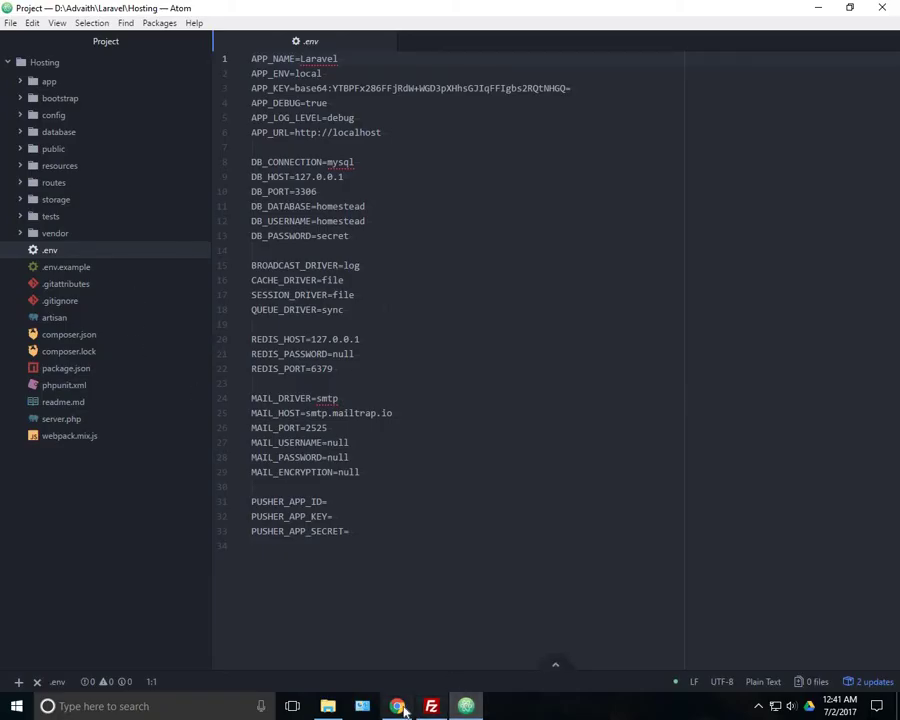
# Copy the Hostinger database name and paste it over homestead in DB_DATABASE
pyautogui.click(397, 704)
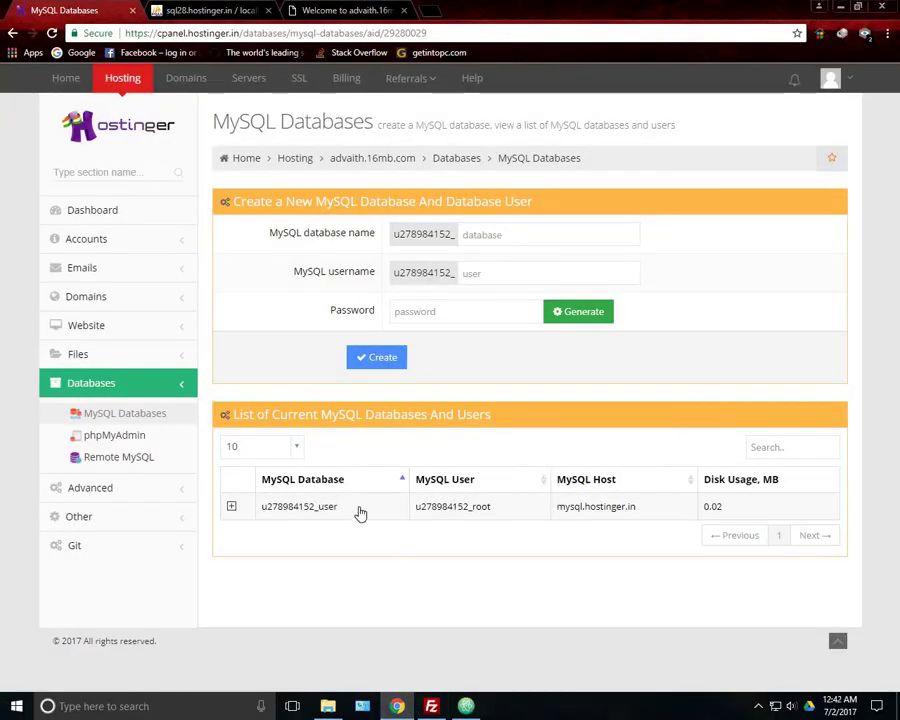
pyautogui.moveTo(350, 508); pyautogui.dragTo(262, 510)
pyautogui.hotkey('ctrl', 'c')
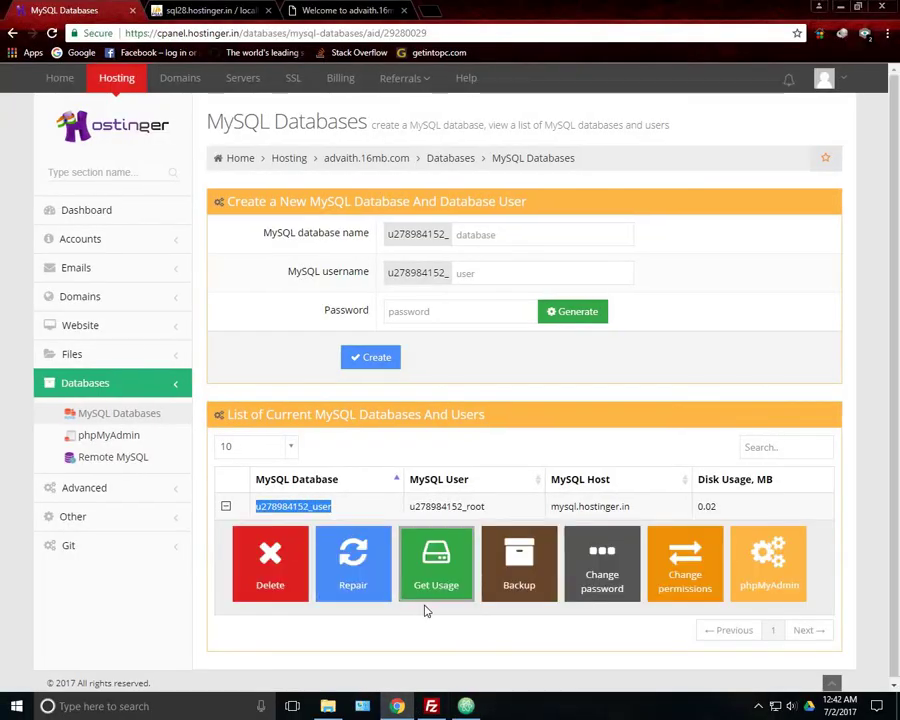
pyautogui.click(466, 706)
pyautogui.doubleClick(340, 206)
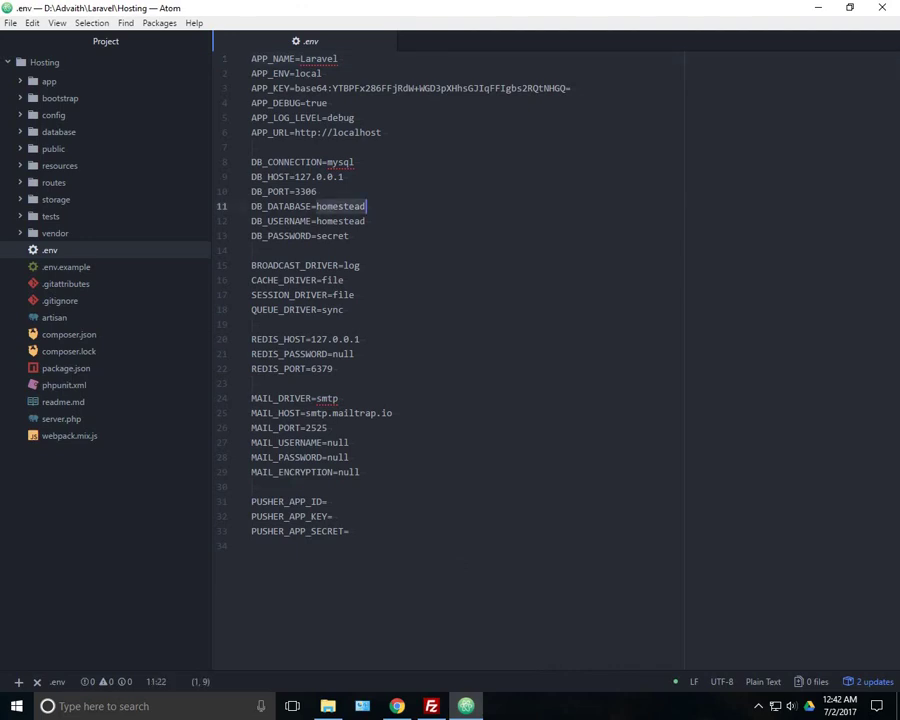
pyautogui.hotkey('ctrl', 'v')
# Copy the MySQL user name from Hostinger and paste it over homestead in DB_USERNAME
pyautogui.click(397, 706)
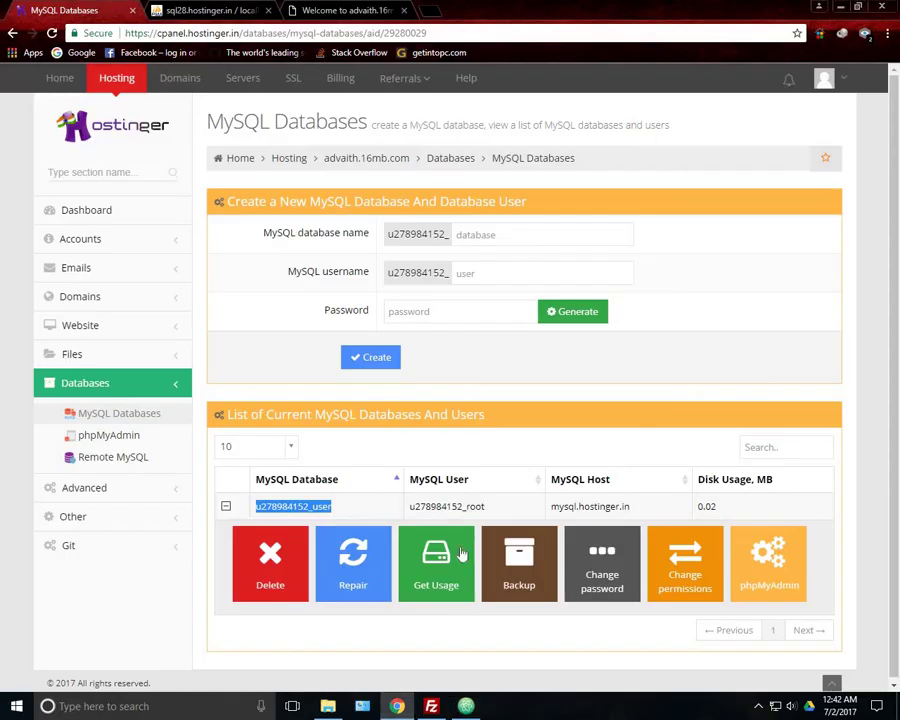
pyautogui.moveTo(491, 511); pyautogui.dragTo(412, 510)
pyautogui.hotkey('ctrl', 'c')
pyautogui.click(466, 706)
pyautogui.doubleClick(335, 221)
pyautogui.hotkey('ctrl', 'v')
# Replace the secret DB_PASSWORD value with the new password
pyautogui.doubleClick(333, 236)
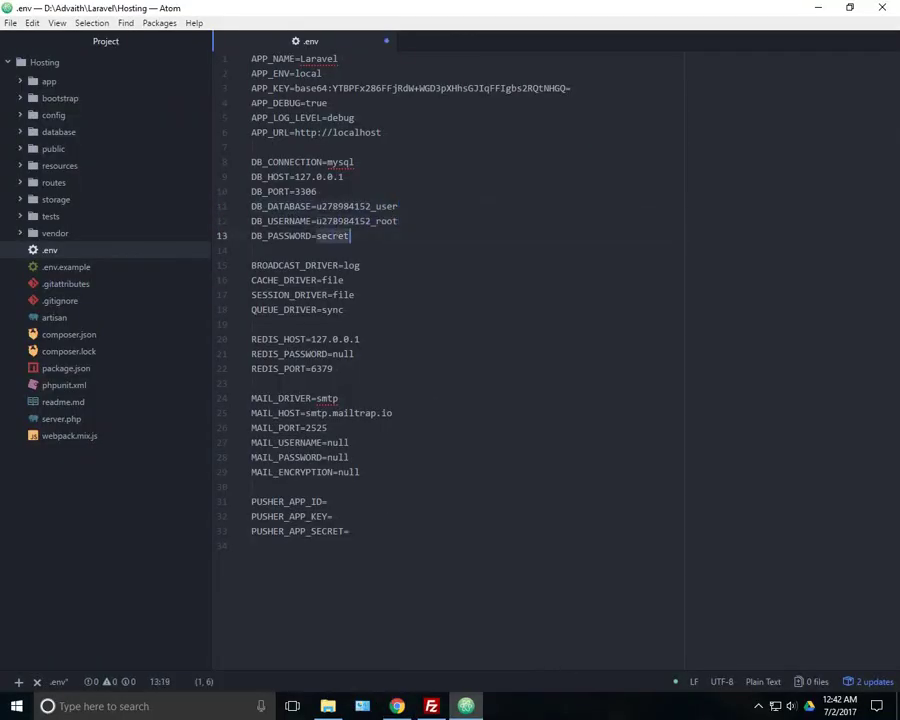
pyautogui.write('password')
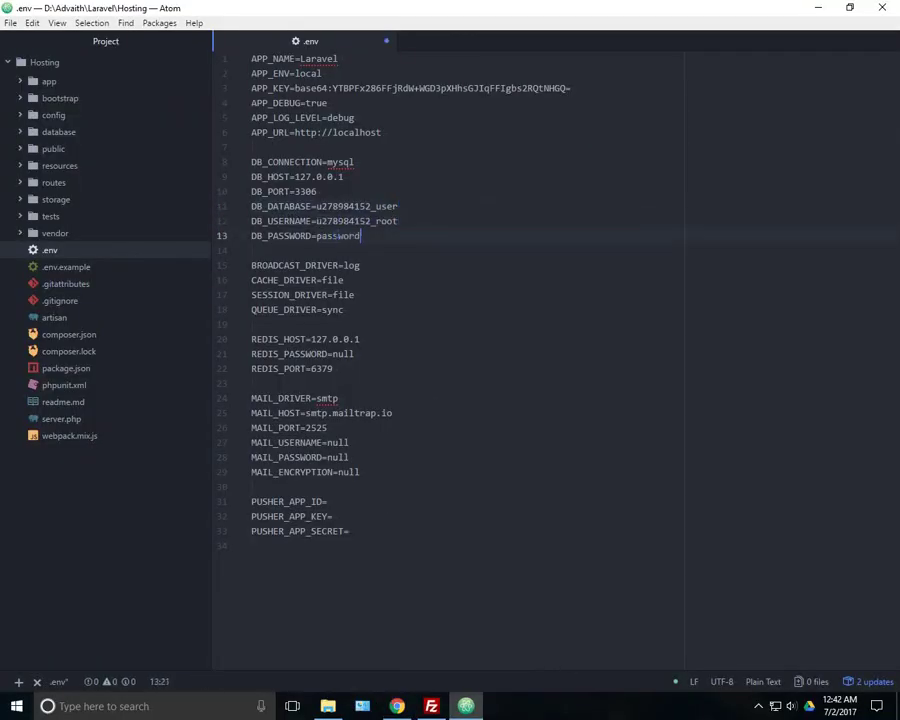
pyautogui.click(252, 250)
# Copy the host mysql.hostinger.in and paste it over 127.0.0.1 in DB_HOST
pyautogui.click(466, 706)
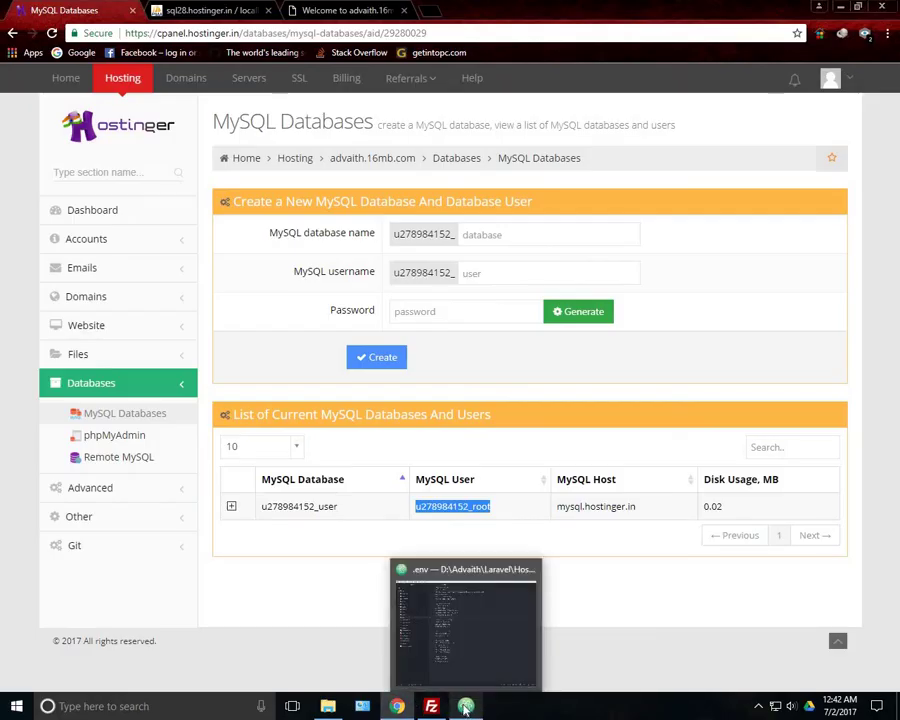
pyautogui.moveTo(636, 507); pyautogui.dragTo(563, 512)
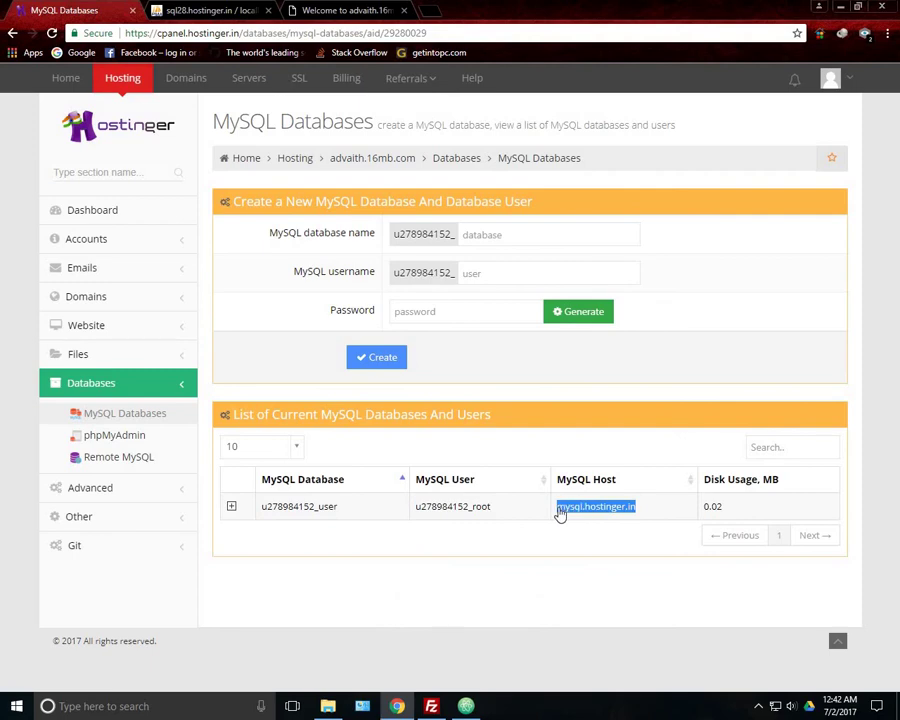
pyautogui.click(466, 706)
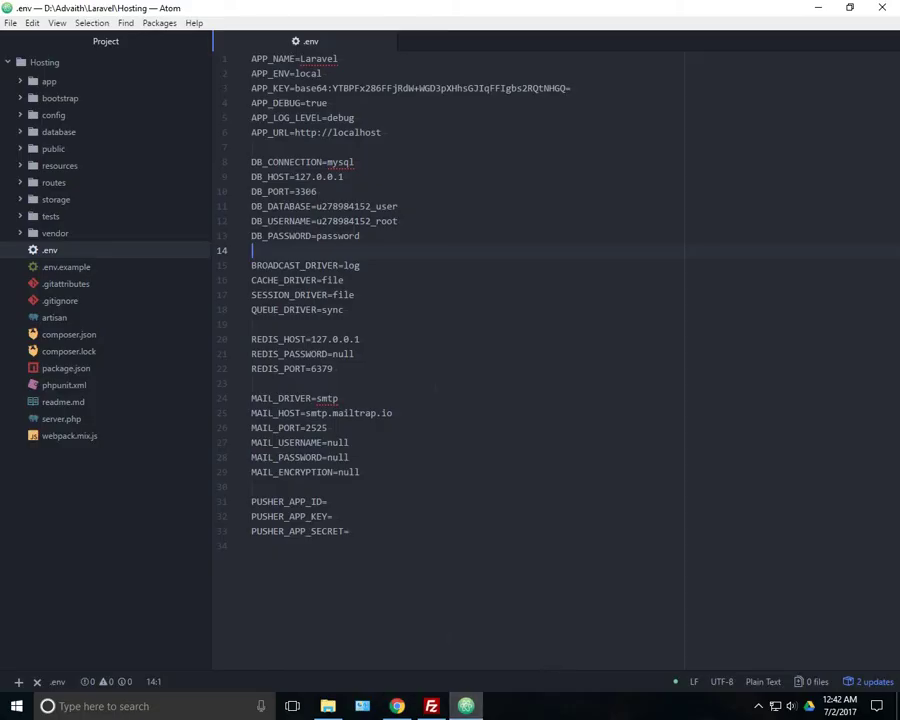
pyautogui.moveTo(344, 176); pyautogui.dragTo(294, 176)
pyautogui.hotkey('ctrl', 'v')
# Highlight and review the updated database settings on lines 8–13
pyautogui.click(360, 236)
pyautogui.keyDown('shift'); pyautogui.click(251, 162); pyautogui.keyUp('shift')
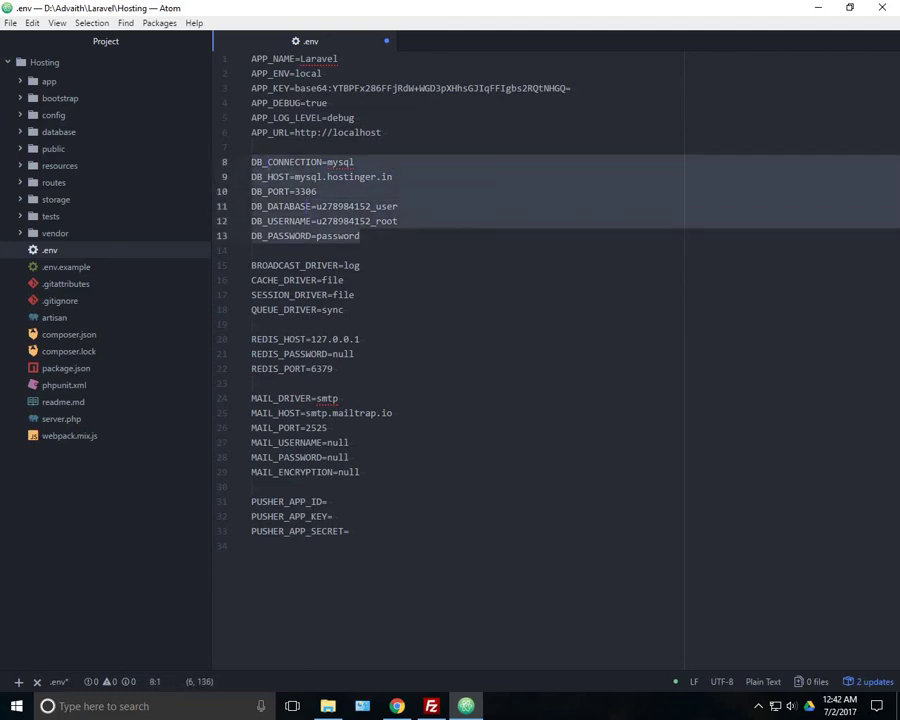
pyautogui.click(327, 176)
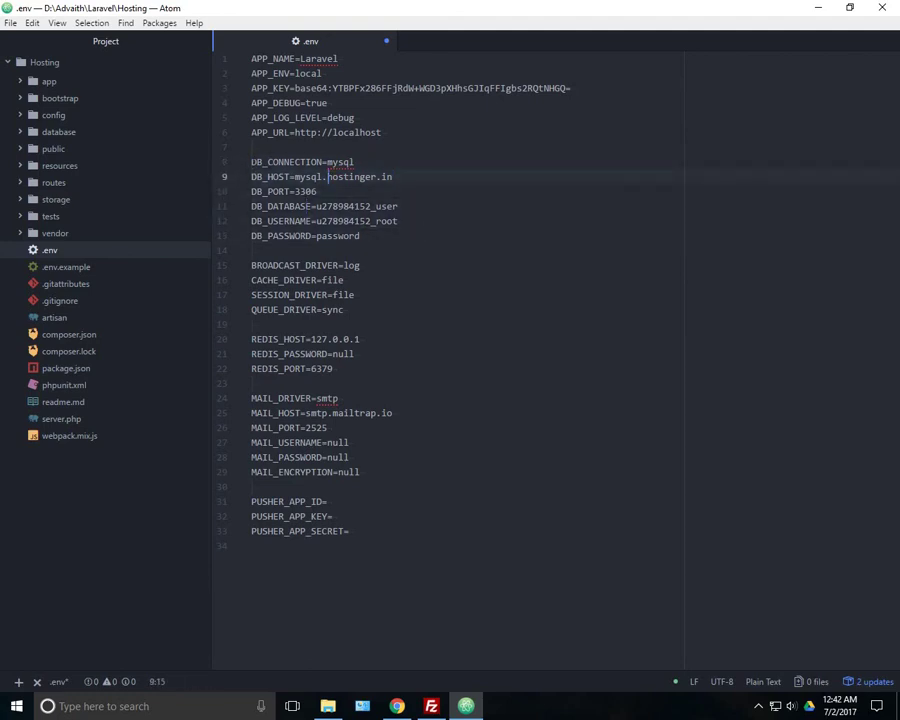
pyautogui.moveTo(252, 162); pyautogui.dragTo(360, 236)
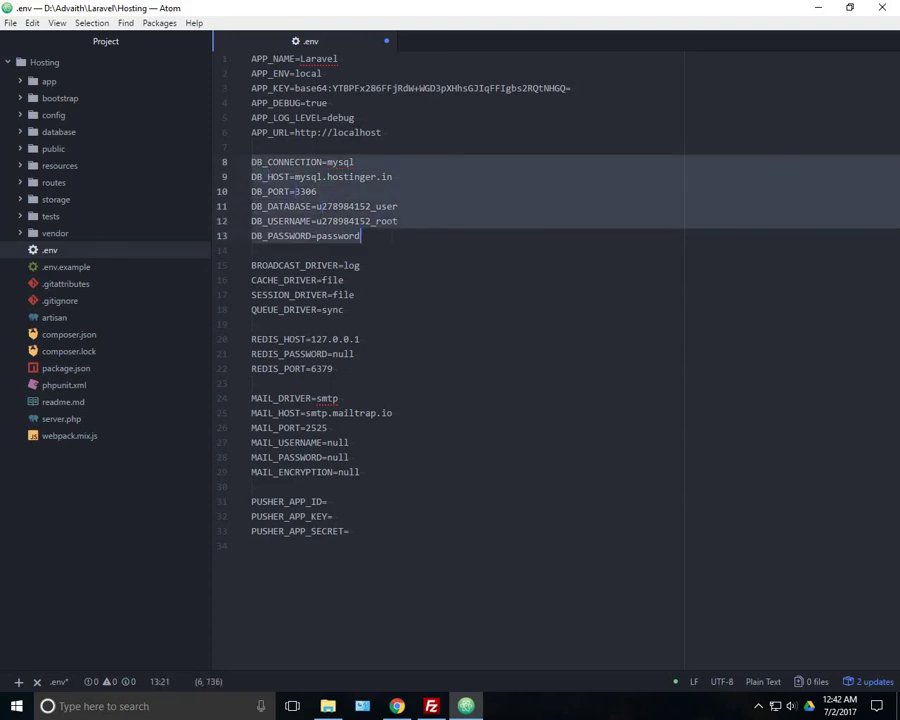
pyautogui.click(402, 237)
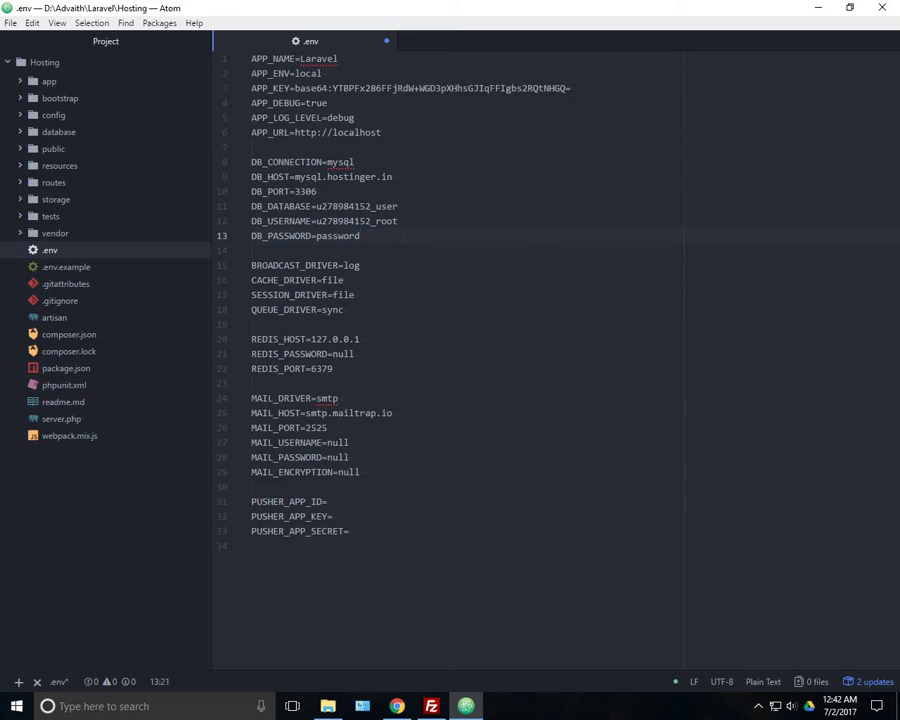
# Save .env and run 'php artisan migrate' in Atom's built-in terminal
pyautogui.hotkey('ctrl', 's')
pyautogui.hotkey('ctrl', '`')
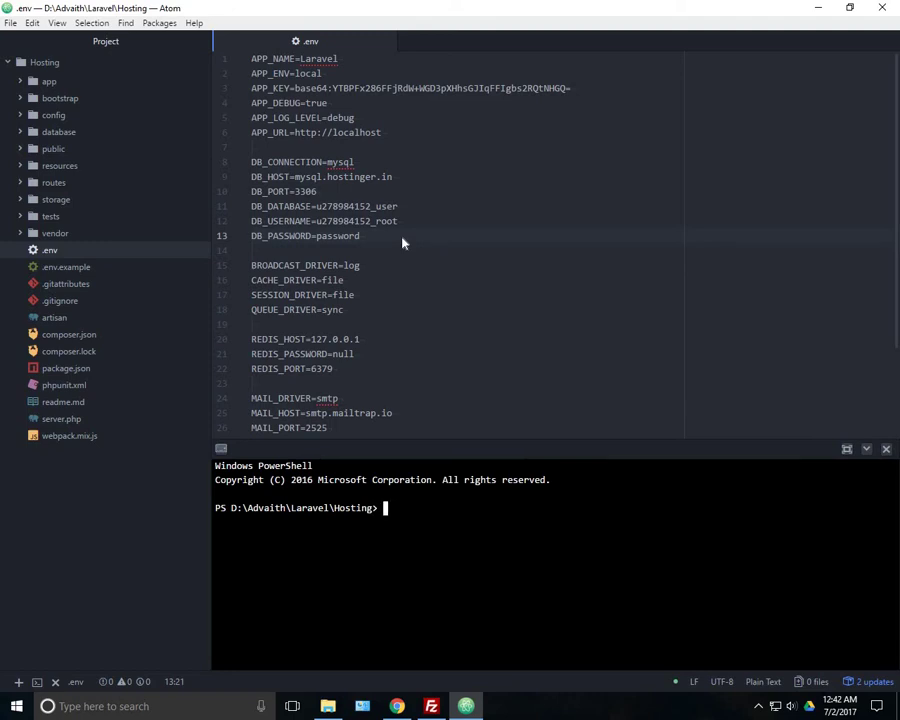
pyautogui.write('php artisan migrate')
pyautogui.press('Return')
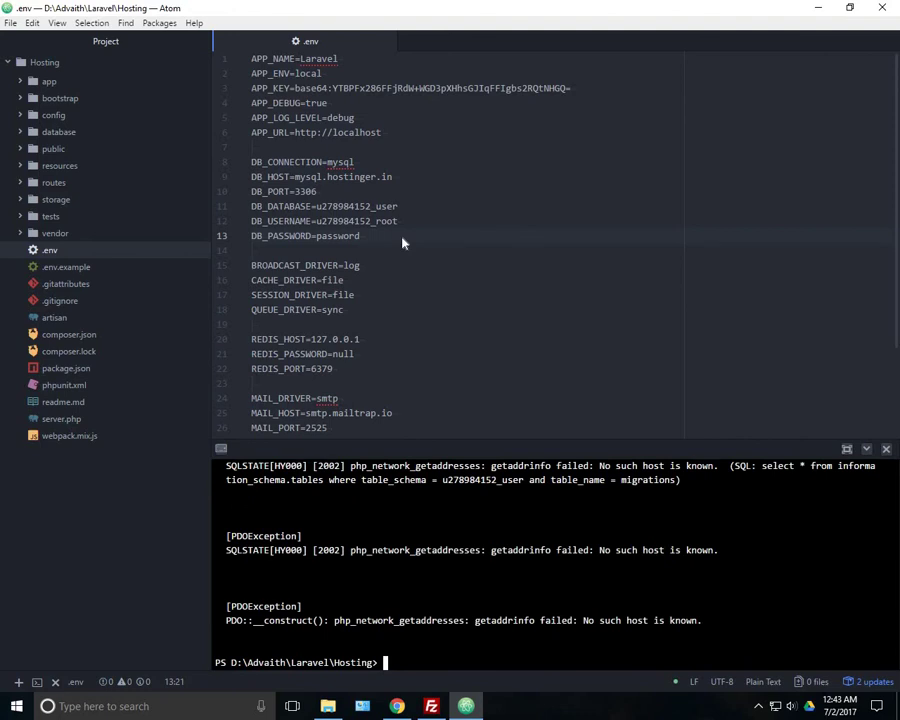
# Inspect the 'No such host is known' migration error, then close the terminal panel
pyautogui.scroll(3, 402, 547)
pyautogui.moveTo(226, 548); pyautogui.dragTo(399, 565)
pyautogui.click(568, 596)
pyautogui.moveTo(529, 565); pyautogui.dragTo(637, 566)
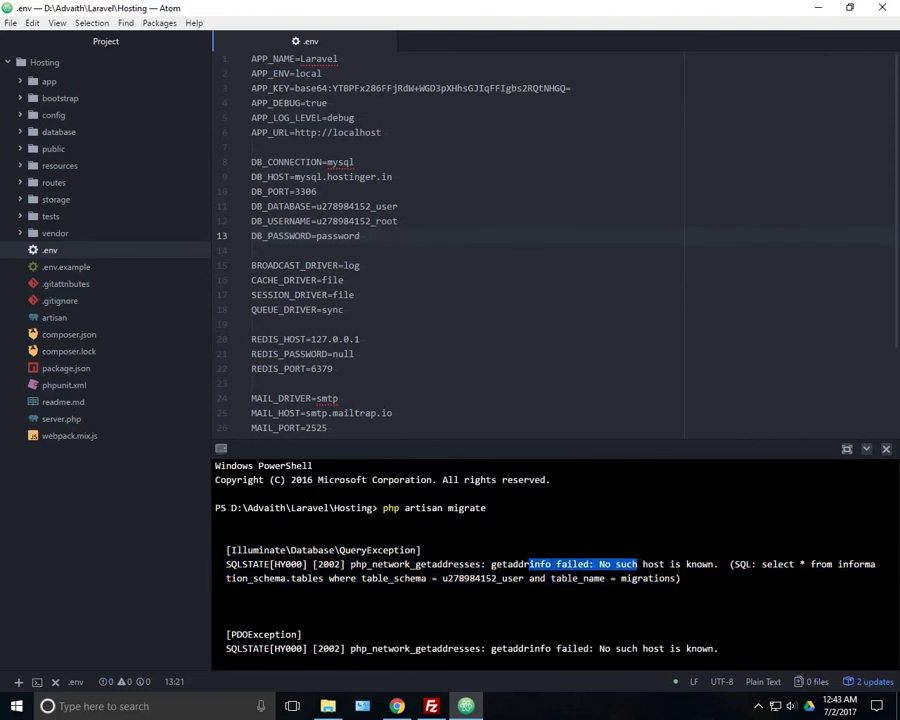
pyautogui.click(886, 449)
pyautogui.click(886, 519)
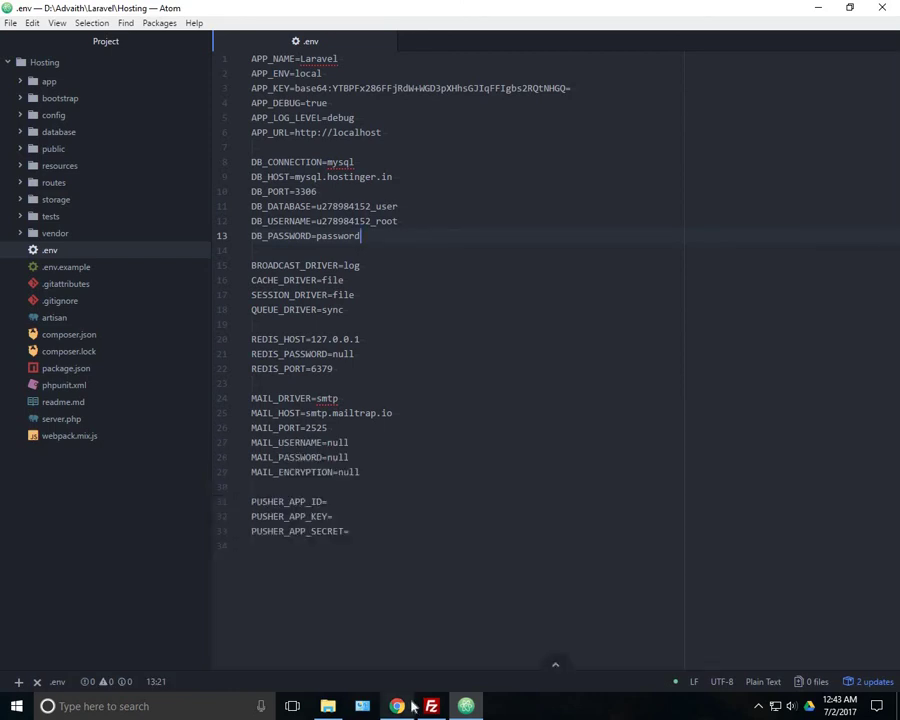
# Return to Chrome's MySQL Databases page and clear the highlight on the host name
pyautogui.click(398, 705)
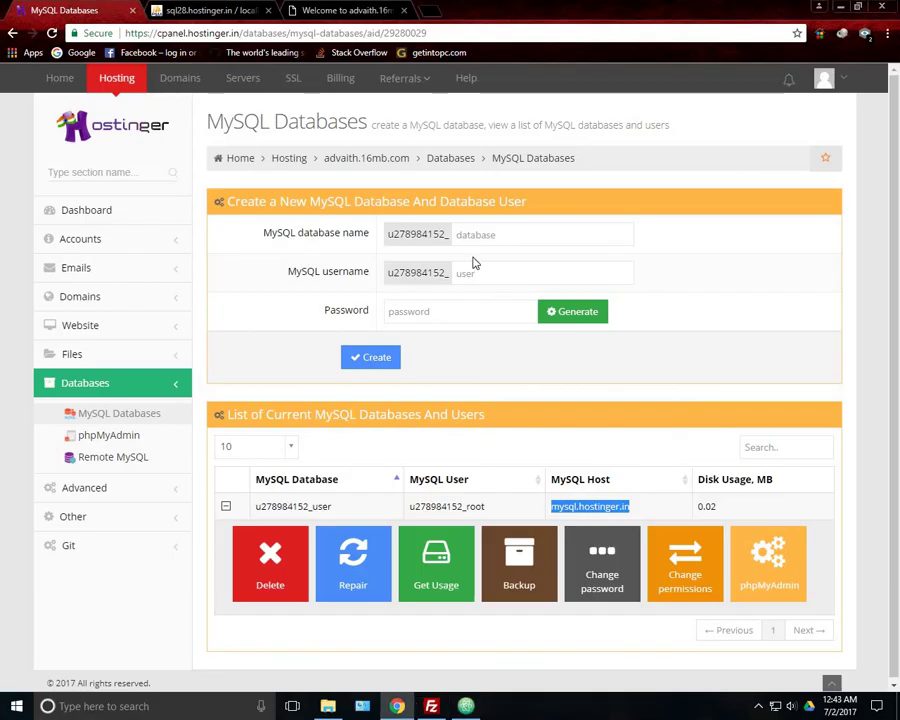
pyautogui.click(687, 451)
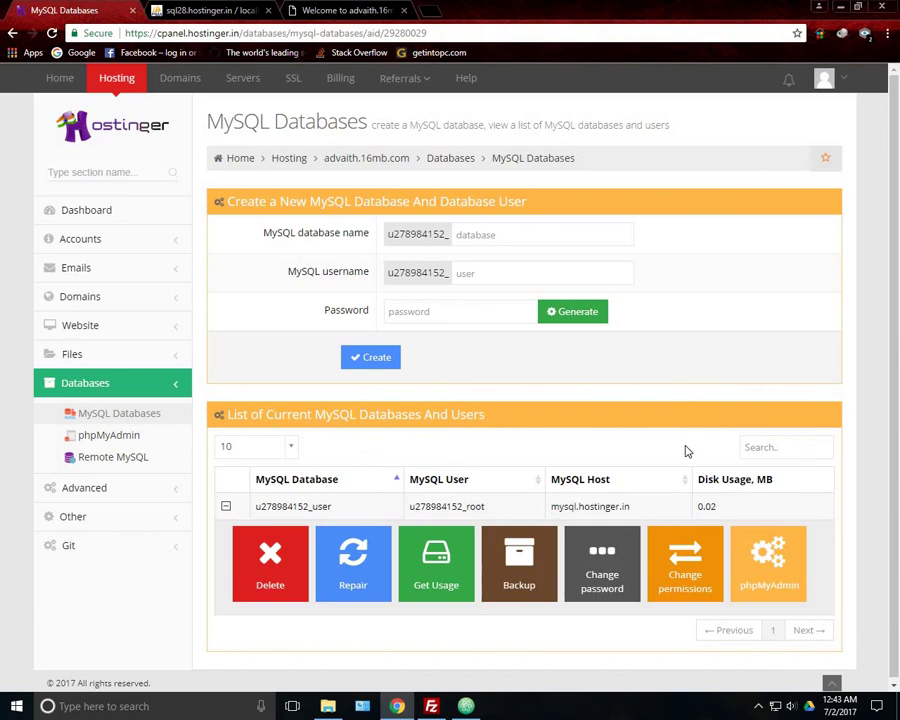